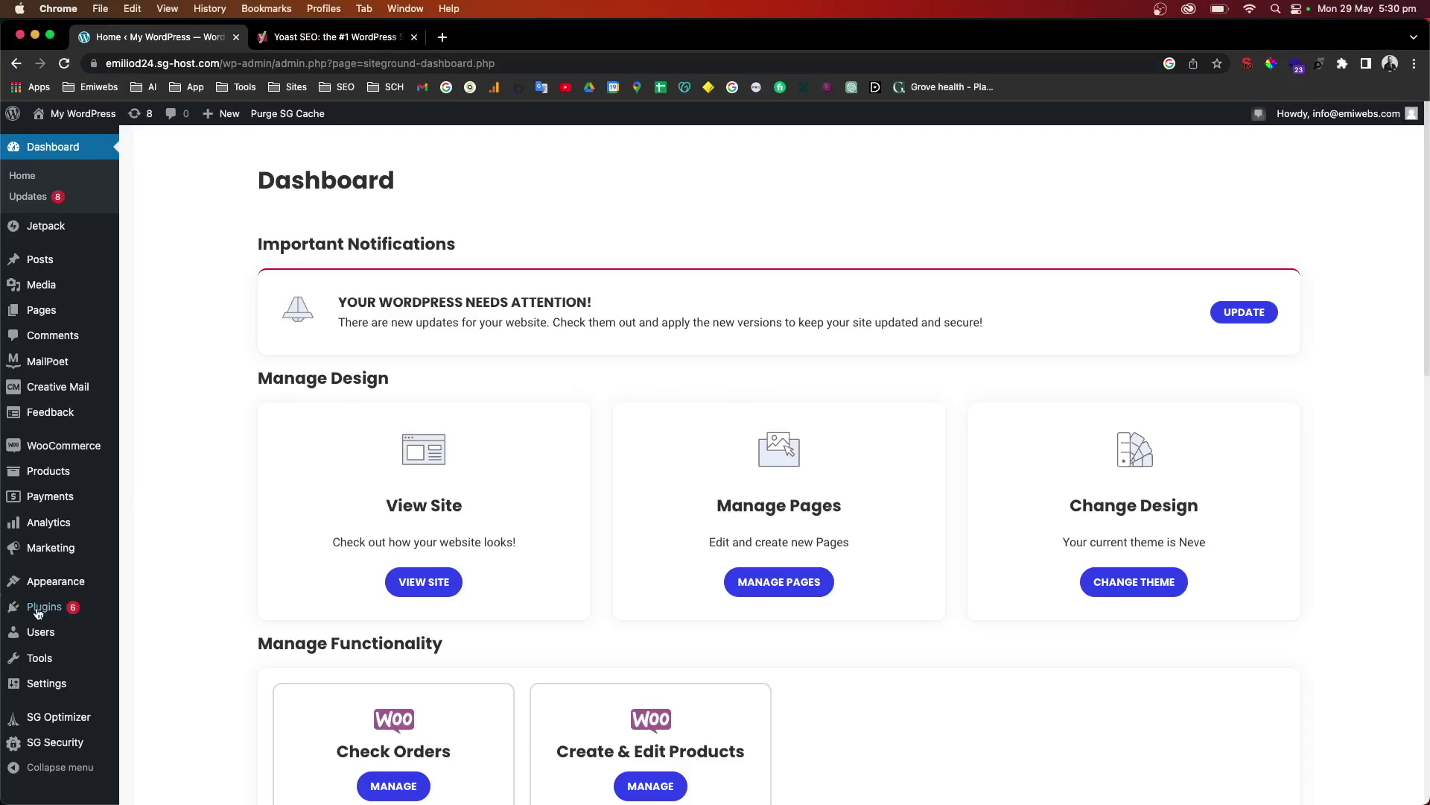
Find the Yoast SEO plugin in the WordPress plugin directory, install it and activate it.
{"action": "mouse_move", "coordinate": [40, 611]}
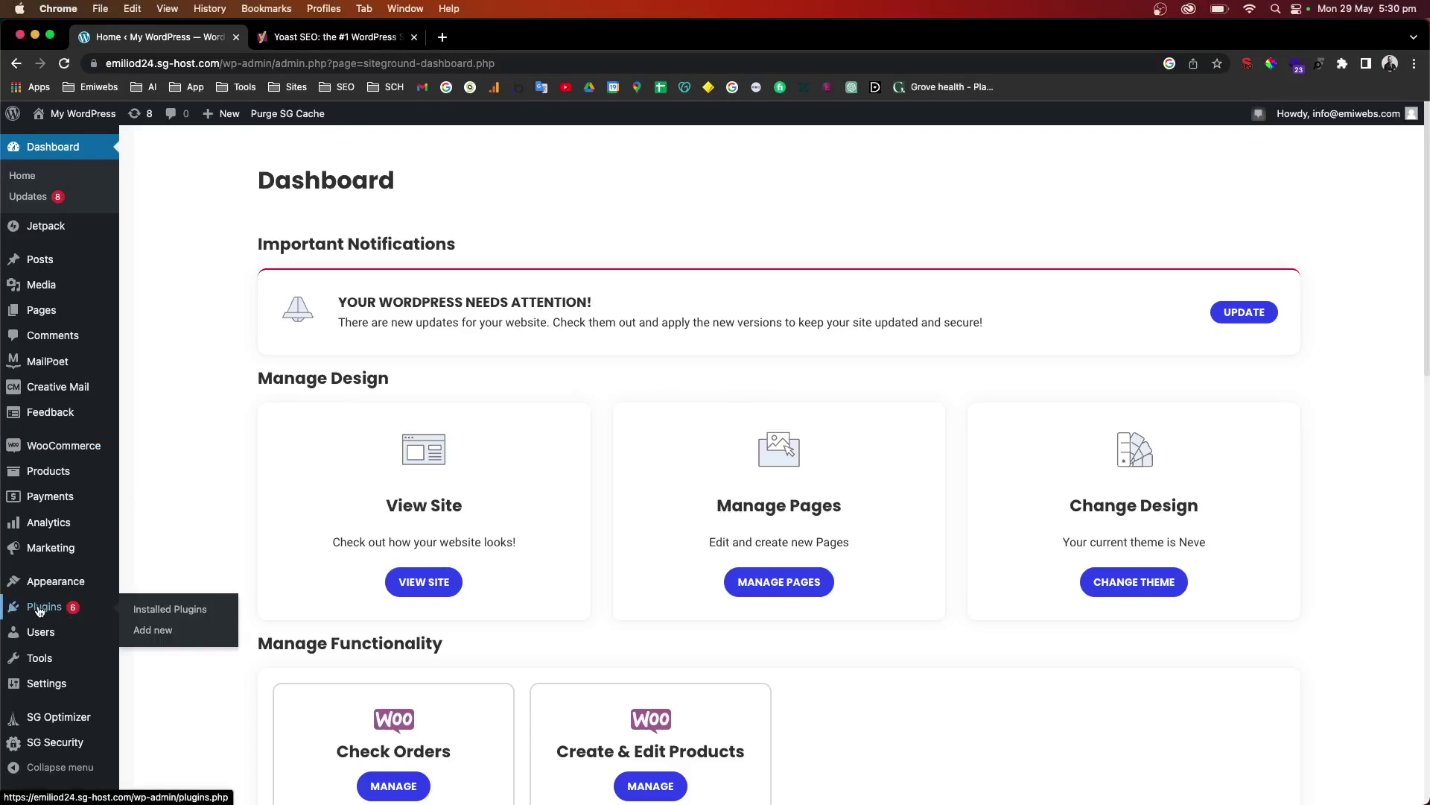
{"action": "left_click", "coordinate": [152, 636]}
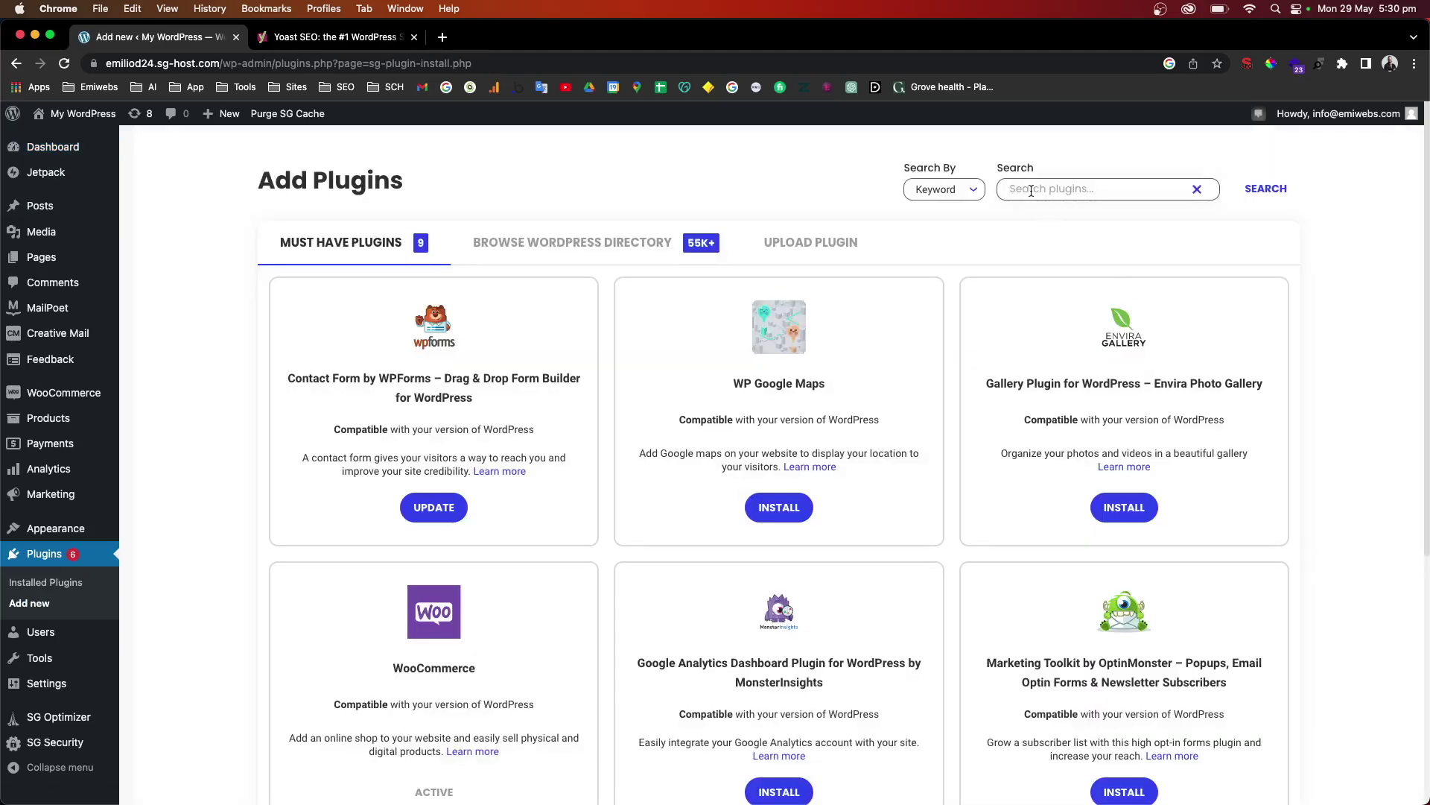
{"action": "type", "text": "Yoast SEO"}
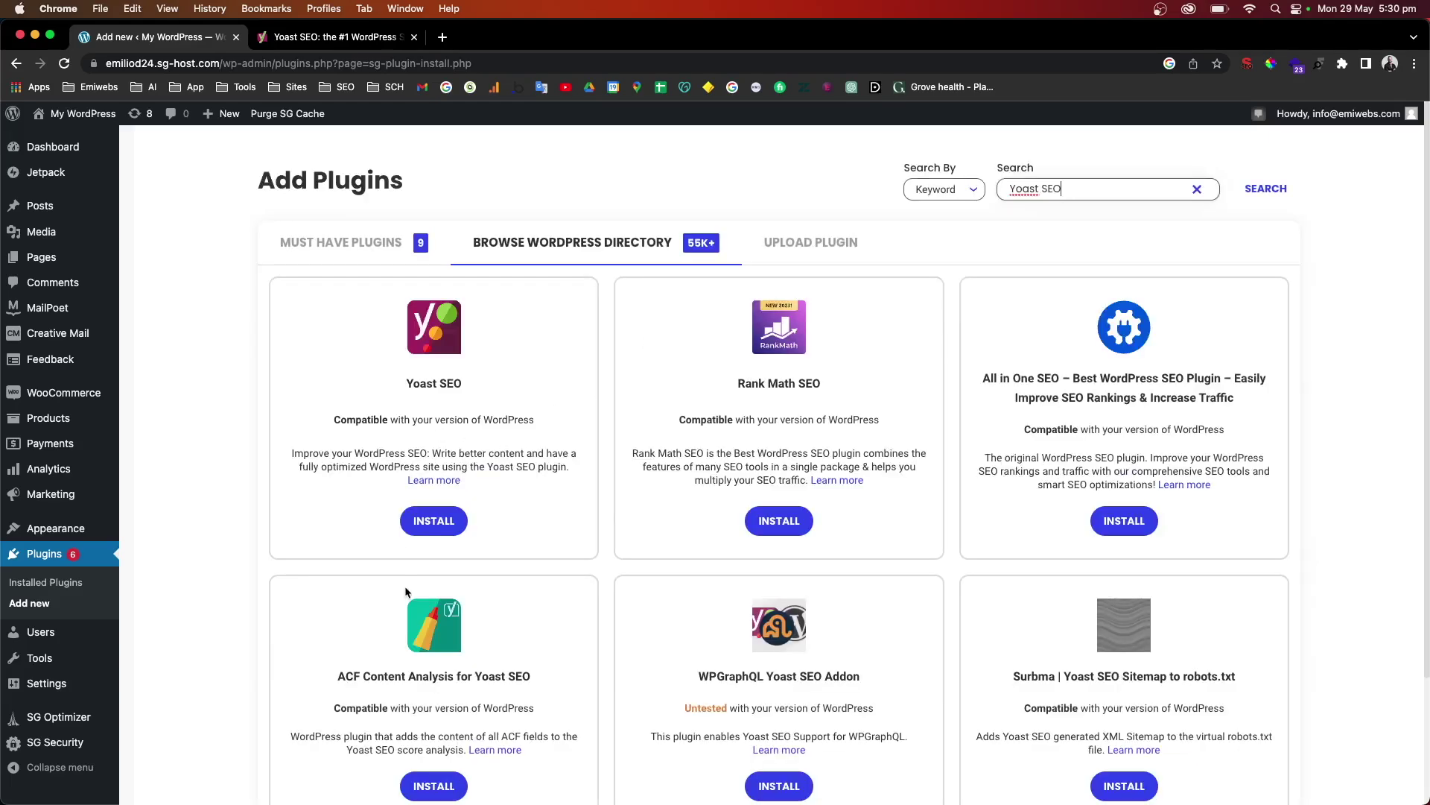
{"action": "left_click", "coordinate": [435, 522]}
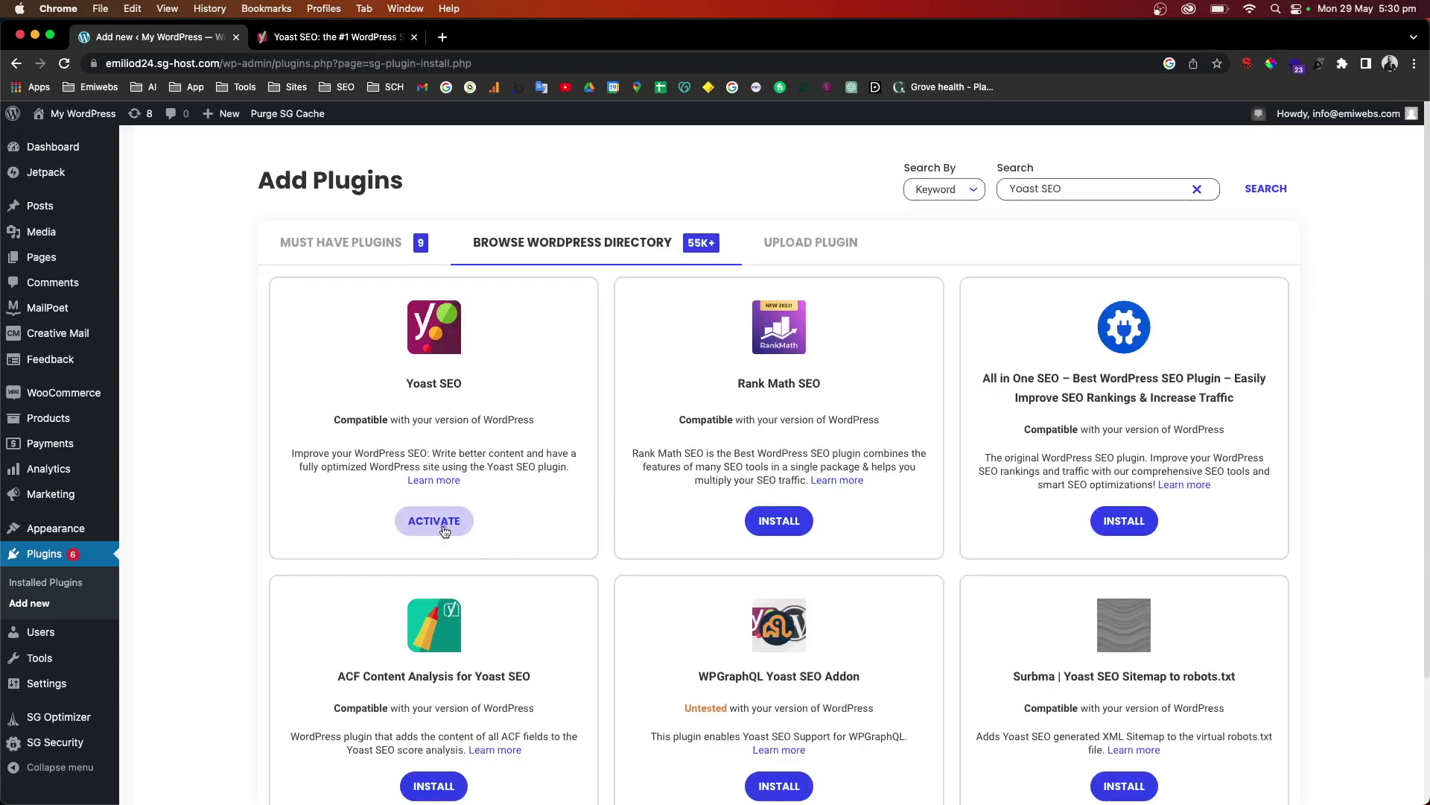
{"action": "left_click", "coordinate": [444, 524]}
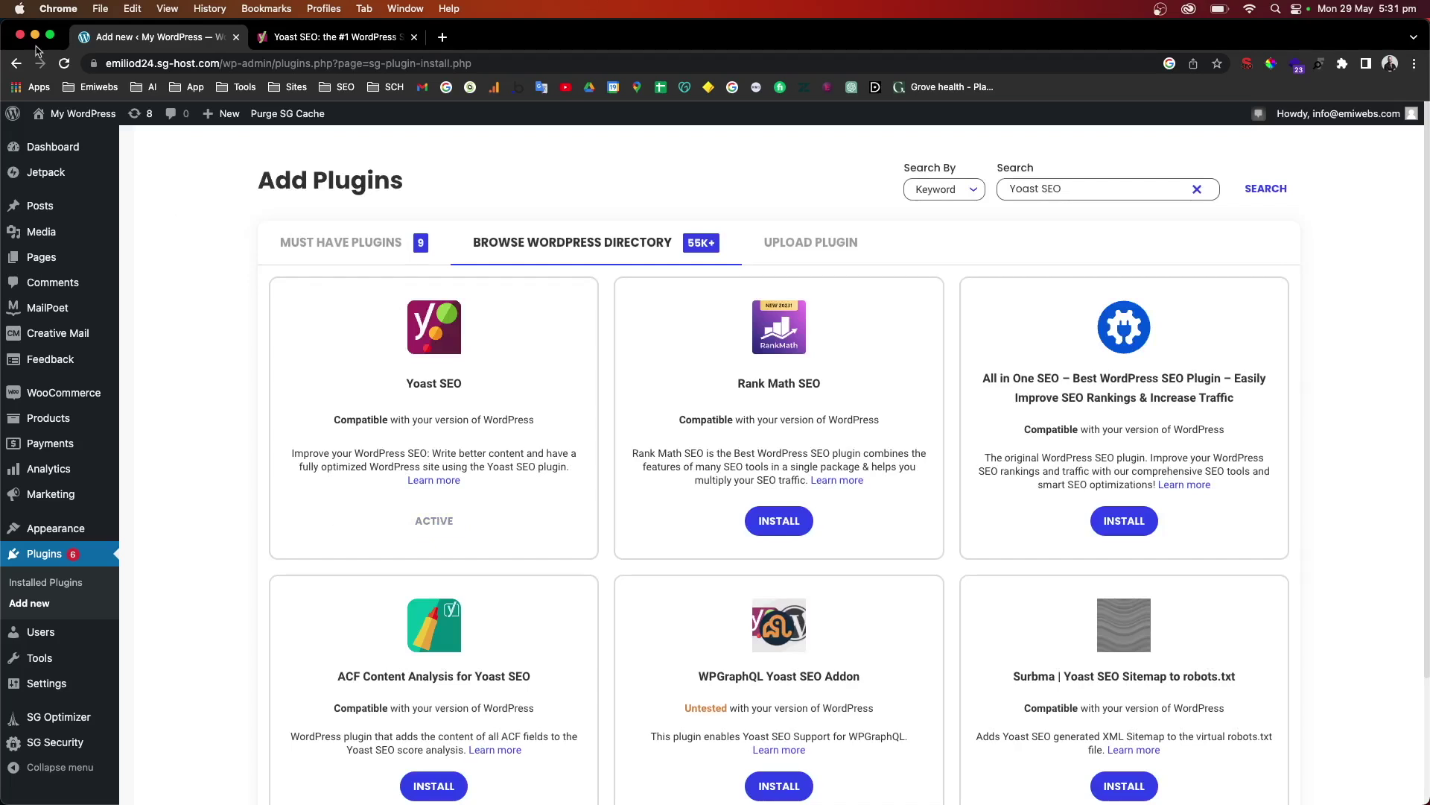
Reload the admin page and open the Yoast SEO general page.
{"action": "left_click", "coordinate": [64, 64]}
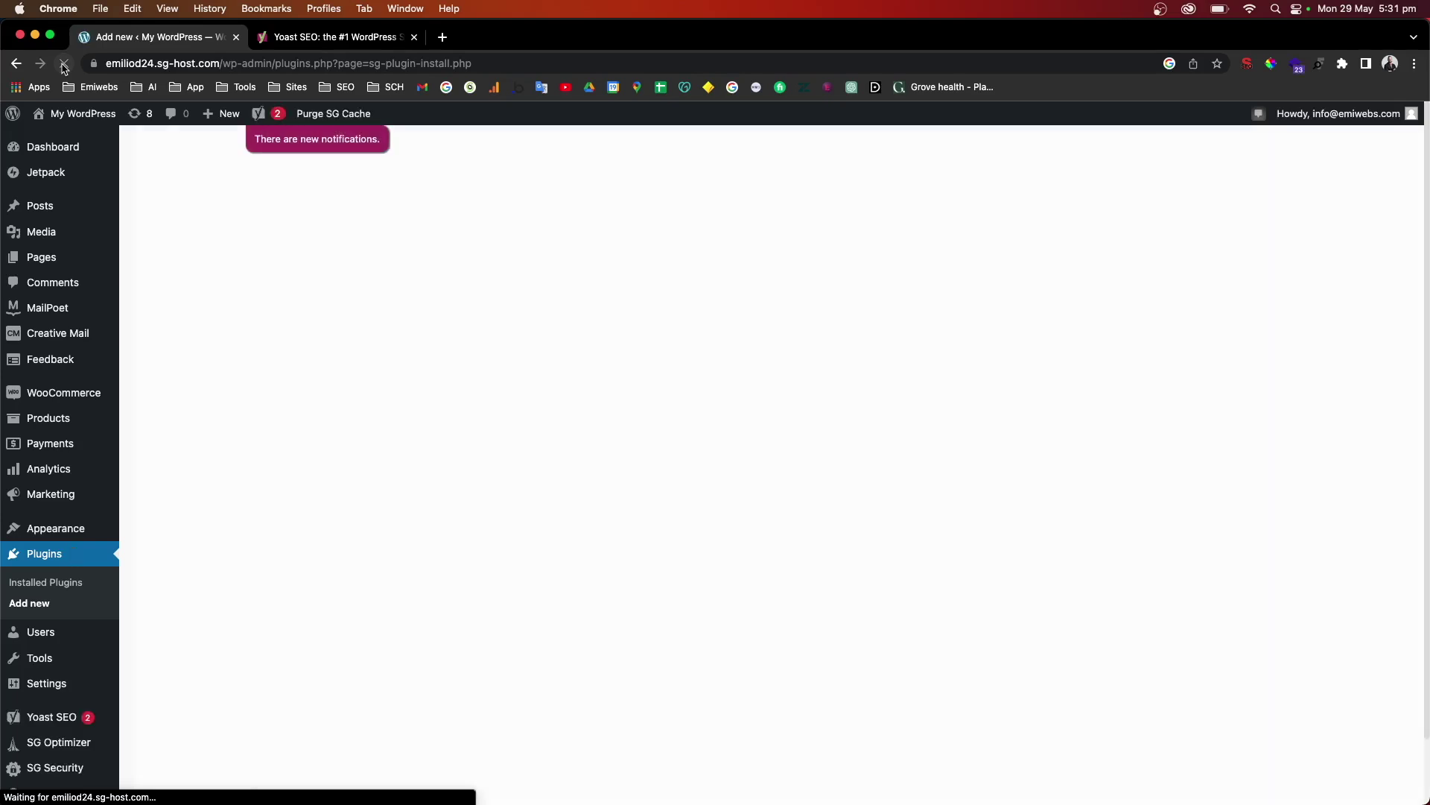
{"action": "mouse_move", "coordinate": [95, 176]}
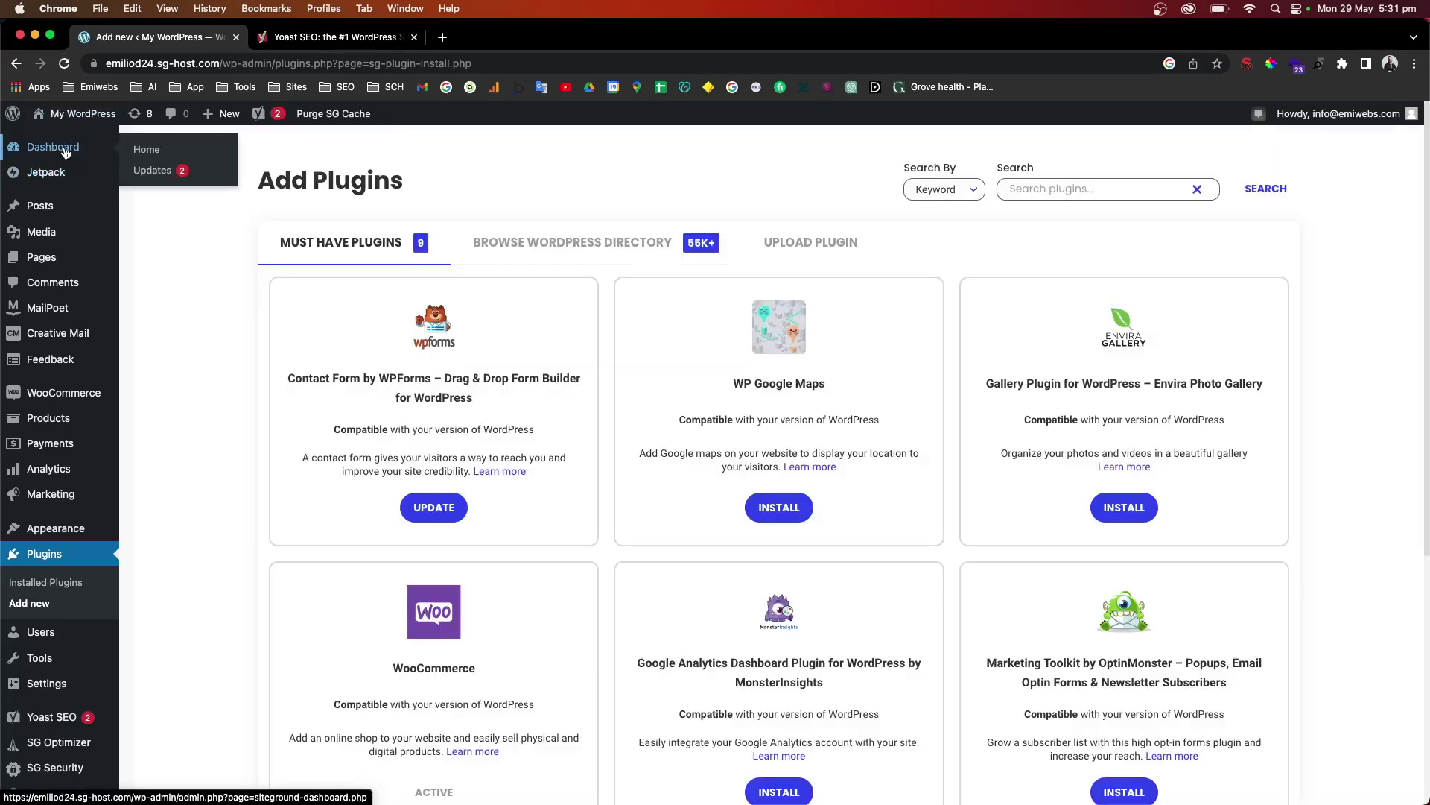
{"action": "mouse_move", "coordinate": [47, 720]}
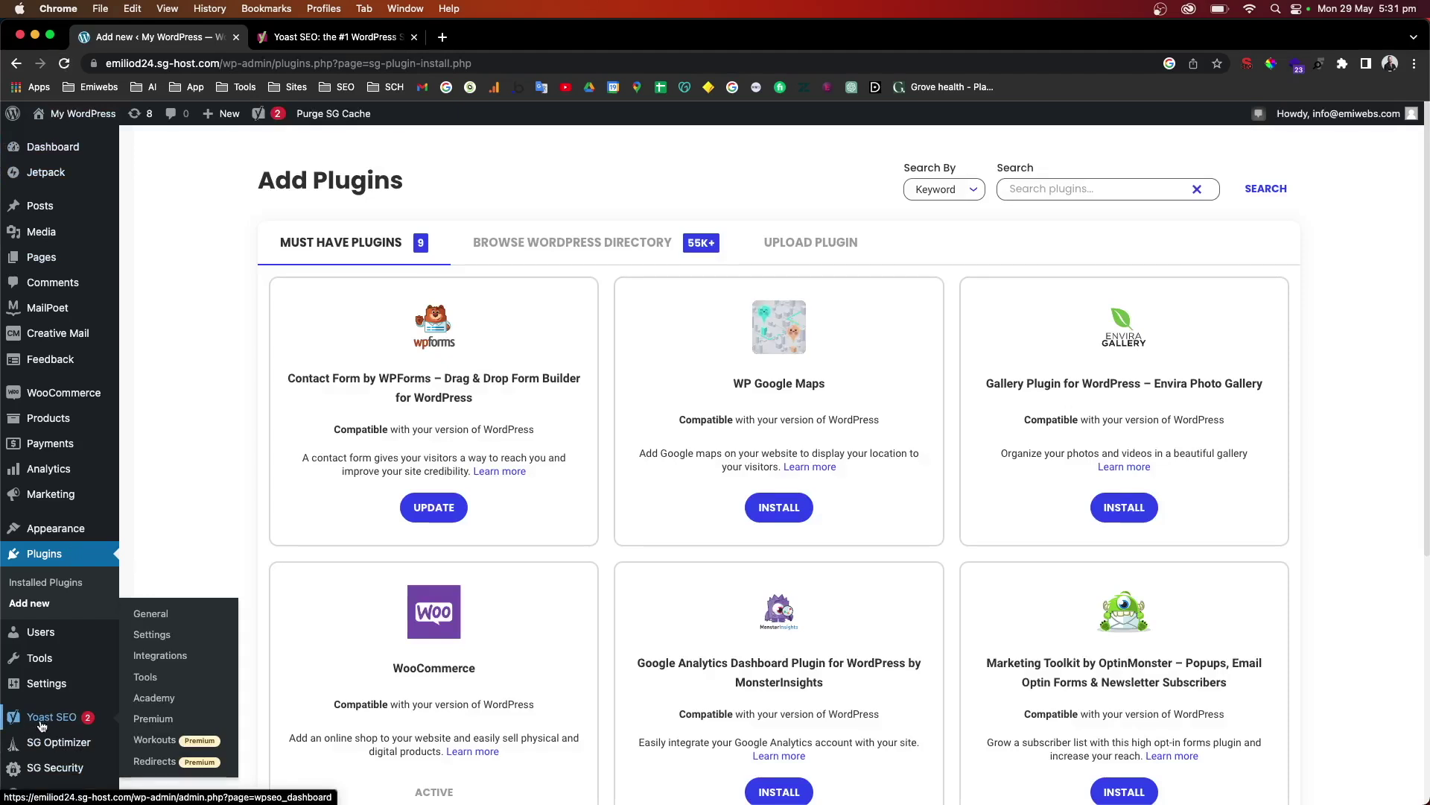
{"action": "left_click", "coordinate": [41, 726]}
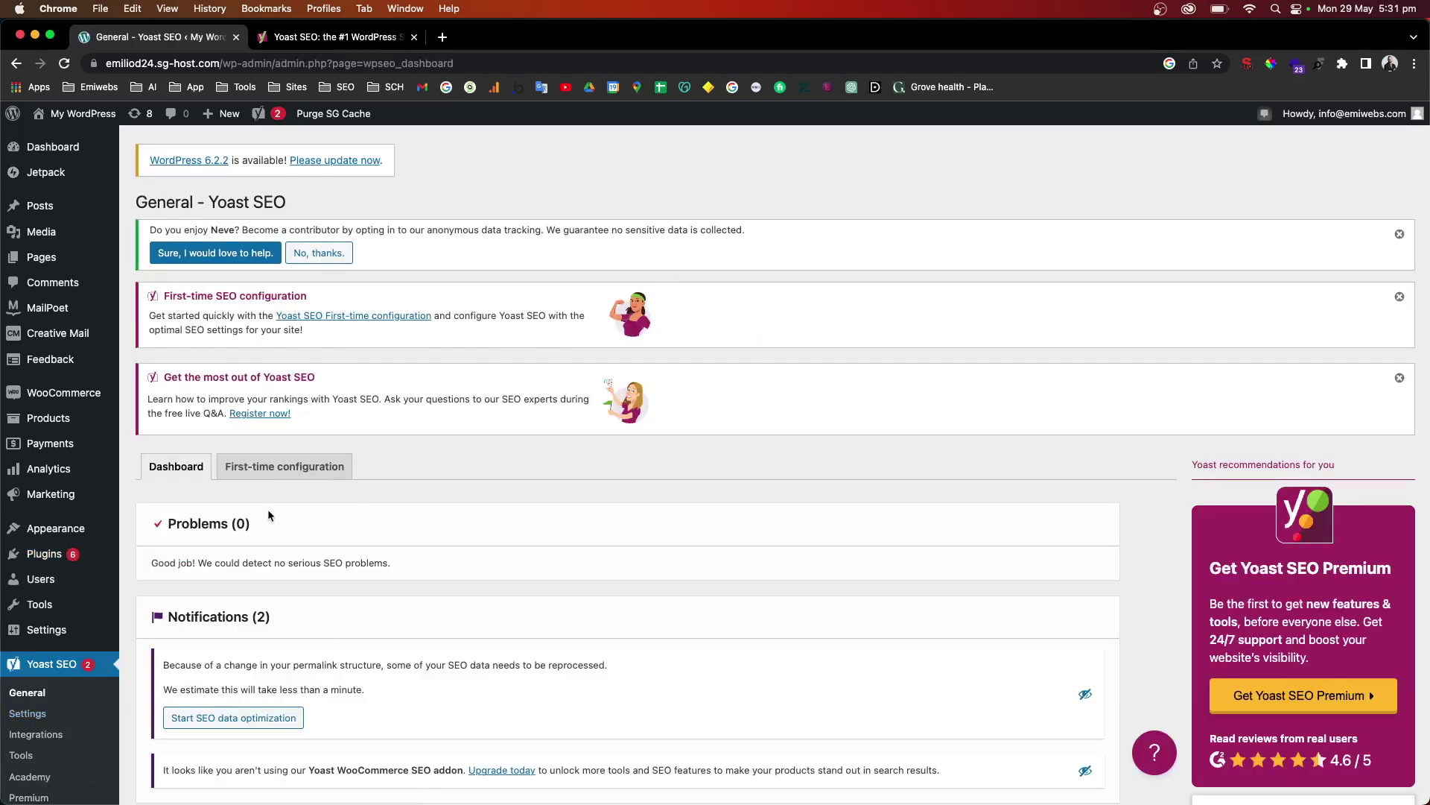
Run the SEO data optimization in the first-time configuration and continue to the site representation stage.
{"action": "left_click", "coordinate": [260, 469]}
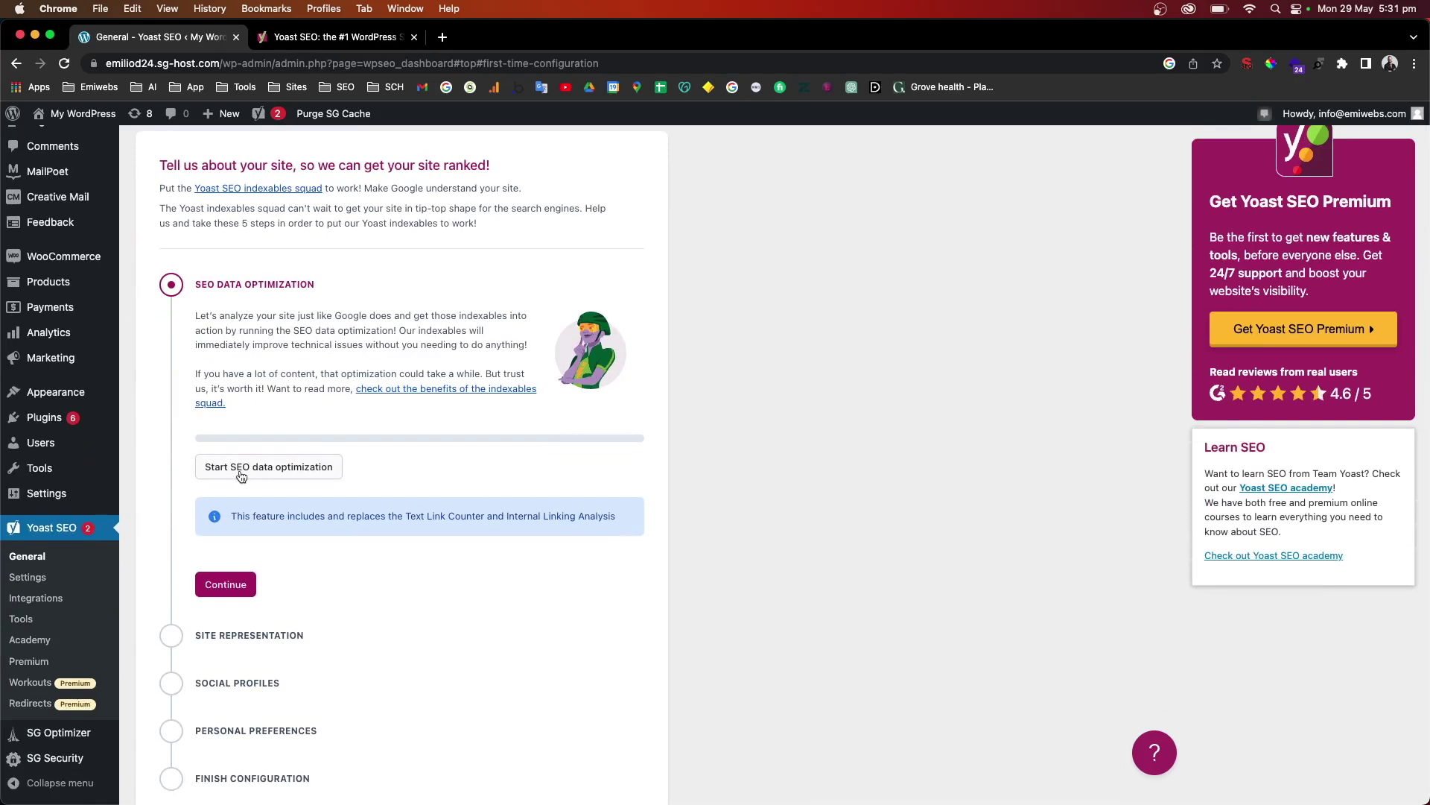
{"action": "left_click", "coordinate": [241, 468]}
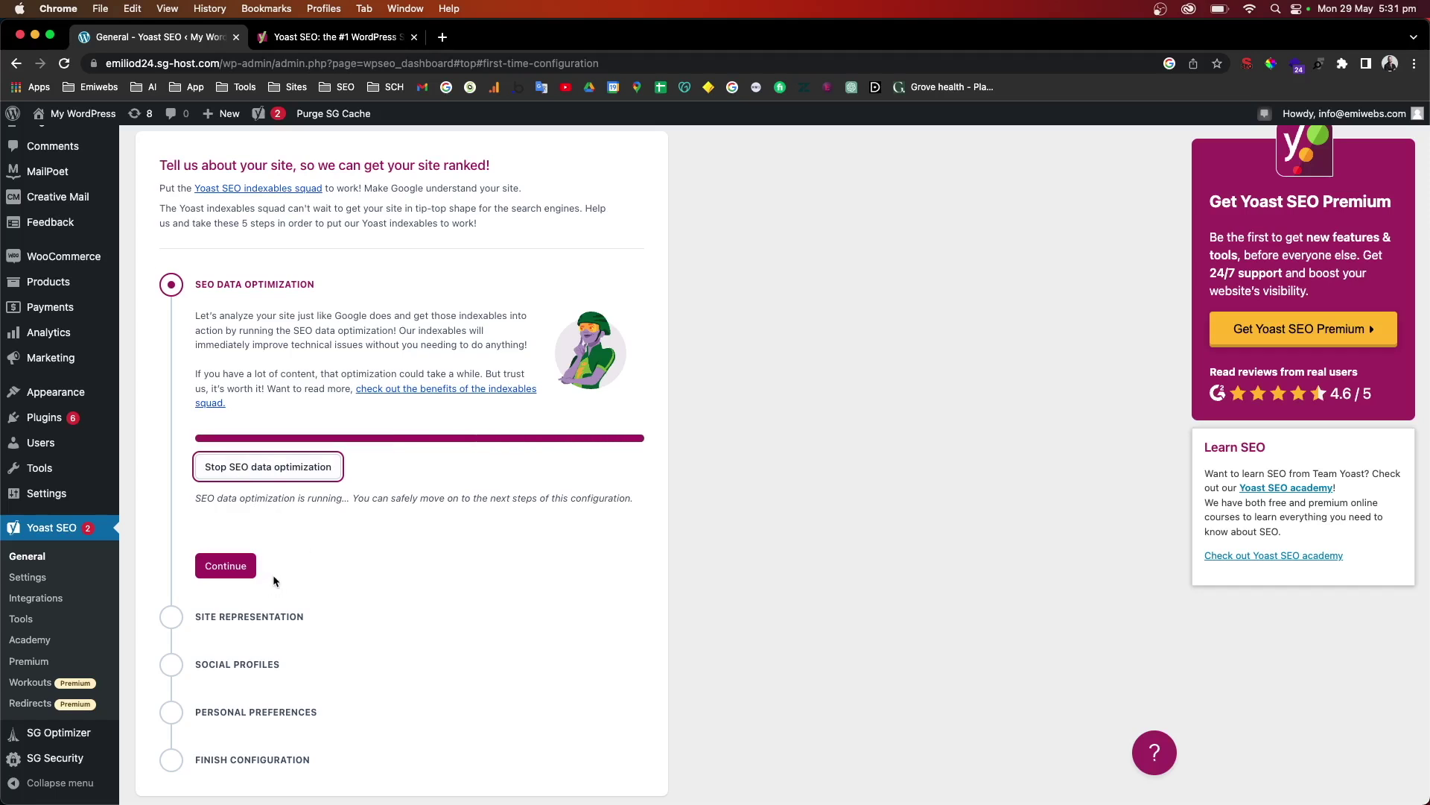
{"action": "left_click", "coordinate": [222, 521]}
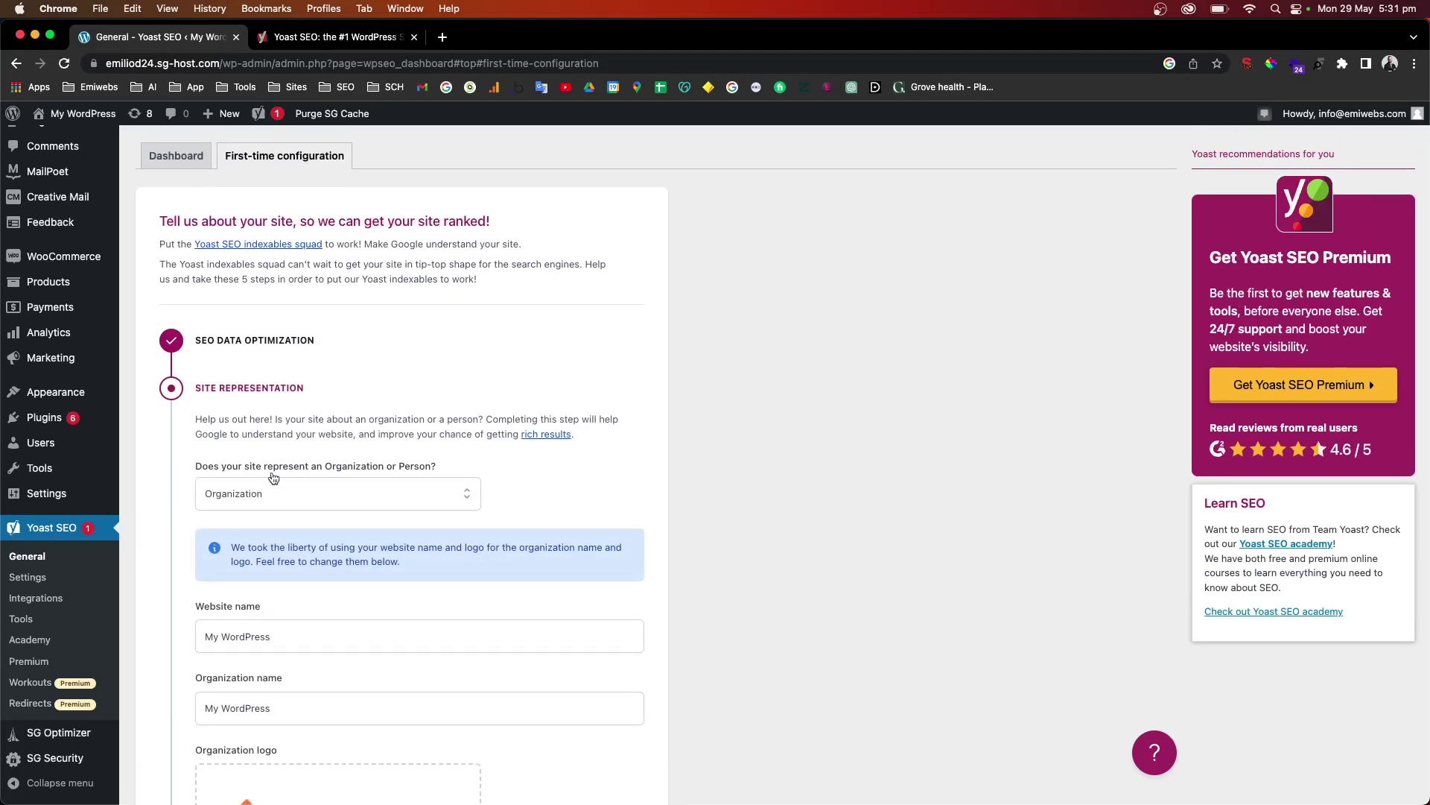
Choose Organization as what the site represents.
{"action": "scroll", "coordinate": [274, 478], "scroll_direction": "down", "scroll_amount": 2}
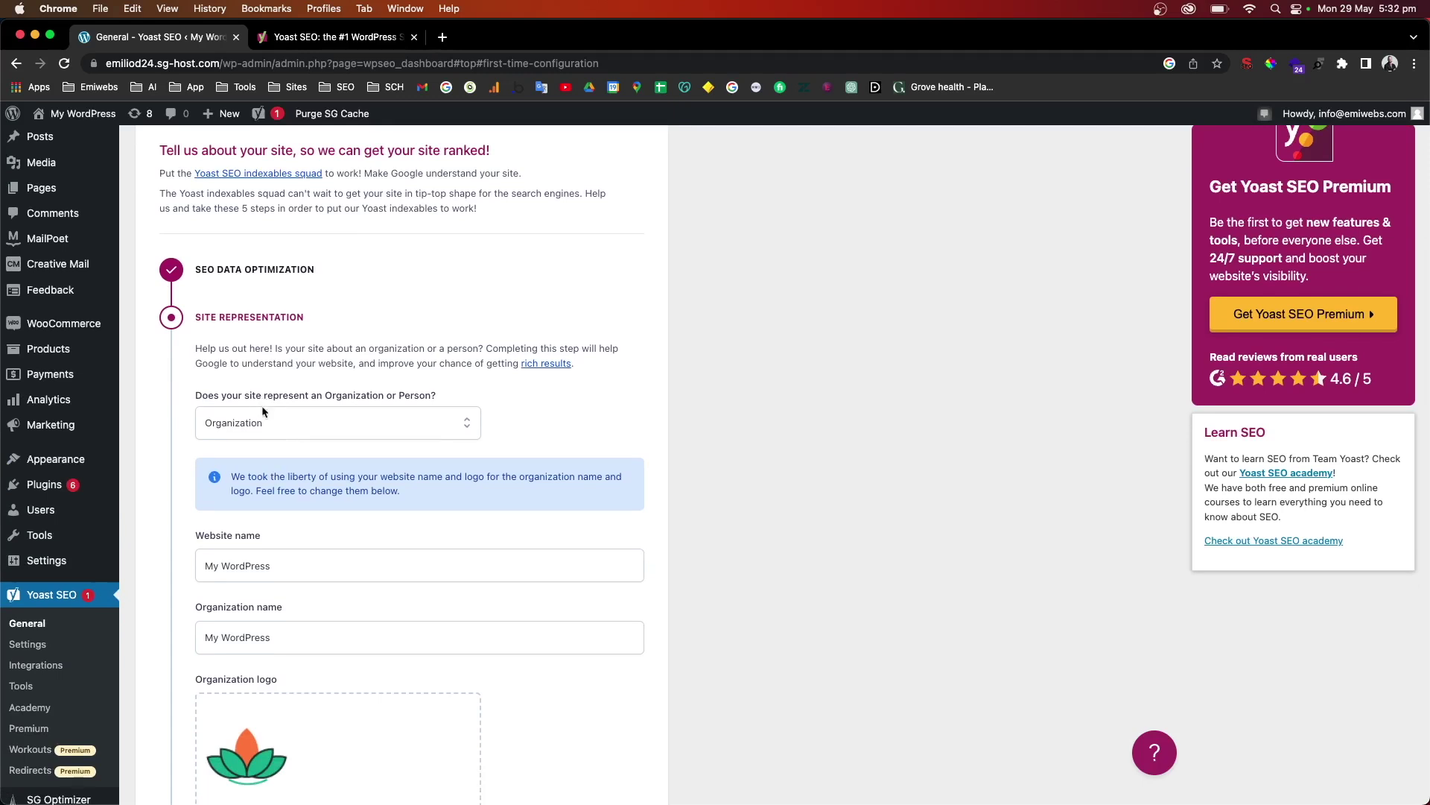
{"action": "scroll", "coordinate": [271, 455], "scroll_direction": "down", "scroll_amount": 2}
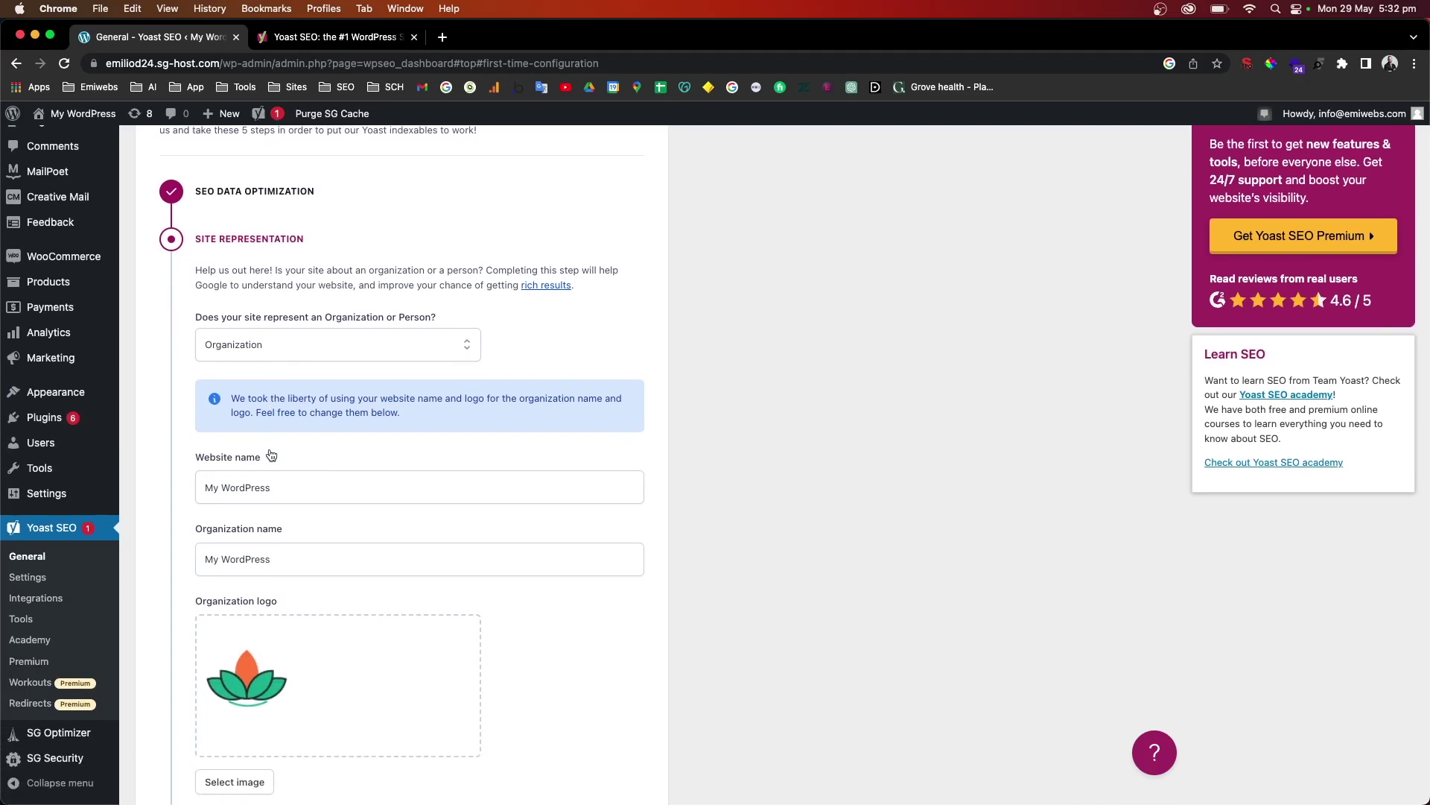
{"action": "left_click", "coordinate": [401, 332]}
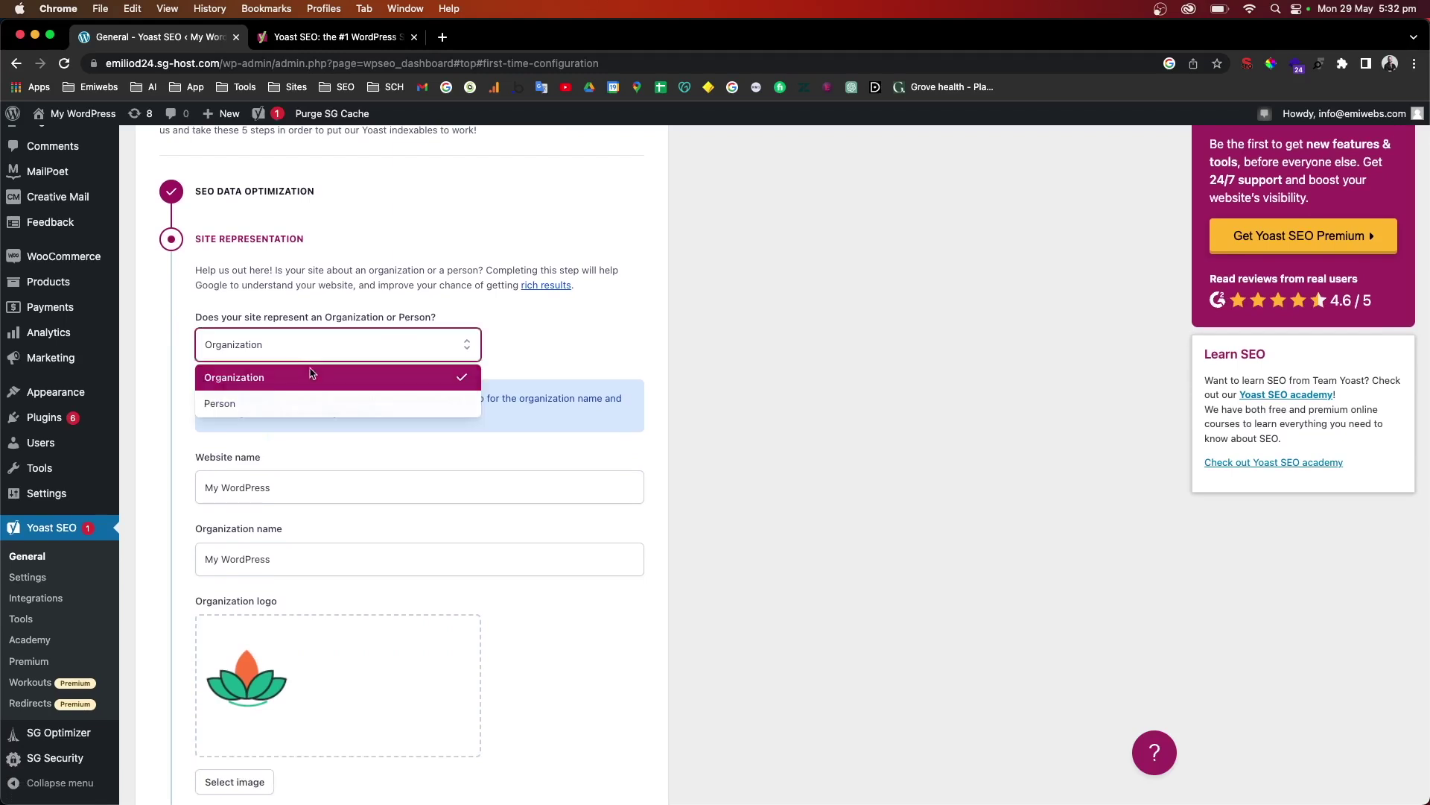
{"action": "left_click", "coordinate": [313, 376]}
Save the site representation with the prefilled website name, organization name and logo, and continue to the social profiles.
{"action": "scroll", "coordinate": [208, 447], "scroll_direction": "down", "scroll_amount": 1}
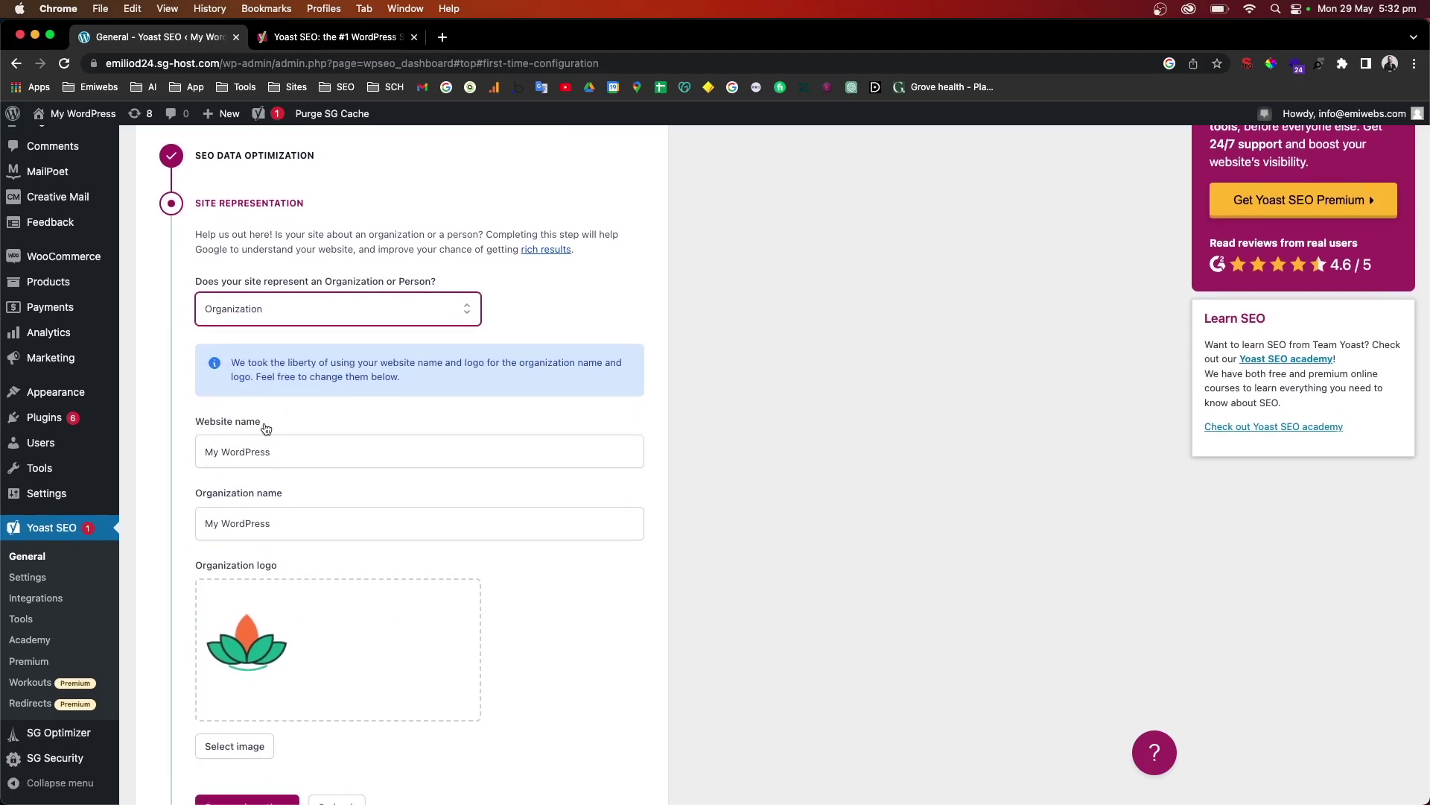
{"action": "scroll", "coordinate": [210, 429], "scroll_direction": "down", "scroll_amount": 1}
{"action": "scroll", "coordinate": [213, 430], "scroll_direction": "down", "scroll_amount": 1}
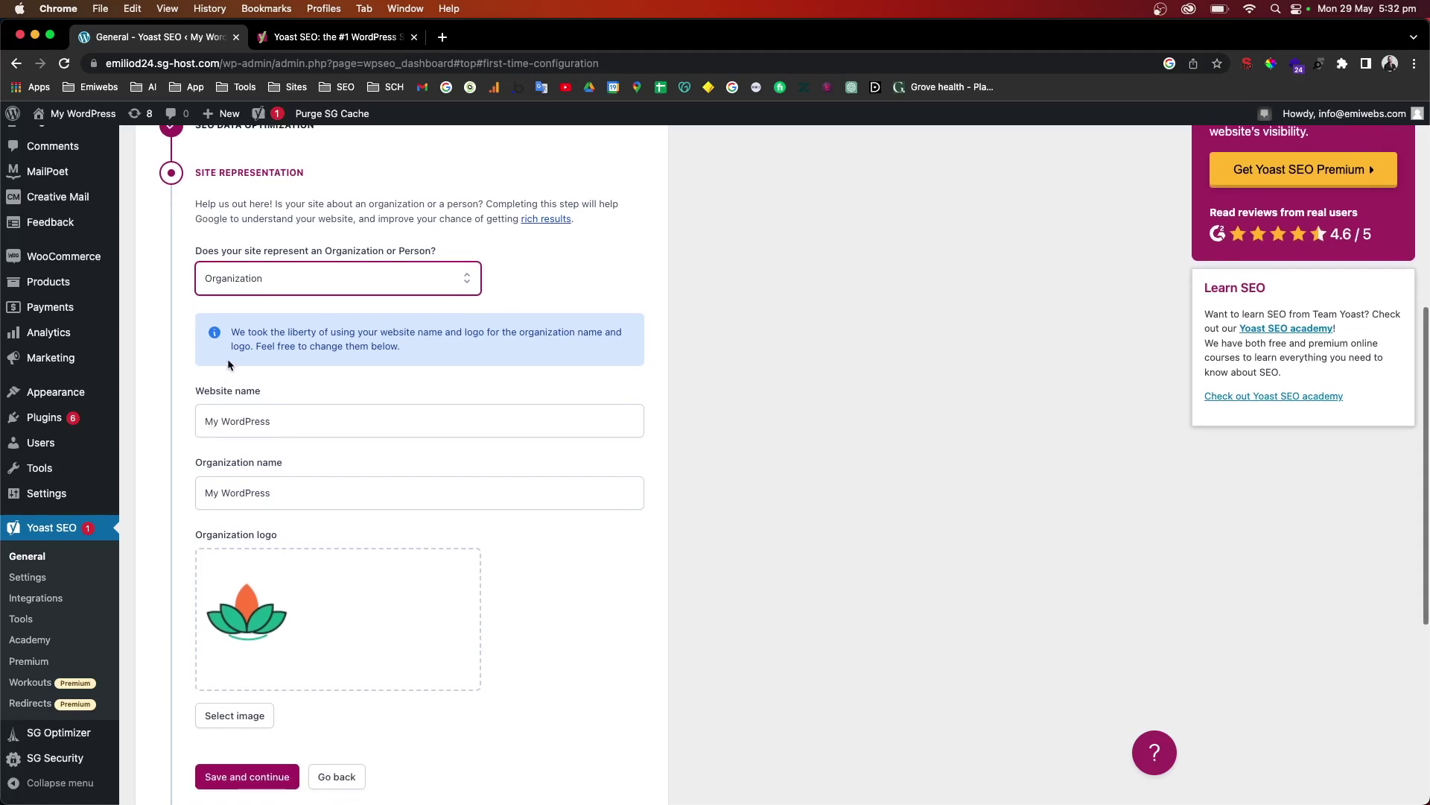
{"action": "scroll", "coordinate": [225, 395], "scroll_direction": "down", "scroll_amount": 2}
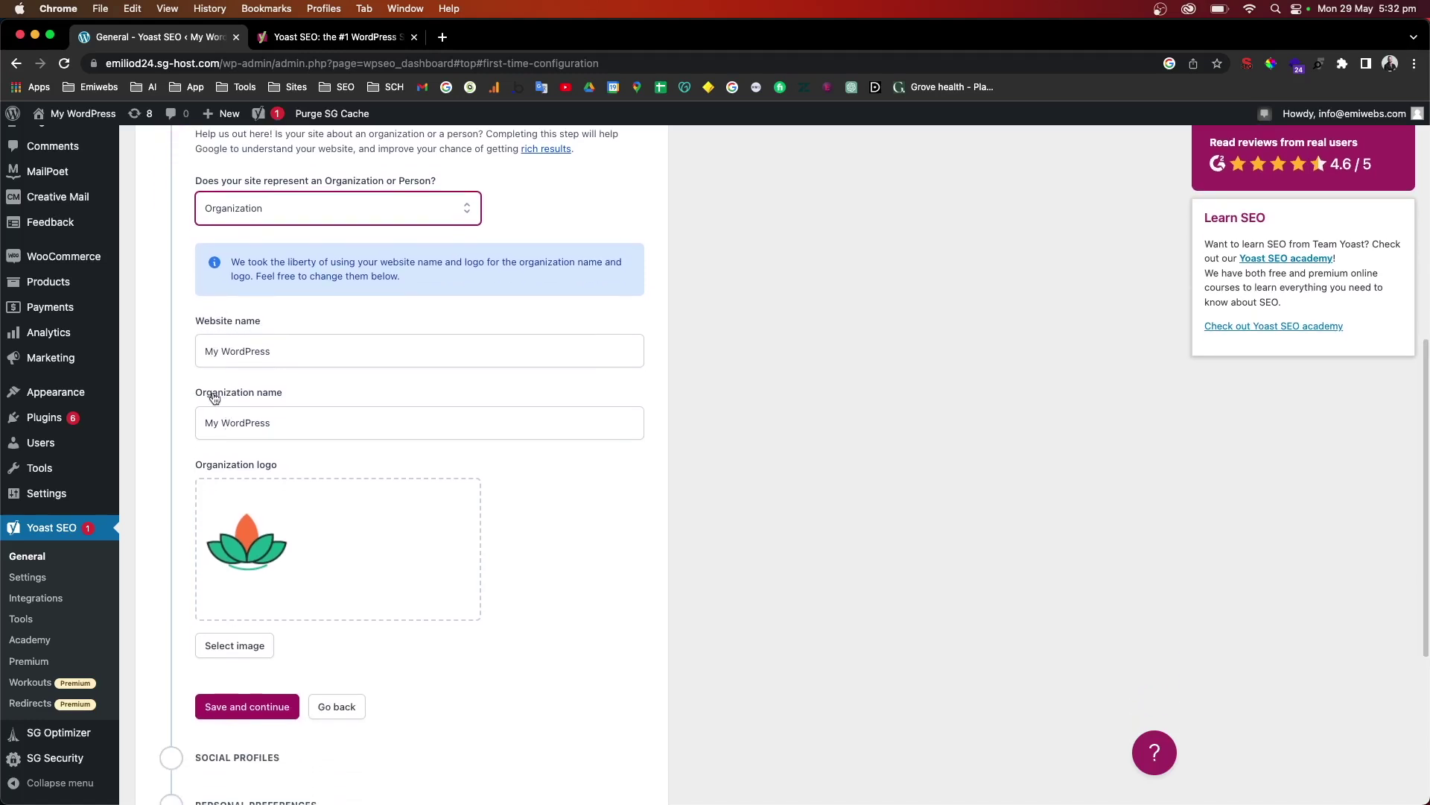
{"action": "scroll", "coordinate": [281, 402], "scroll_direction": "down", "scroll_amount": 3}
{"action": "scroll", "coordinate": [286, 492], "scroll_direction": "down", "scroll_amount": 2}
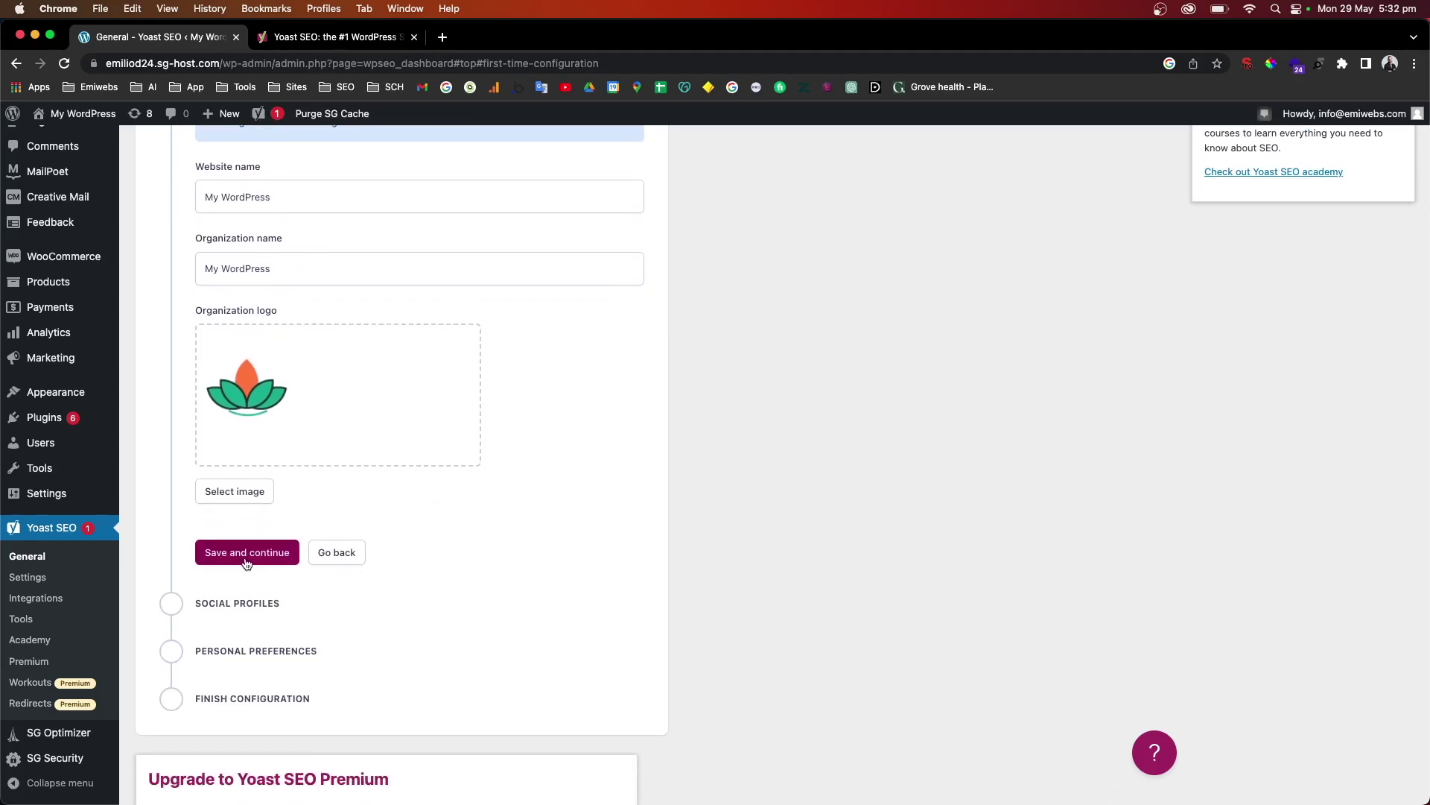
{"action": "left_click", "coordinate": [246, 563]}
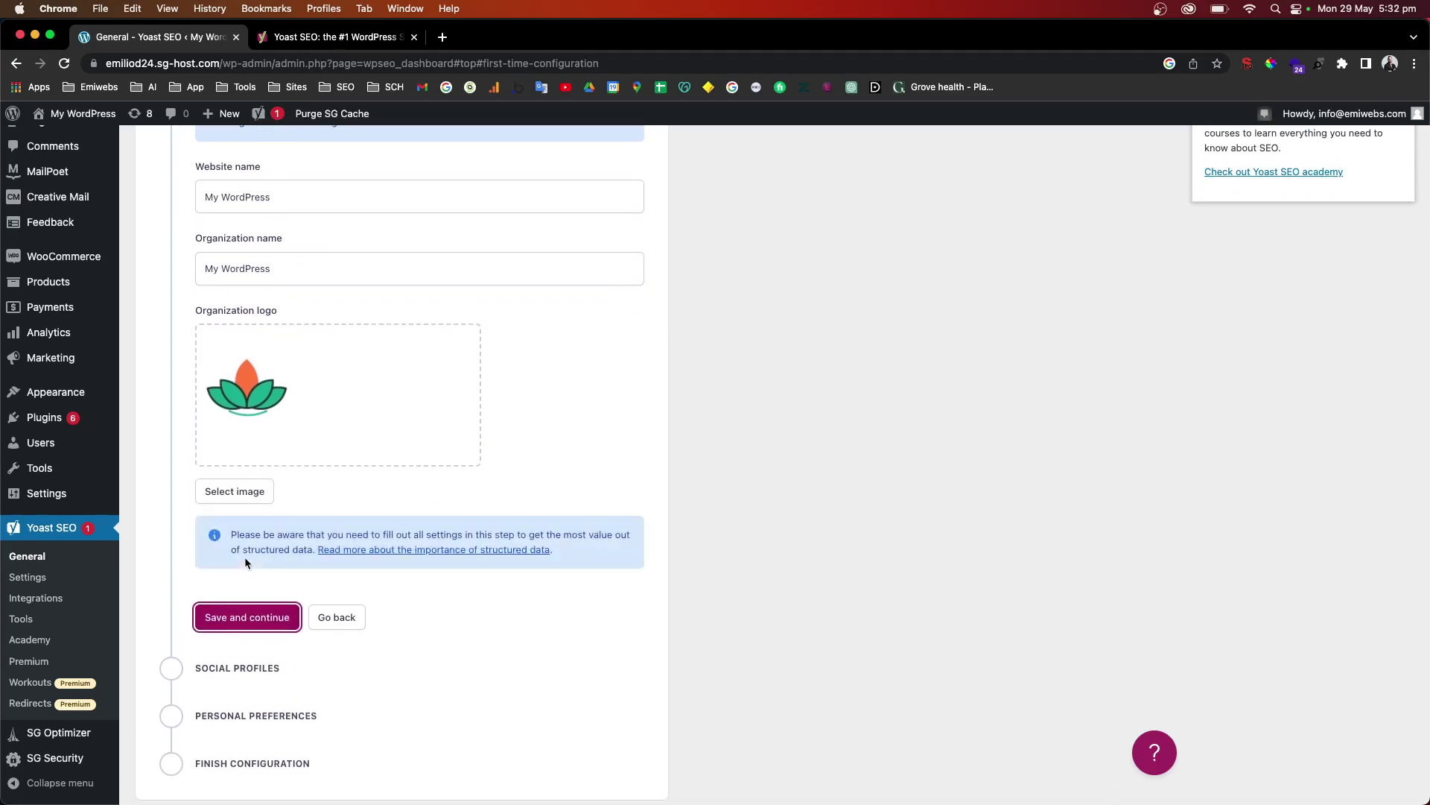
{"action": "scroll", "coordinate": [246, 559], "scroll_direction": "down", "scroll_amount": 1}
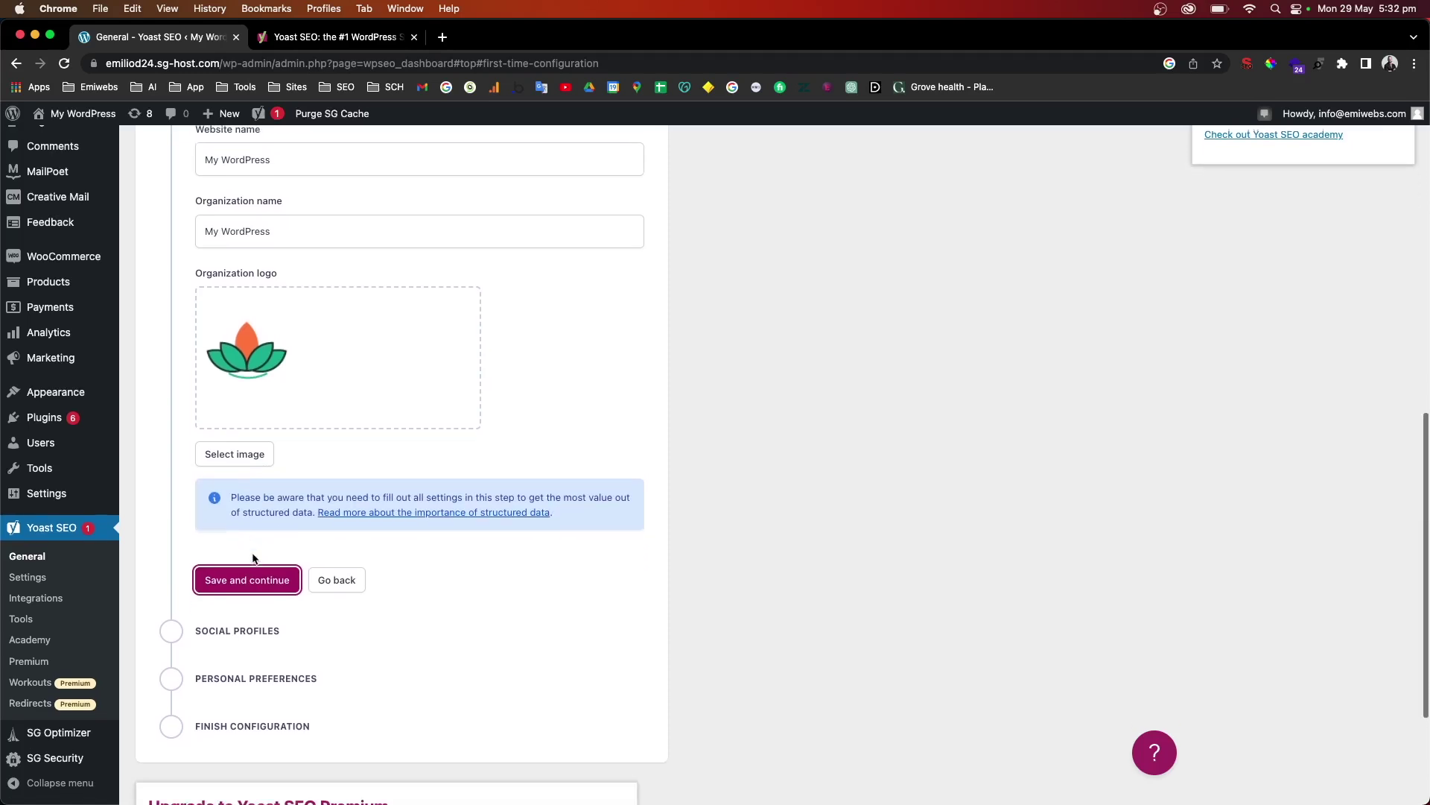
{"action": "scroll", "coordinate": [418, 501], "scroll_direction": "down", "scroll_amount": 1}
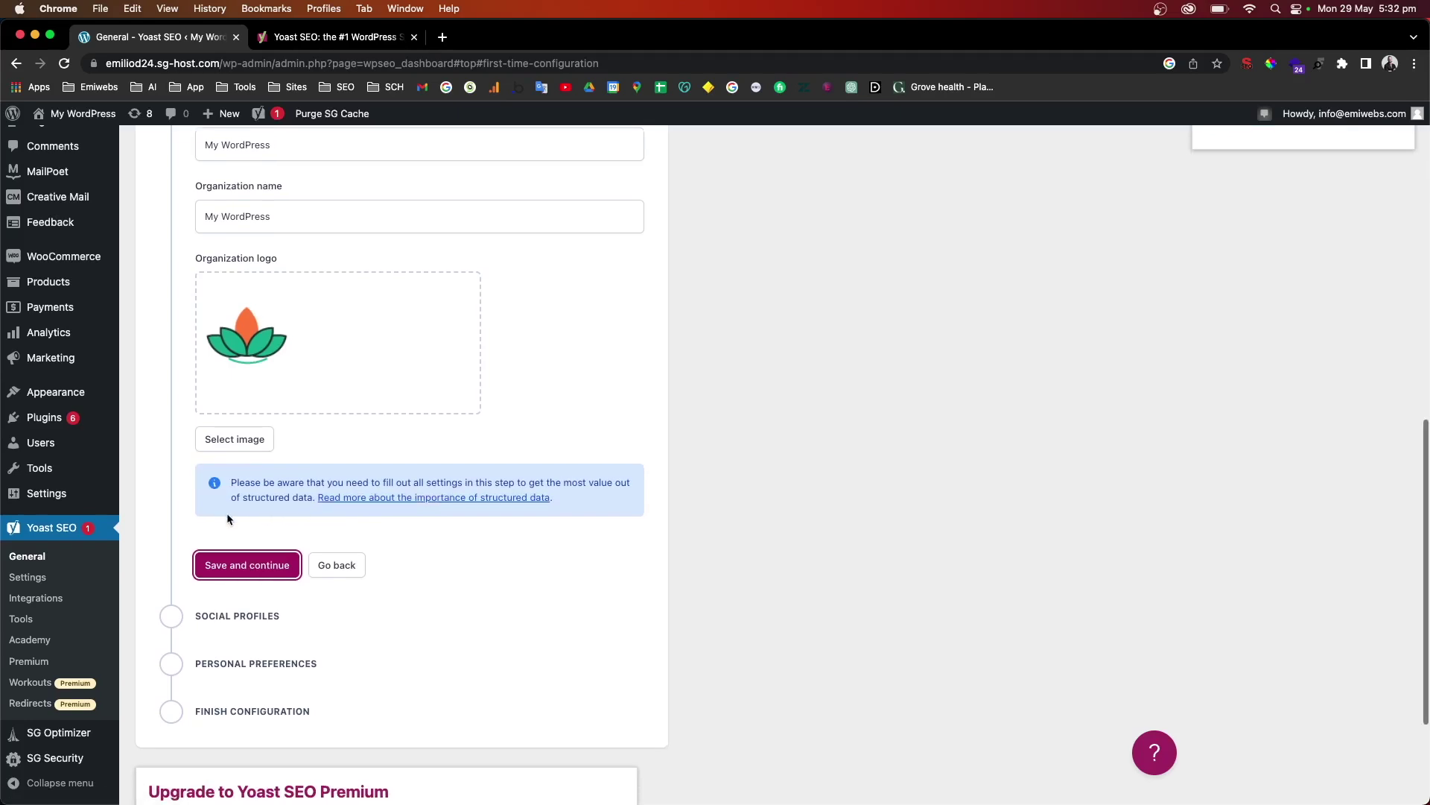
{"action": "scroll", "coordinate": [228, 519], "scroll_direction": "down", "scroll_amount": 1}
{"action": "left_click", "coordinate": [234, 561]}
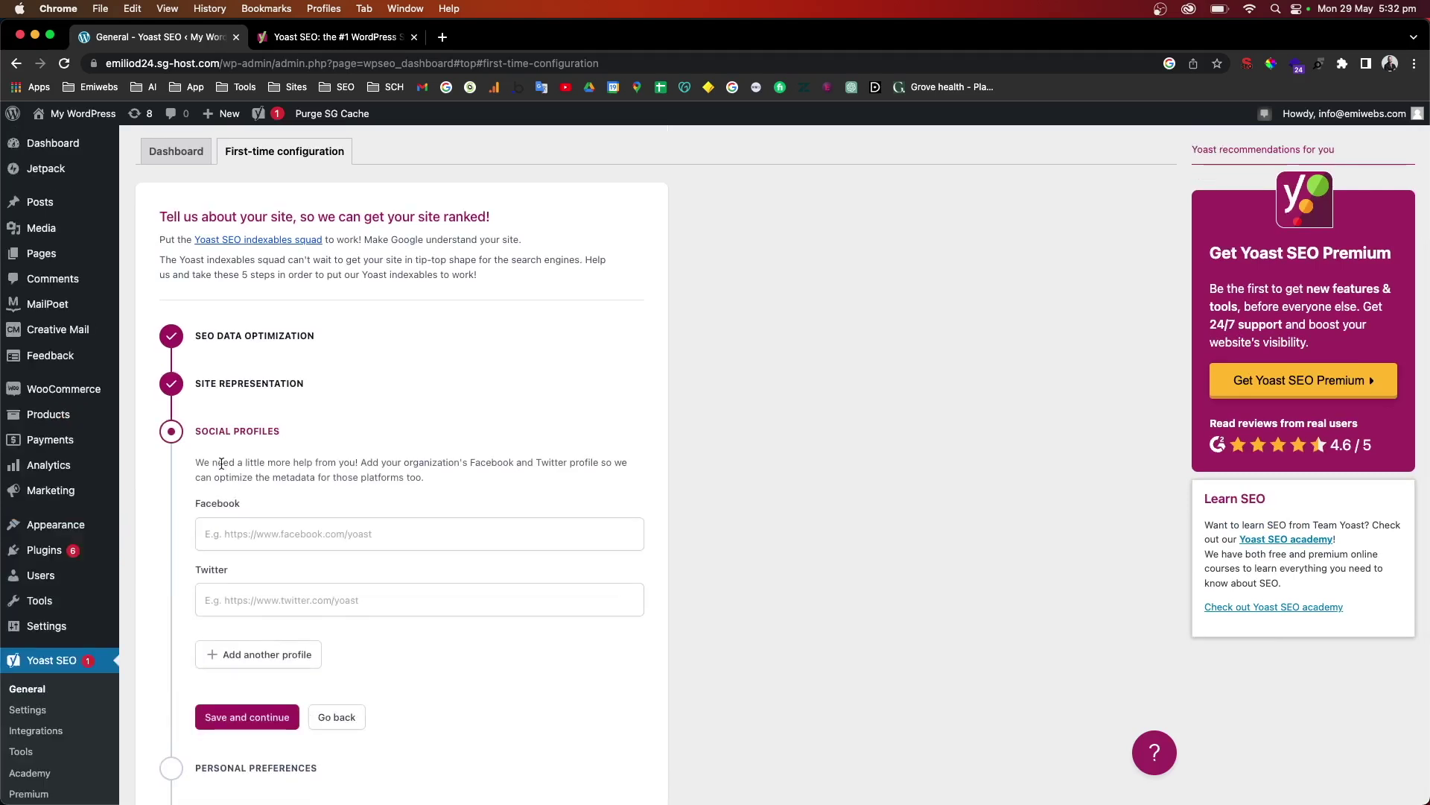
Add an extra social profile field, leave all profiles blank, and save the social profiles stage.
{"action": "scroll", "coordinate": [216, 492], "scroll_direction": "down", "scroll_amount": 1}
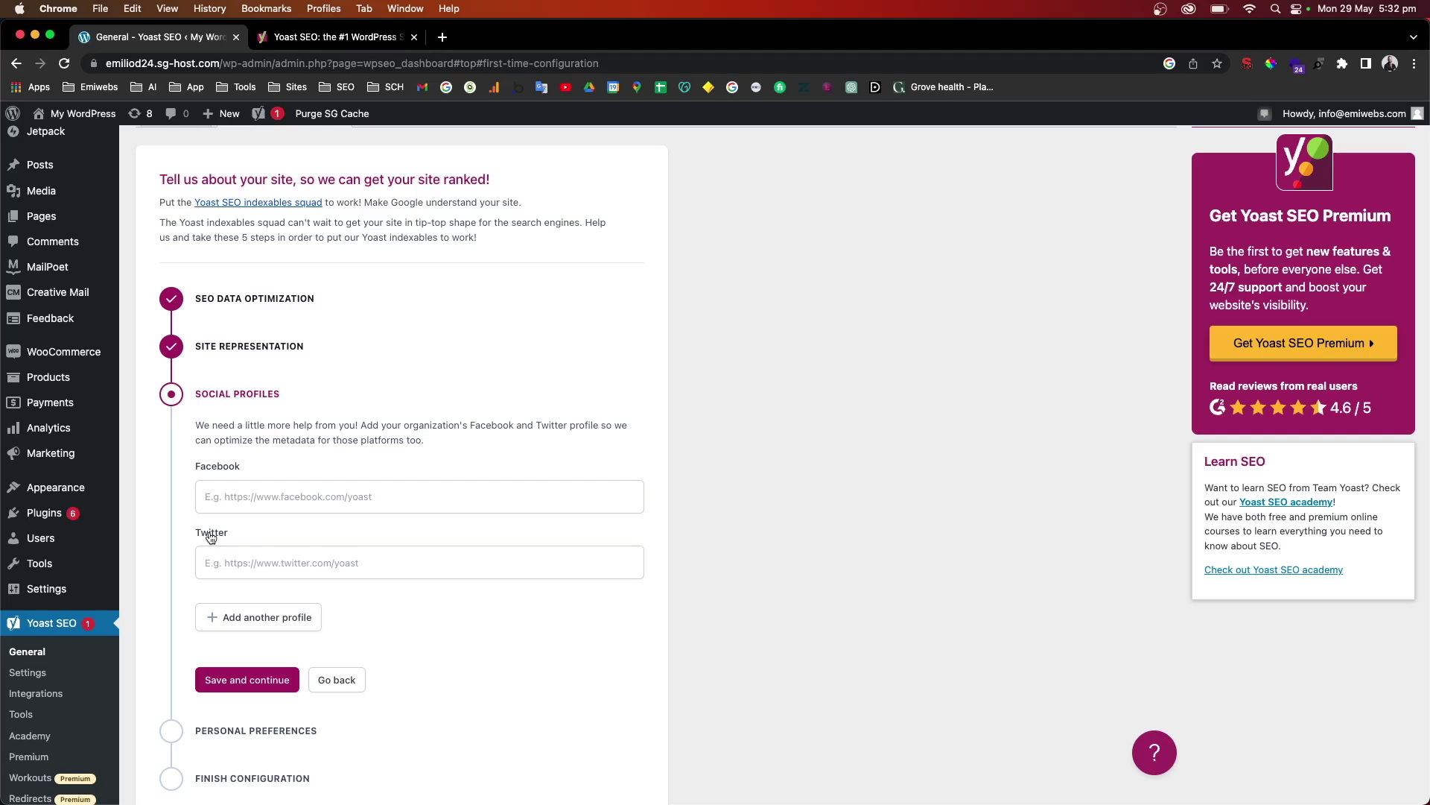
{"action": "left_click", "coordinate": [273, 617]}
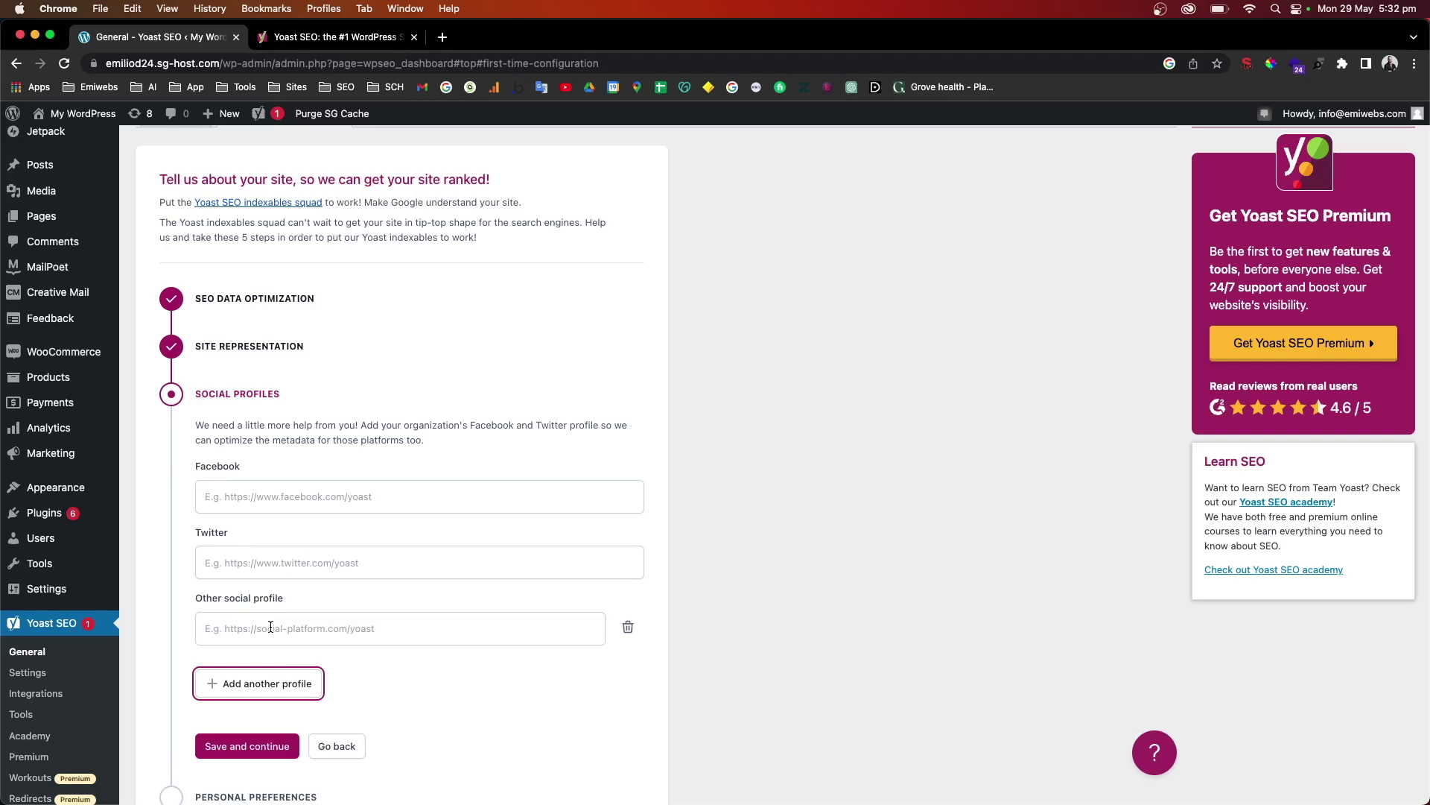
{"action": "scroll", "coordinate": [261, 707], "scroll_direction": "down", "scroll_amount": 2}
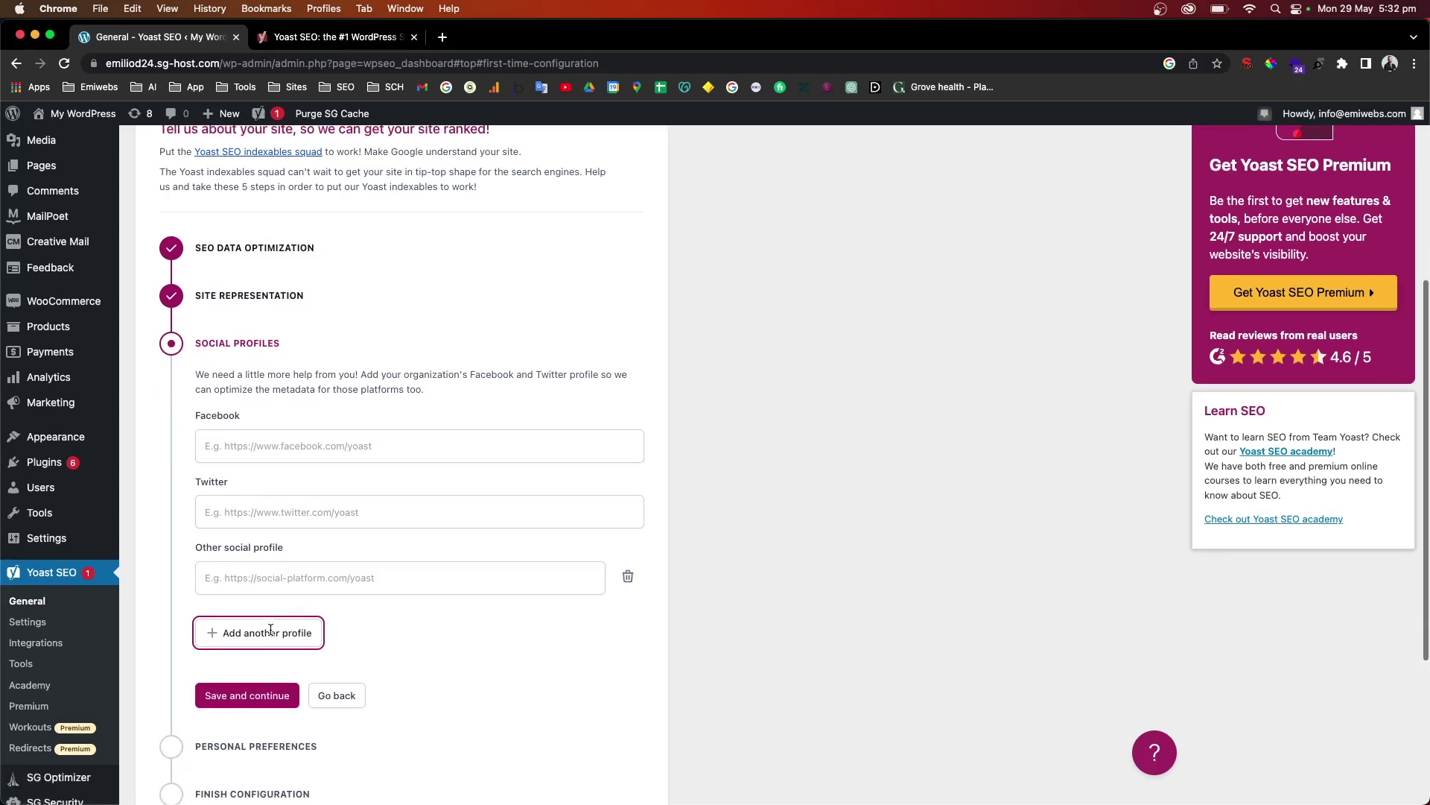
{"action": "left_click", "coordinate": [243, 703]}
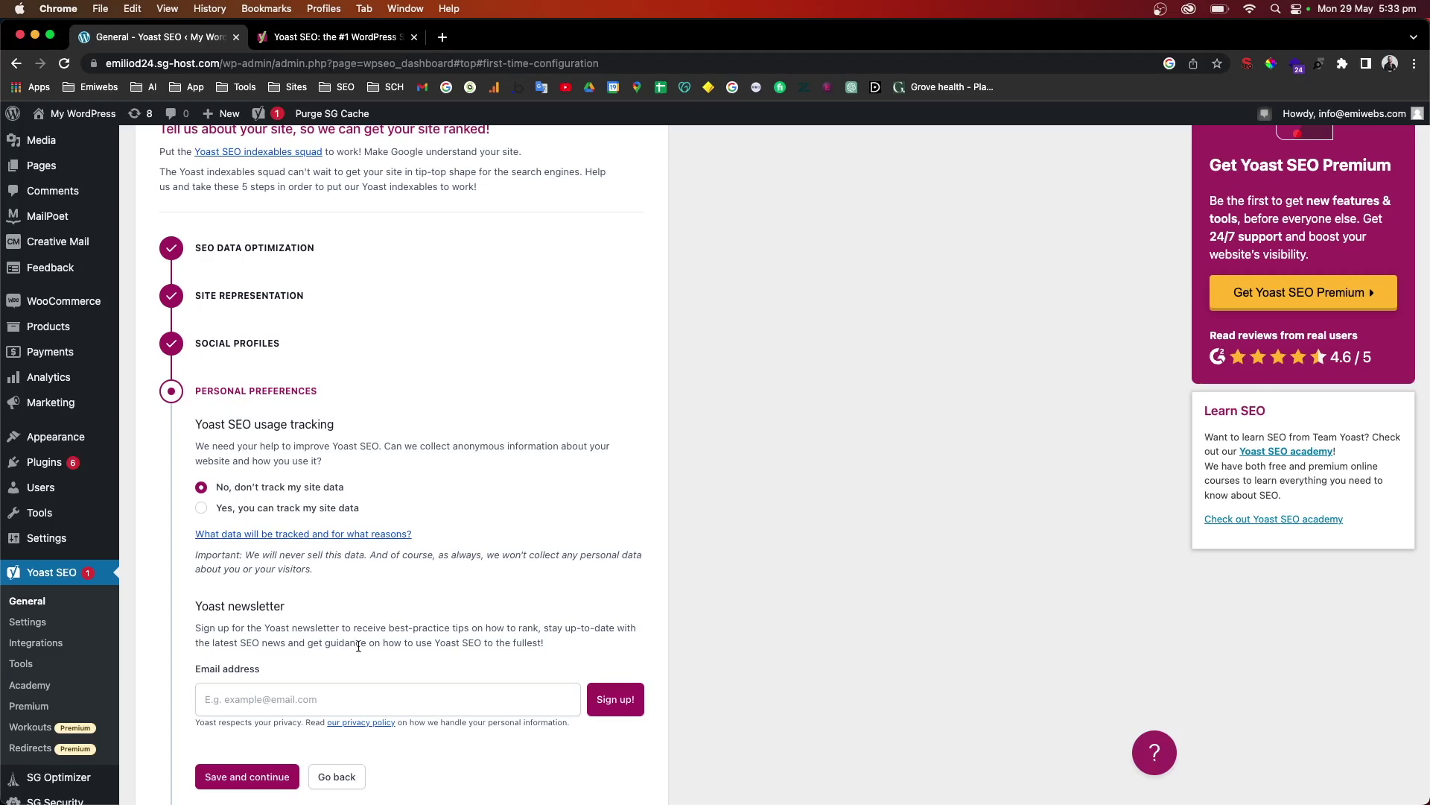
Save the personal preferences with "No, don't track my site data" selected and the newsletter e-mail left empty.
{"action": "scroll", "coordinate": [369, 658], "scroll_direction": "down", "scroll_amount": 1}
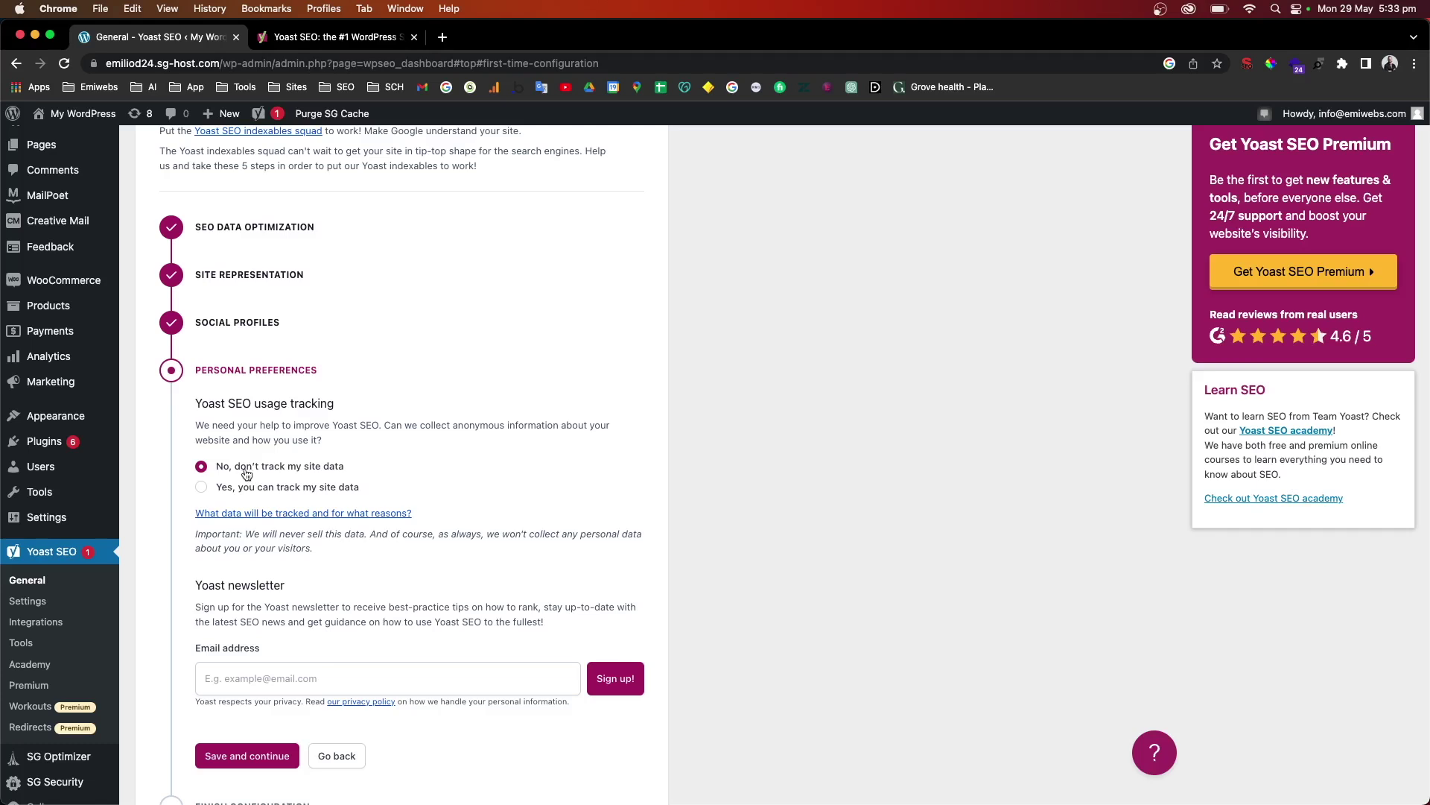
{"action": "scroll", "coordinate": [293, 567], "scroll_direction": "down", "scroll_amount": 1}
{"action": "scroll", "coordinate": [292, 564], "scroll_direction": "down", "scroll_amount": 2}
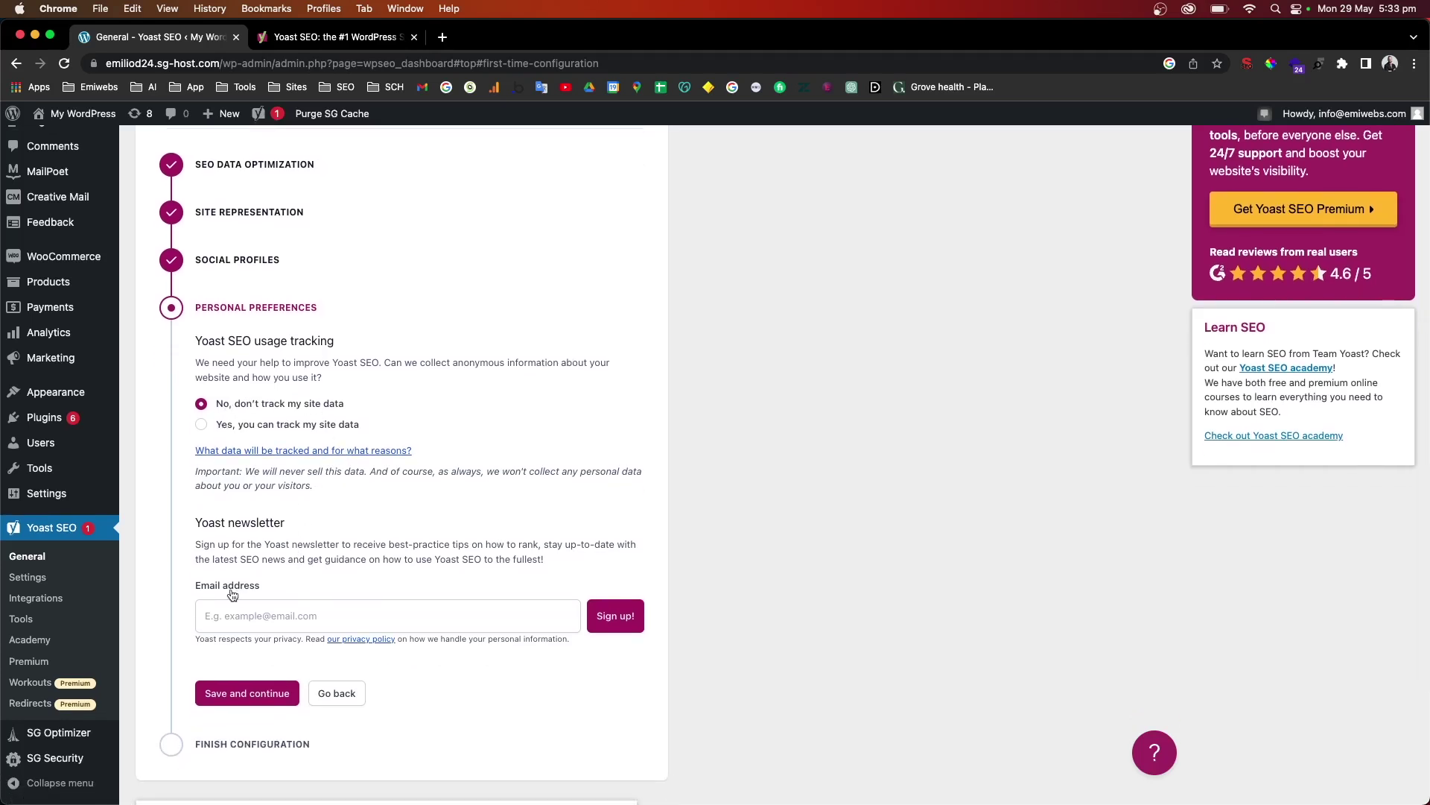
{"action": "scroll", "coordinate": [242, 599], "scroll_direction": "down", "scroll_amount": 1}
{"action": "scroll", "coordinate": [242, 598], "scroll_direction": "down", "scroll_amount": 1}
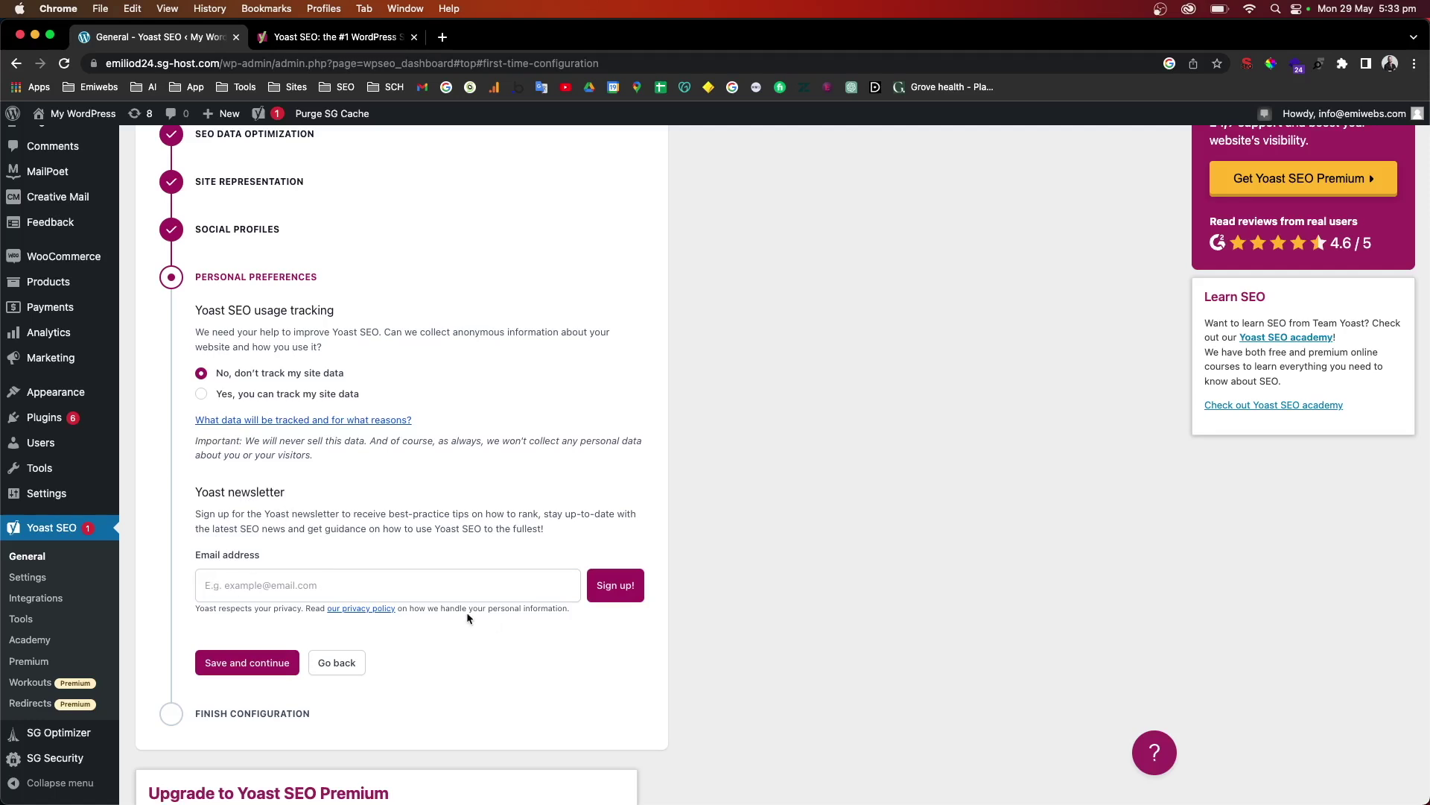
{"action": "scroll", "coordinate": [283, 585], "scroll_direction": "down", "scroll_amount": 1}
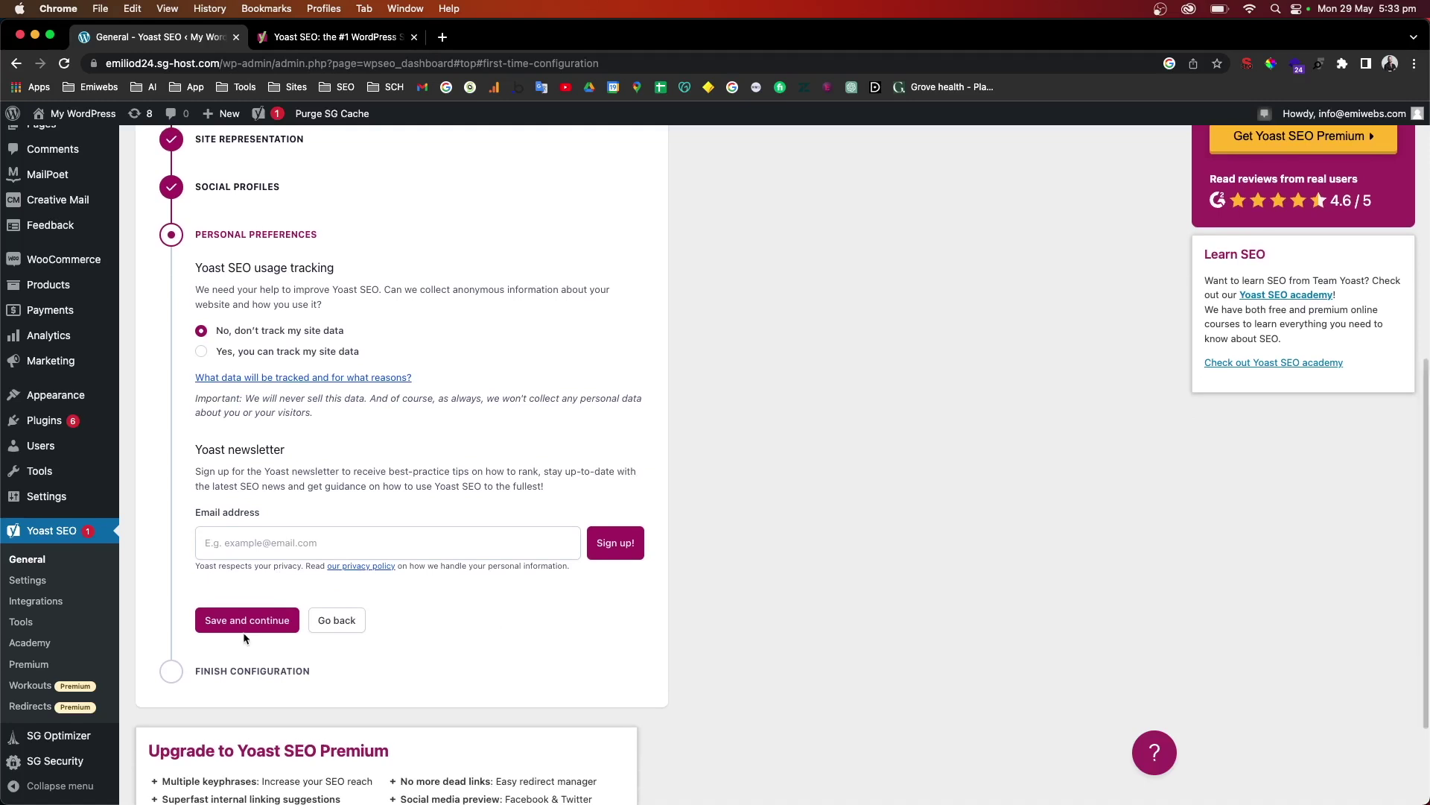
{"action": "left_click", "coordinate": [245, 632]}
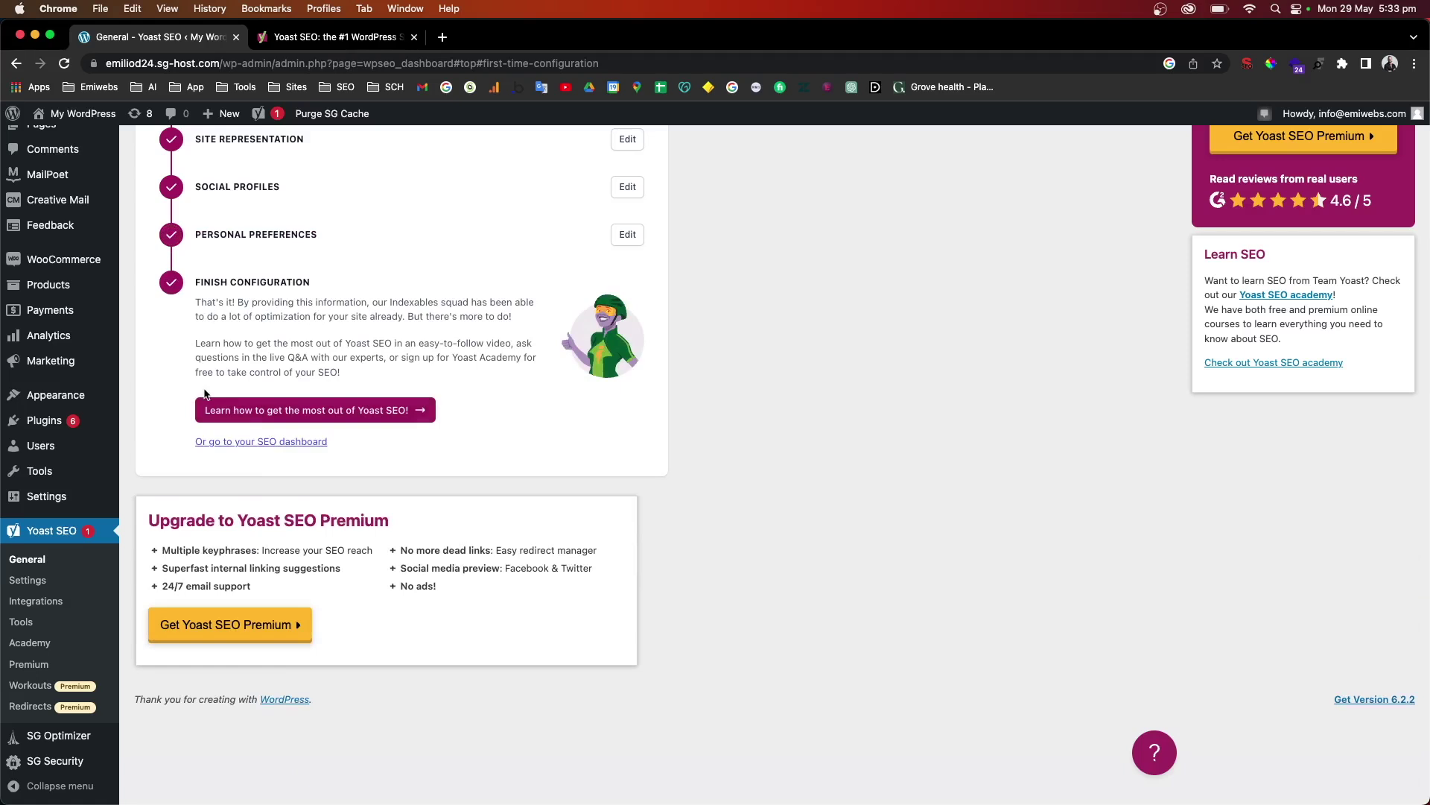
Review problems and notifications on the SEO dashboard, and open the Yoast SEO settings.
{"action": "left_click", "coordinate": [220, 443]}
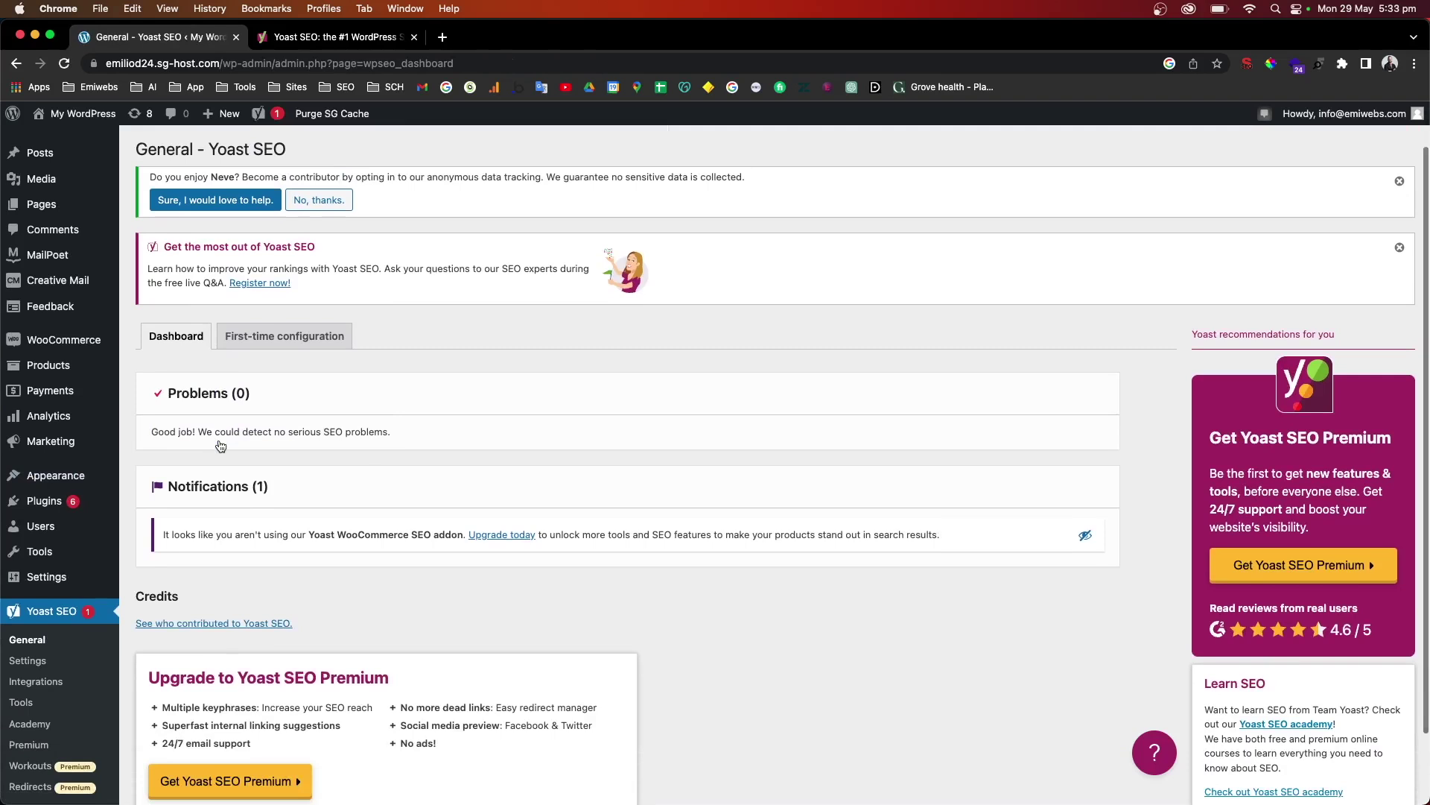
{"action": "scroll", "coordinate": [221, 445], "scroll_direction": "down", "scroll_amount": 2}
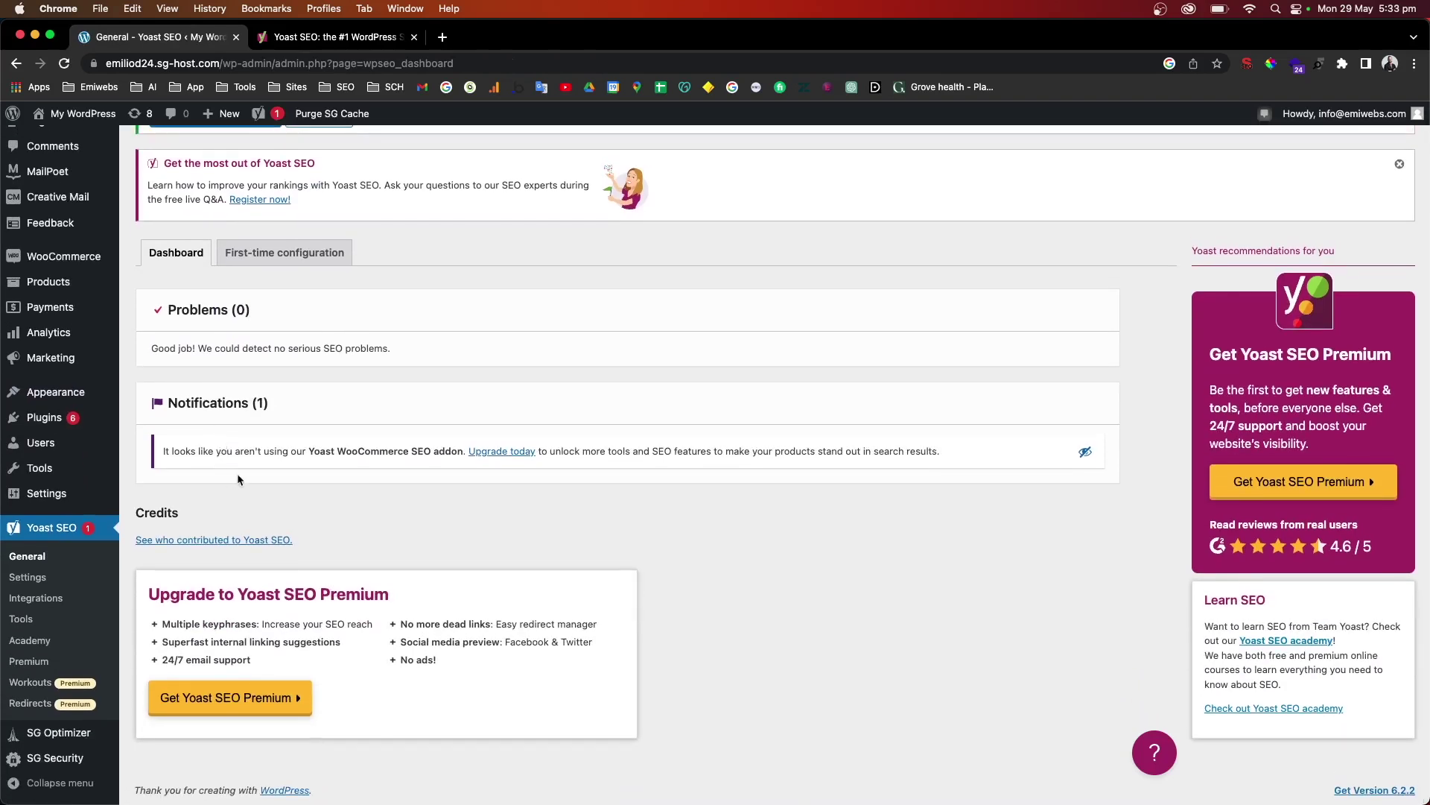
{"action": "left_click", "coordinate": [28, 578]}
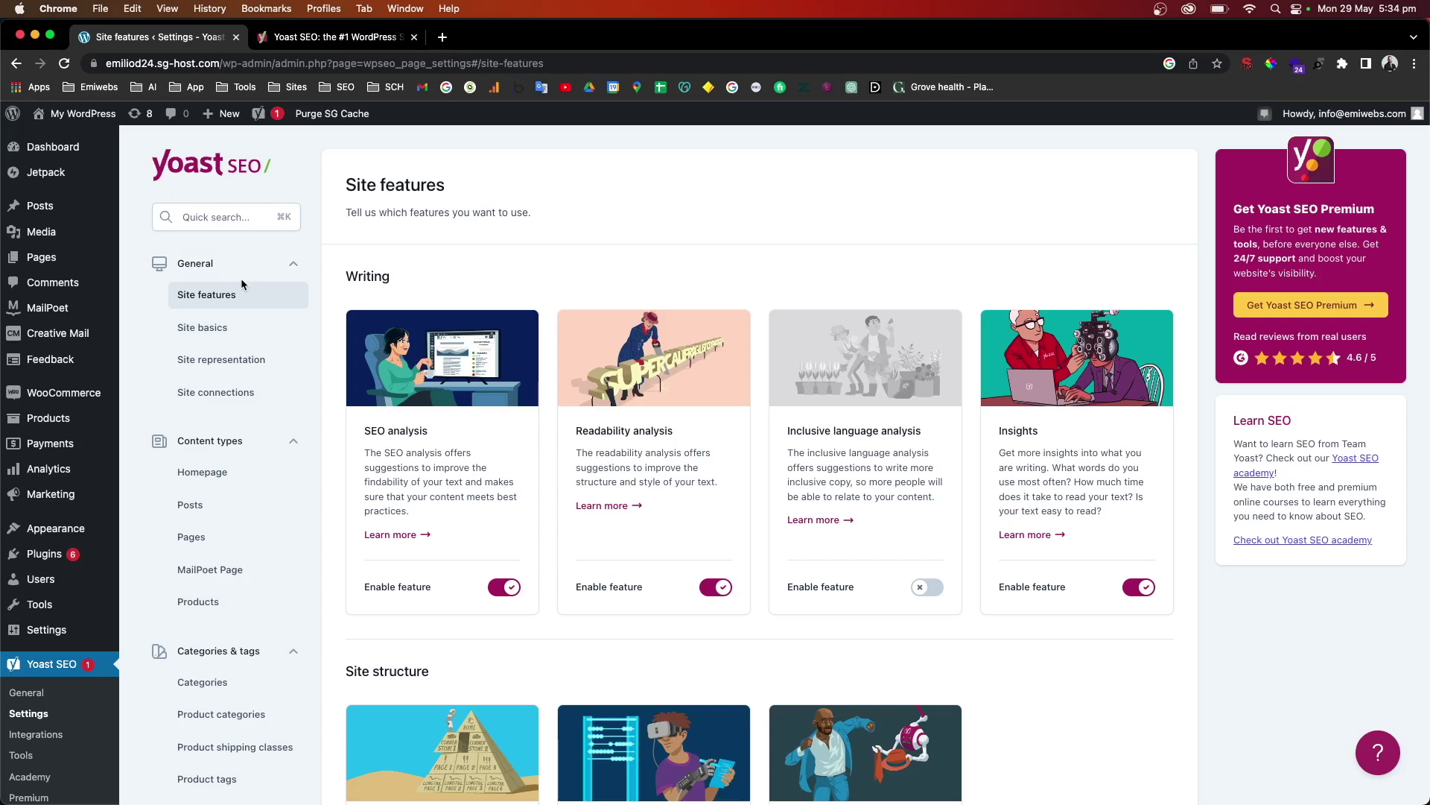
Review the Site features, from the writing and site structure options through social sharing, tools and APIs.
{"action": "scroll", "coordinate": [529, 499], "scroll_direction": "down", "scroll_amount": 5}
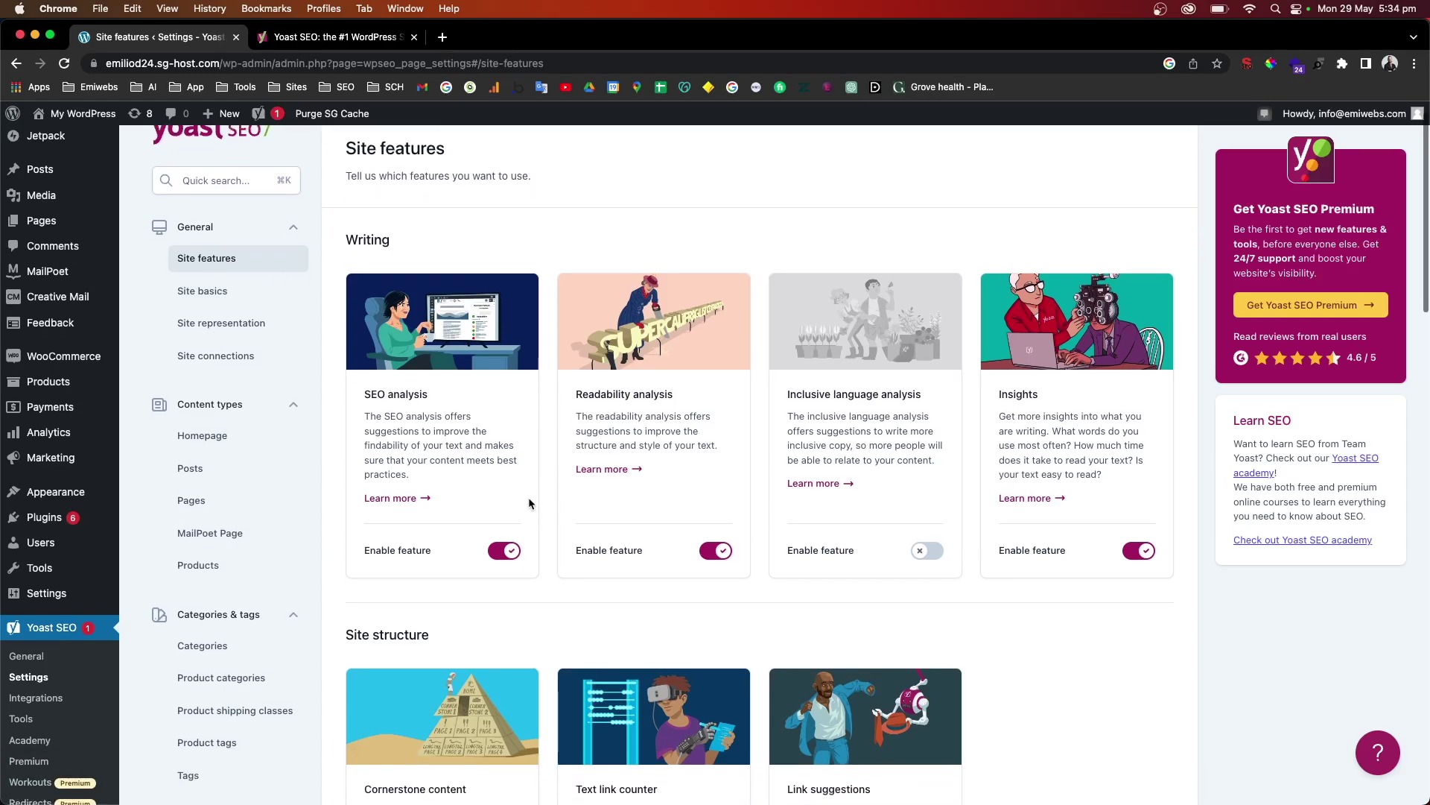
{"action": "scroll", "coordinate": [530, 504], "scroll_direction": "down", "scroll_amount": 15}
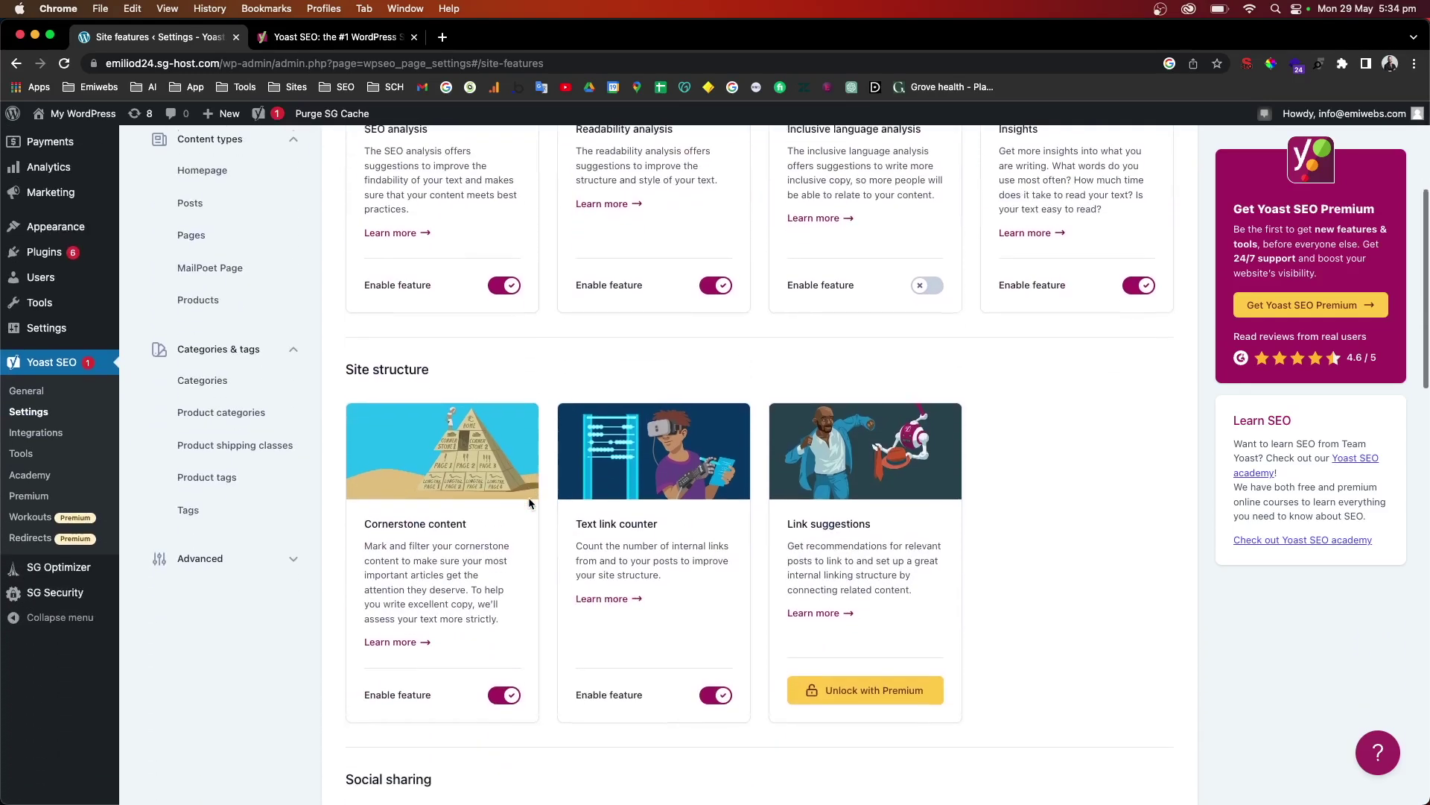
{"action": "scroll", "coordinate": [529, 504], "scroll_direction": "down", "scroll_amount": 6}
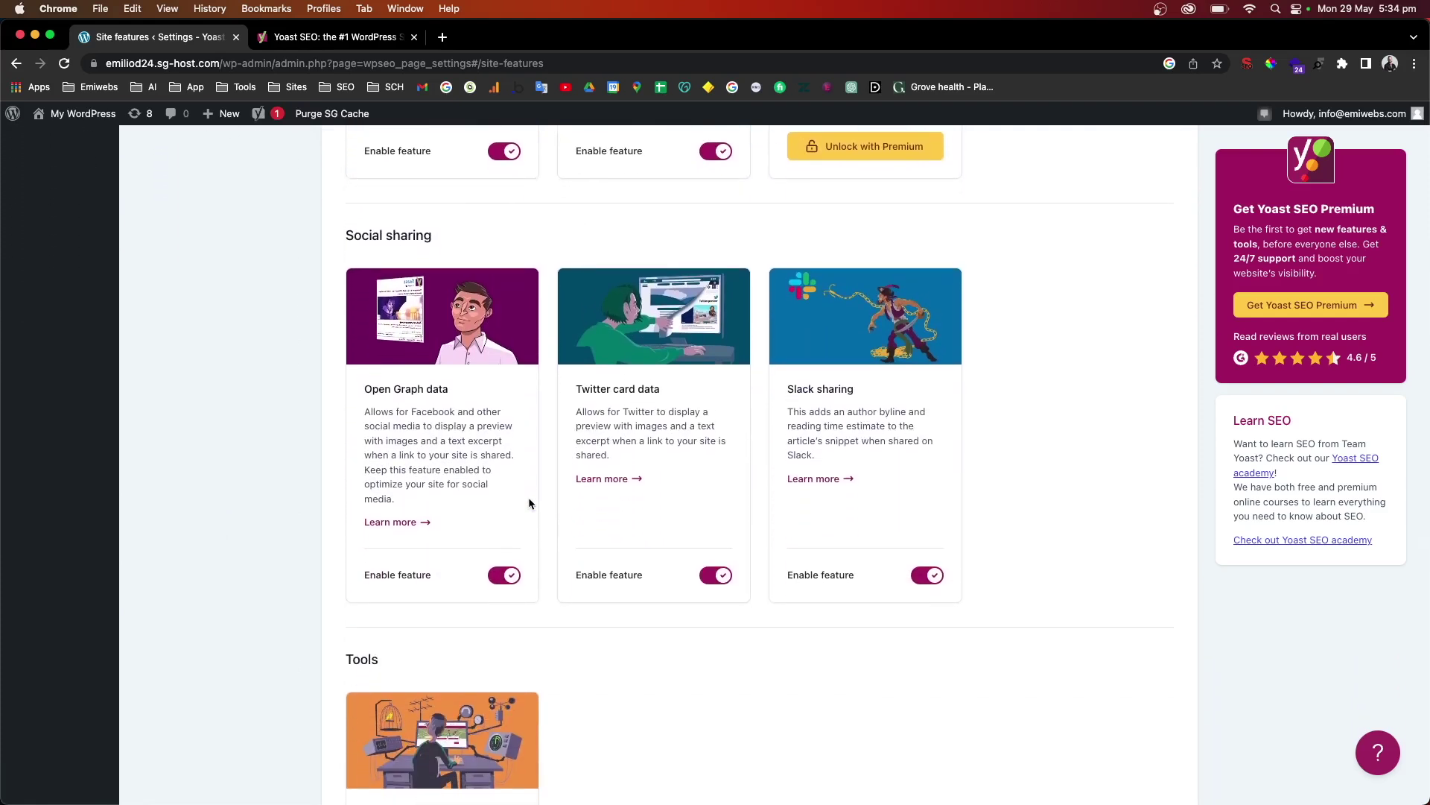
{"action": "scroll", "coordinate": [529, 503], "scroll_direction": "down", "scroll_amount": 9}
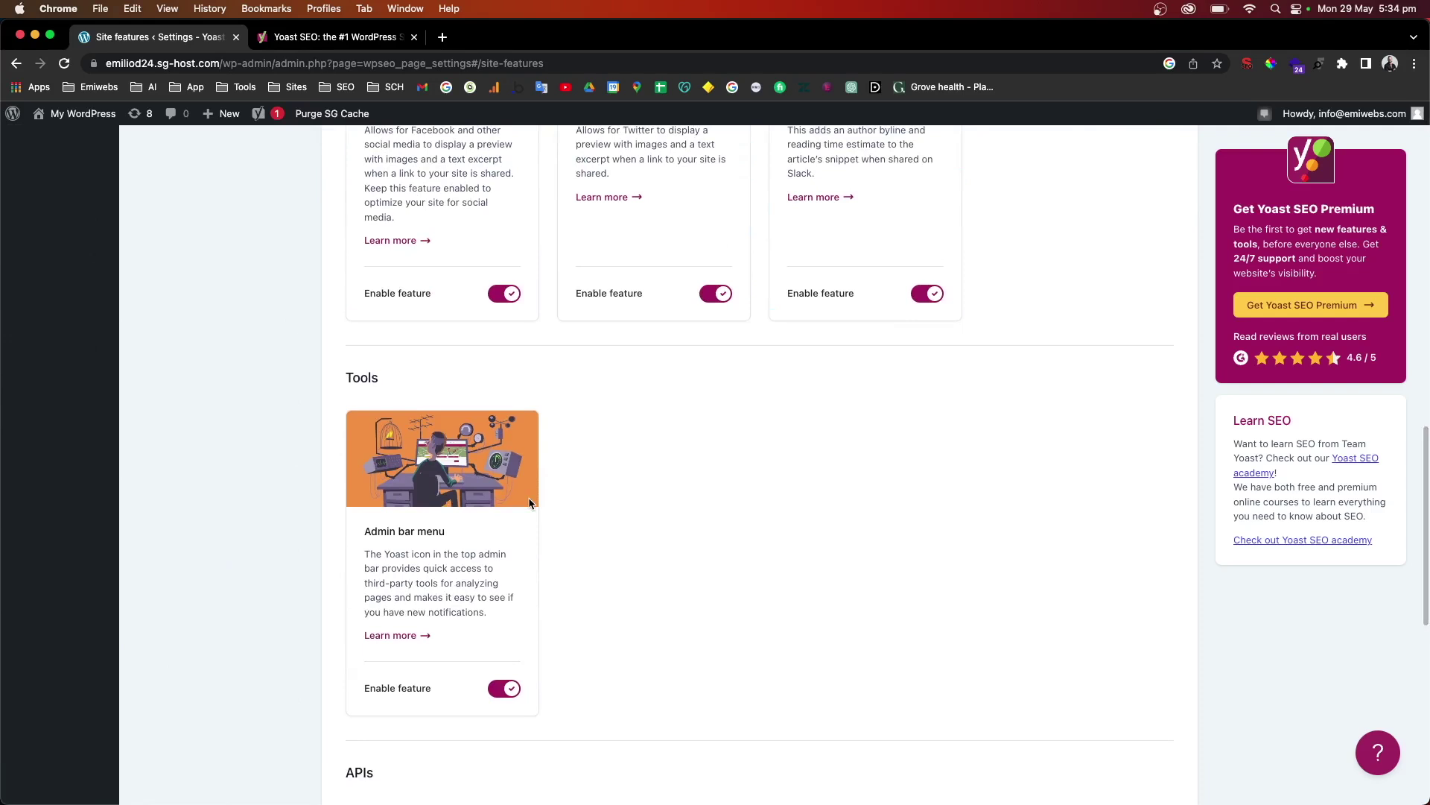
{"action": "scroll", "coordinate": [529, 504], "scroll_direction": "down", "scroll_amount": 9}
{"action": "scroll", "coordinate": [529, 503], "scroll_direction": "down", "scroll_amount": 11}
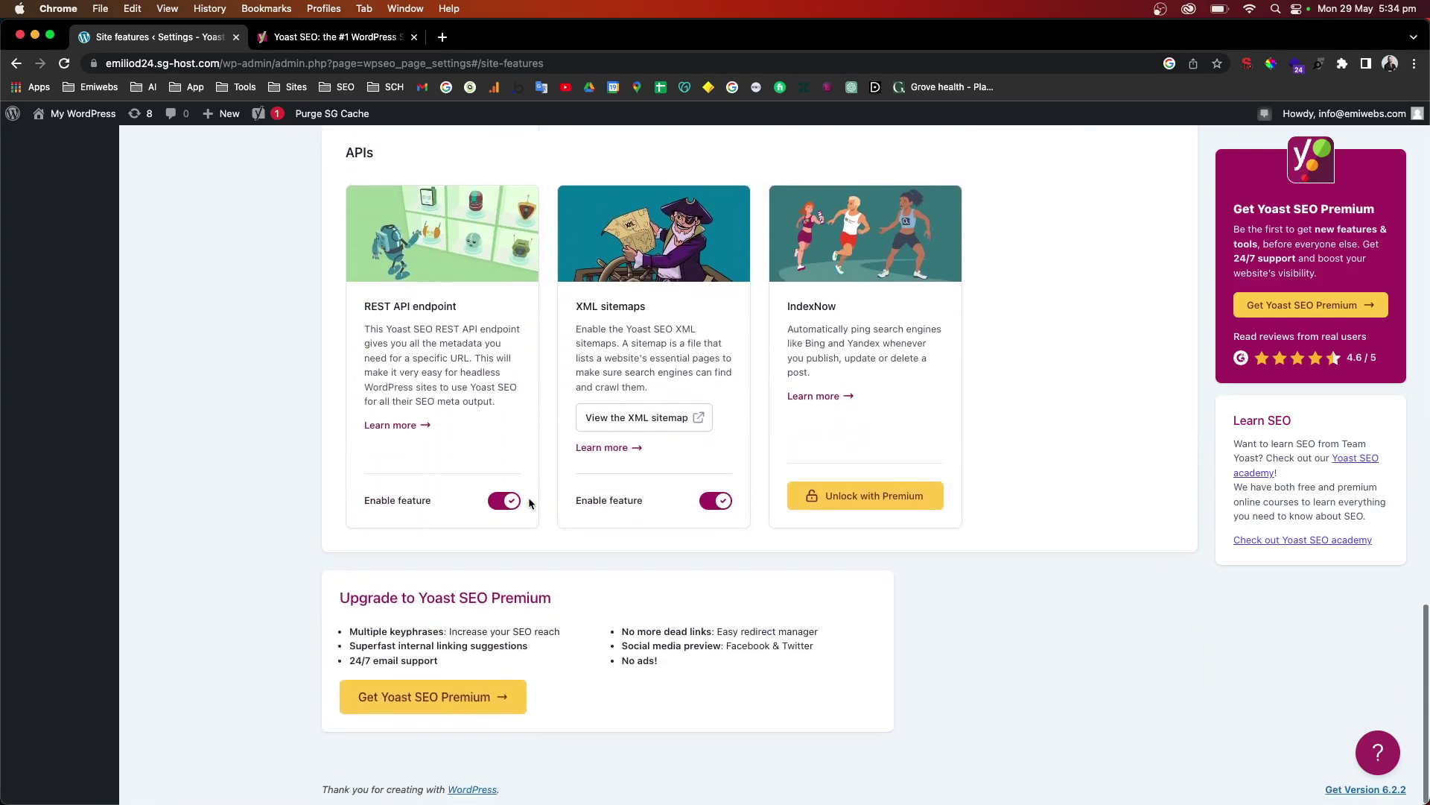
{"action": "scroll", "coordinate": [529, 504], "scroll_direction": "up", "scroll_amount": 20}
{"action": "scroll", "coordinate": [529, 503], "scroll_direction": "up", "scroll_amount": 20}
{"action": "scroll", "coordinate": [529, 500], "scroll_direction": "down", "scroll_amount": 8}
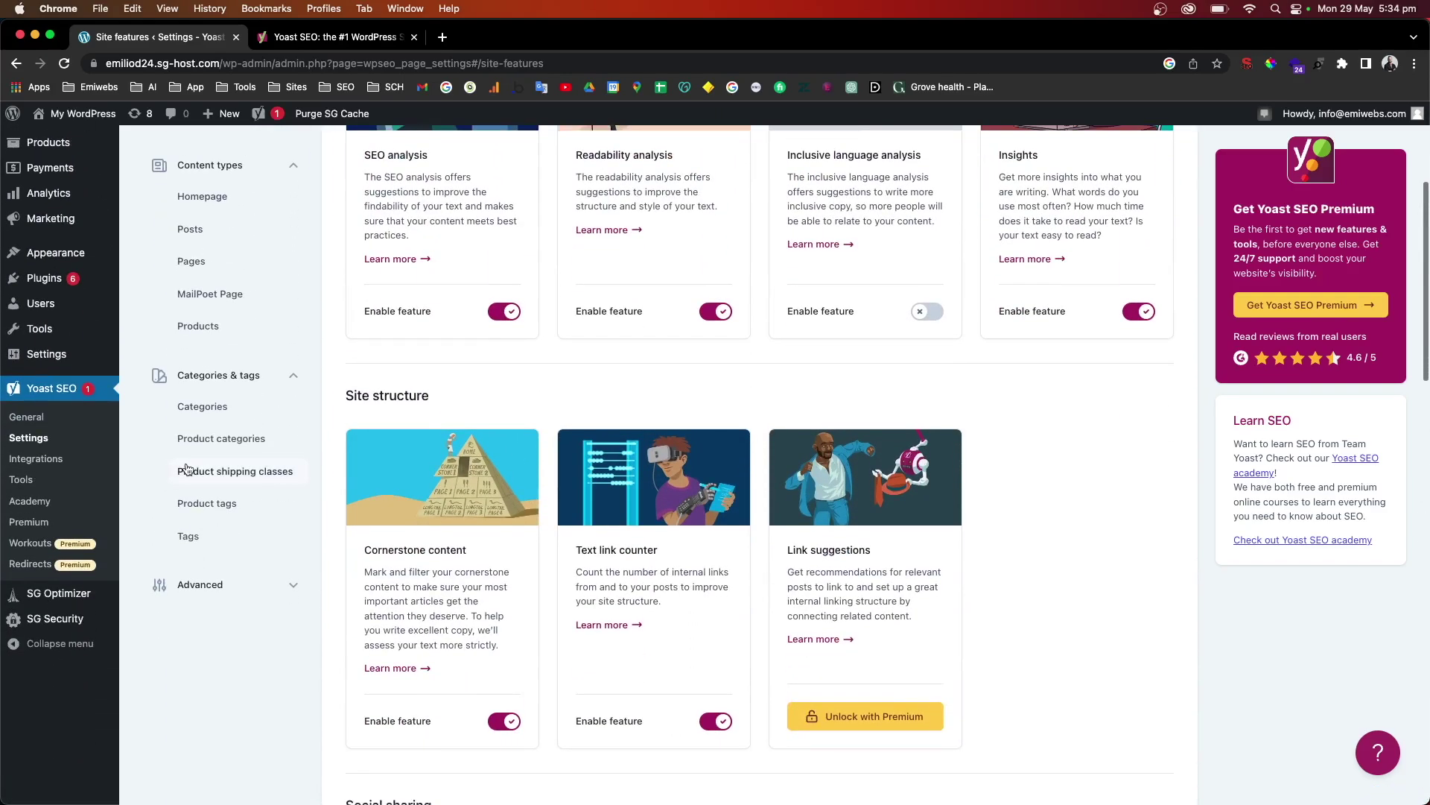
{"action": "scroll", "coordinate": [201, 417], "scroll_direction": "up", "scroll_amount": 7}
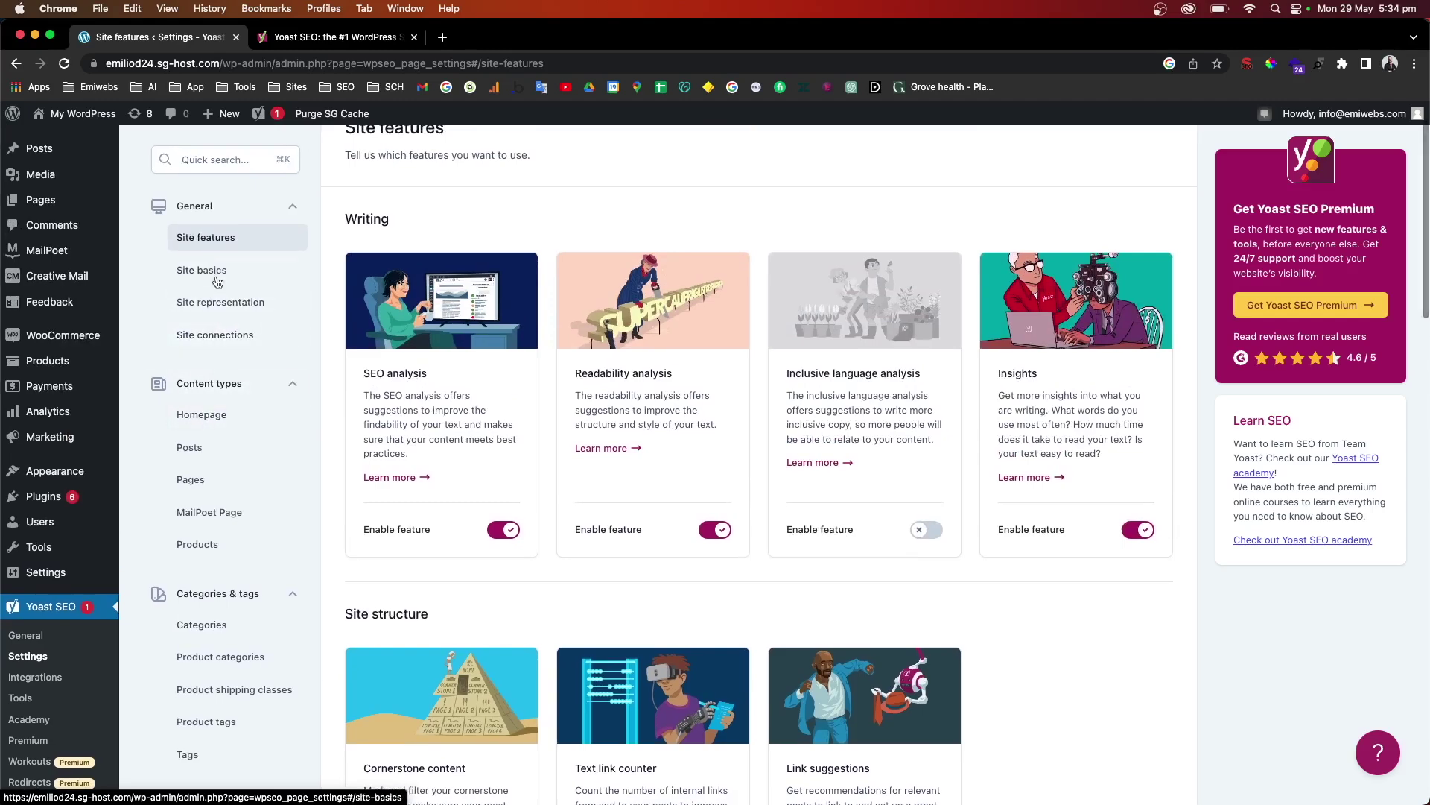
Open the Site basics settings and review the site info fields, title separator choices and site image.
{"action": "left_click", "coordinate": [213, 271]}
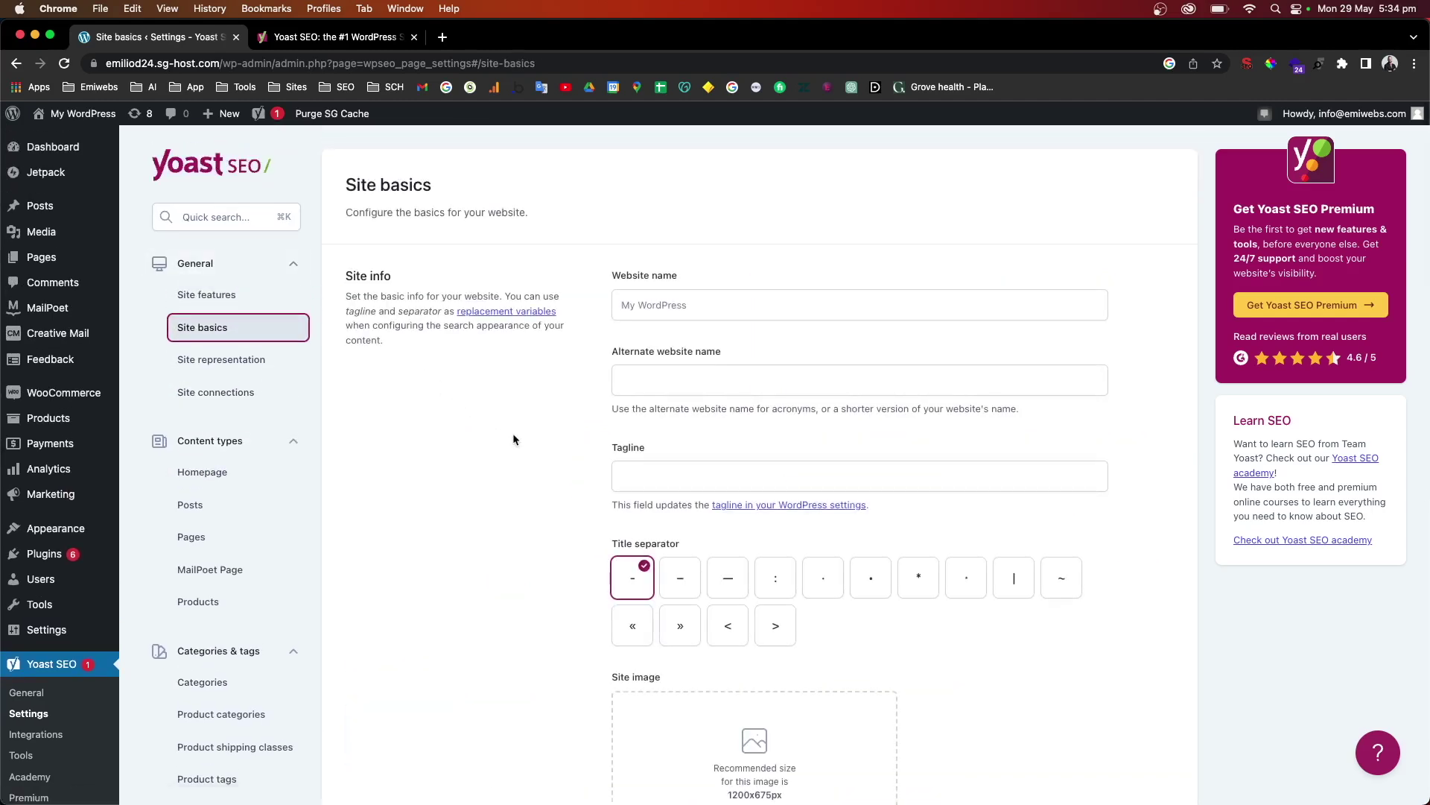
{"action": "scroll", "coordinate": [712, 498], "scroll_direction": "down", "scroll_amount": 2}
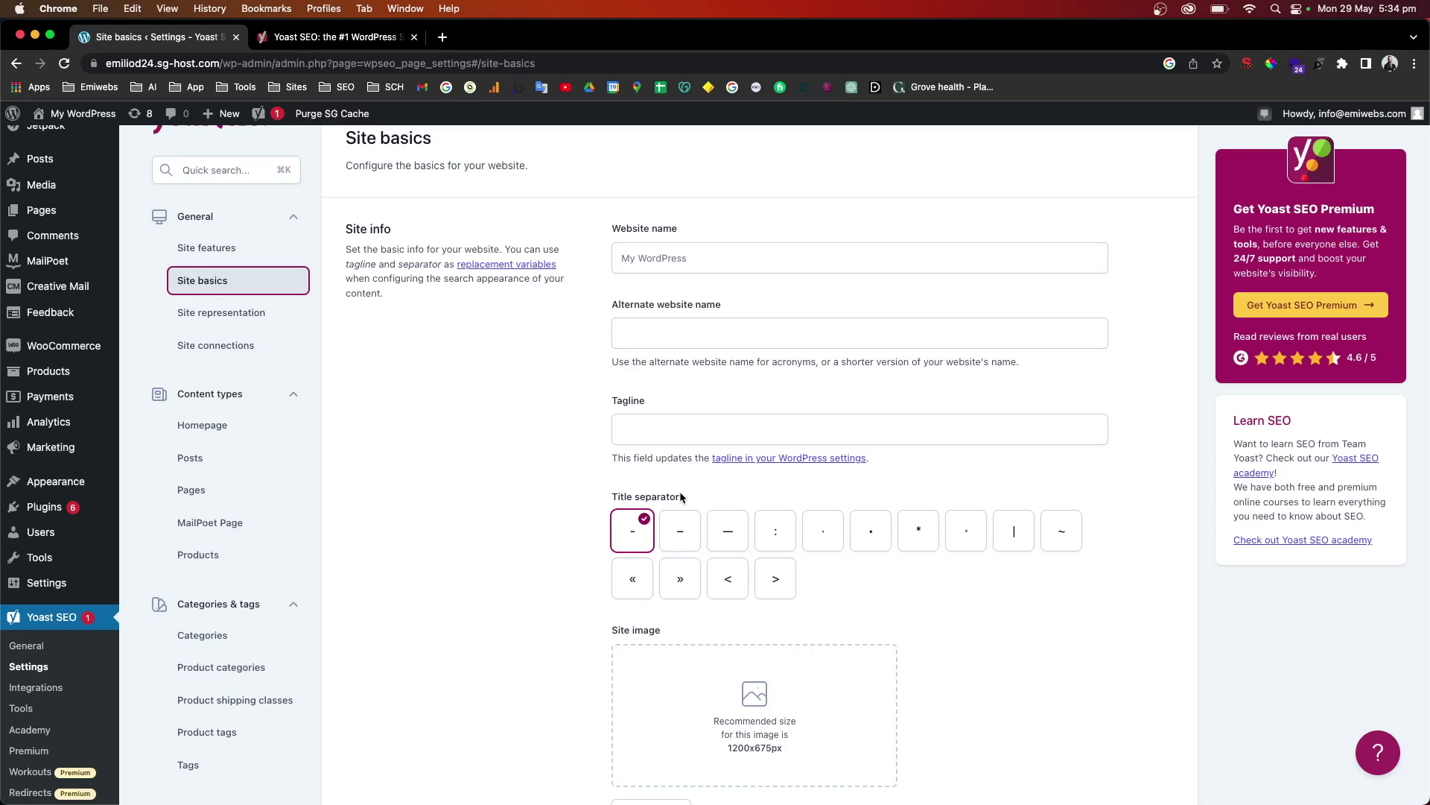
{"action": "scroll", "coordinate": [619, 507], "scroll_direction": "down", "scroll_amount": 2}
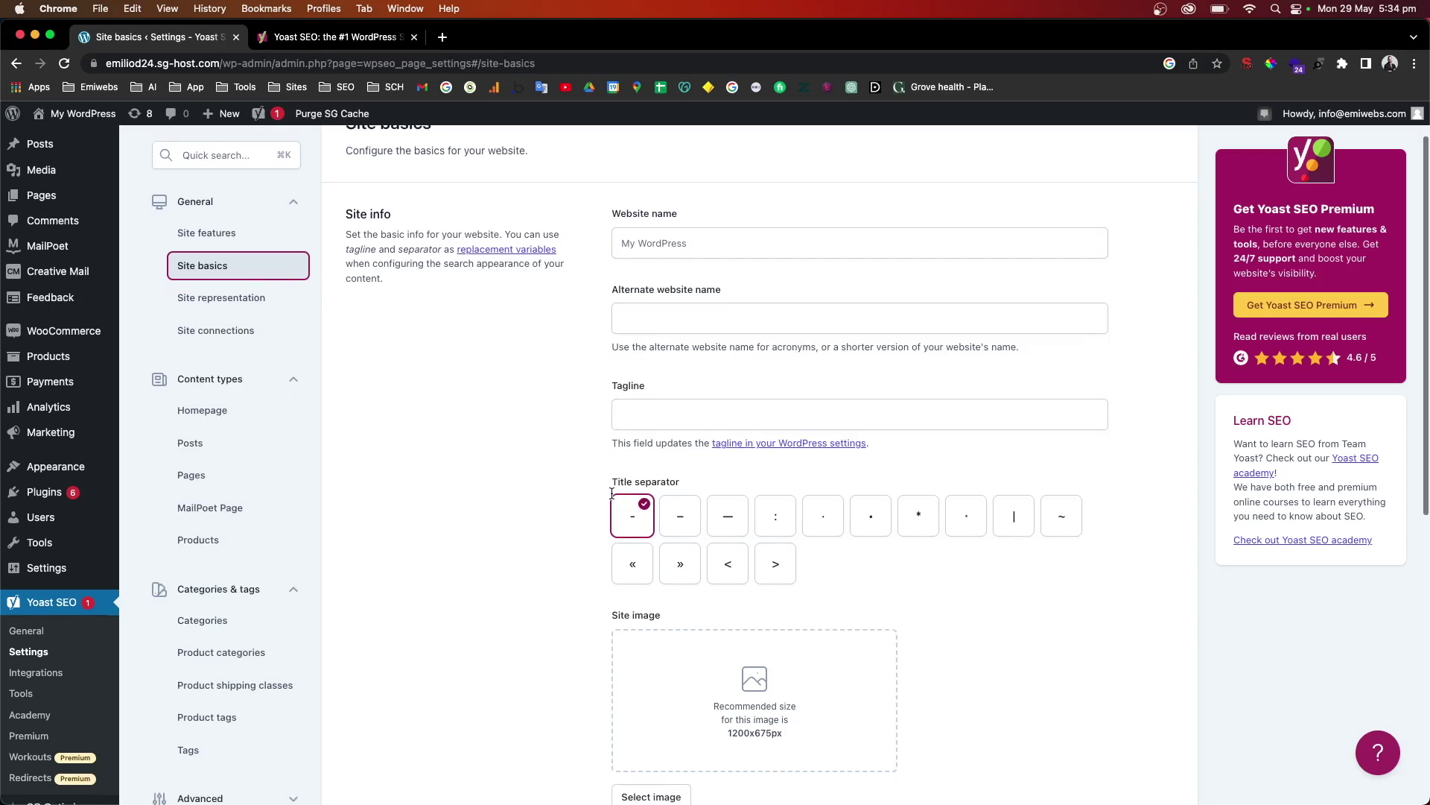
{"action": "scroll", "coordinate": [617, 439], "scroll_direction": "down", "scroll_amount": 1}
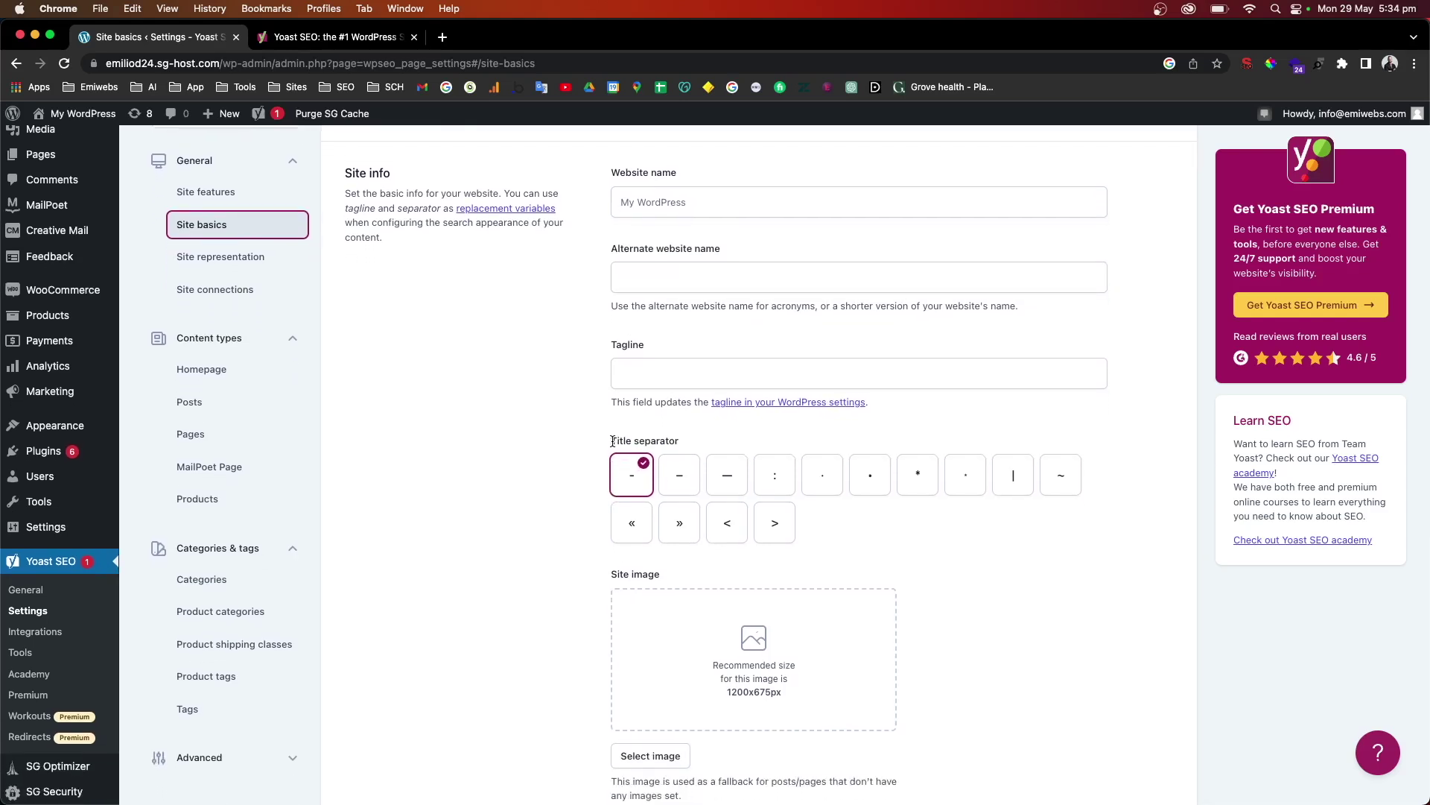
{"action": "scroll", "coordinate": [685, 485], "scroll_direction": "down", "scroll_amount": 3}
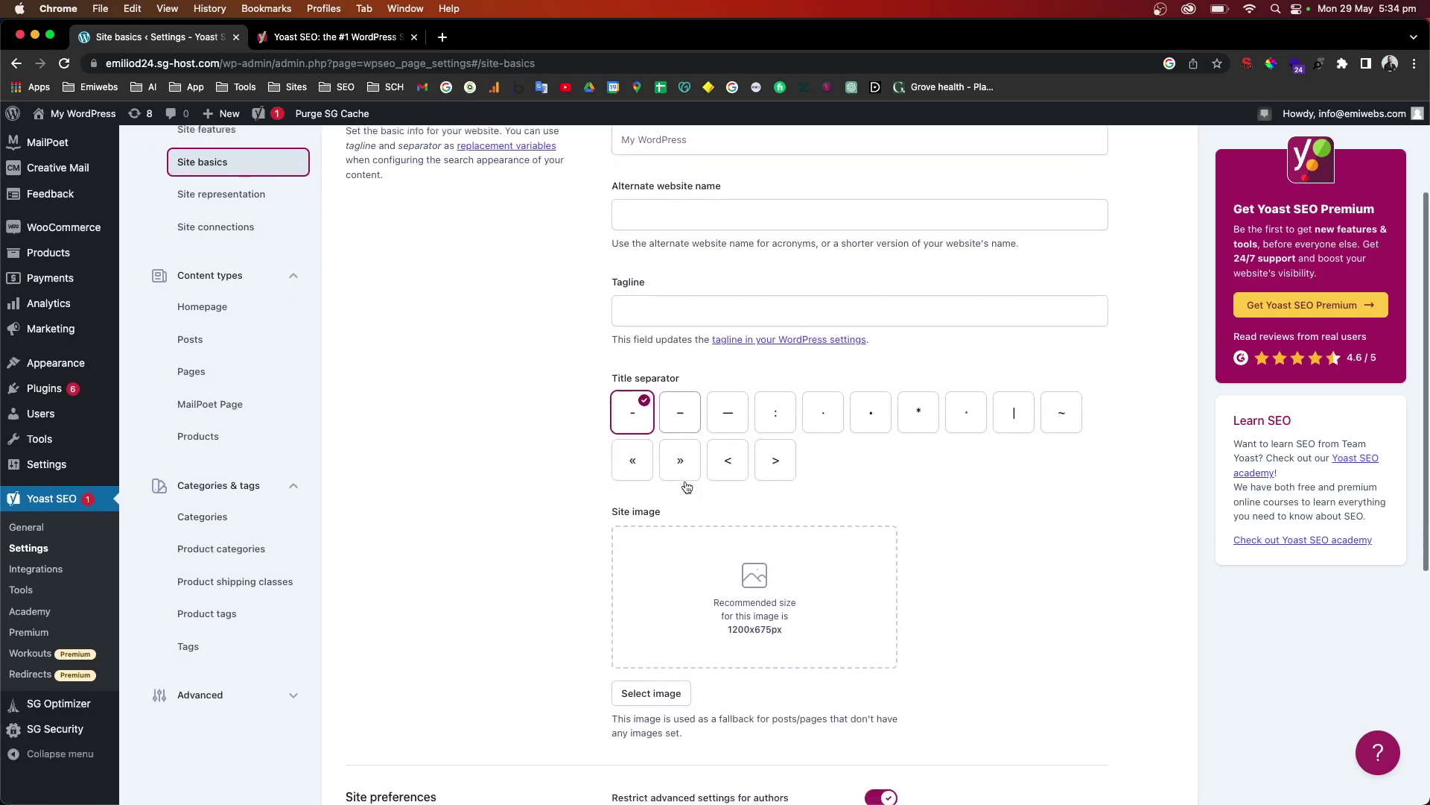
{"action": "scroll", "coordinate": [685, 486], "scroll_direction": "up", "scroll_amount": 1}
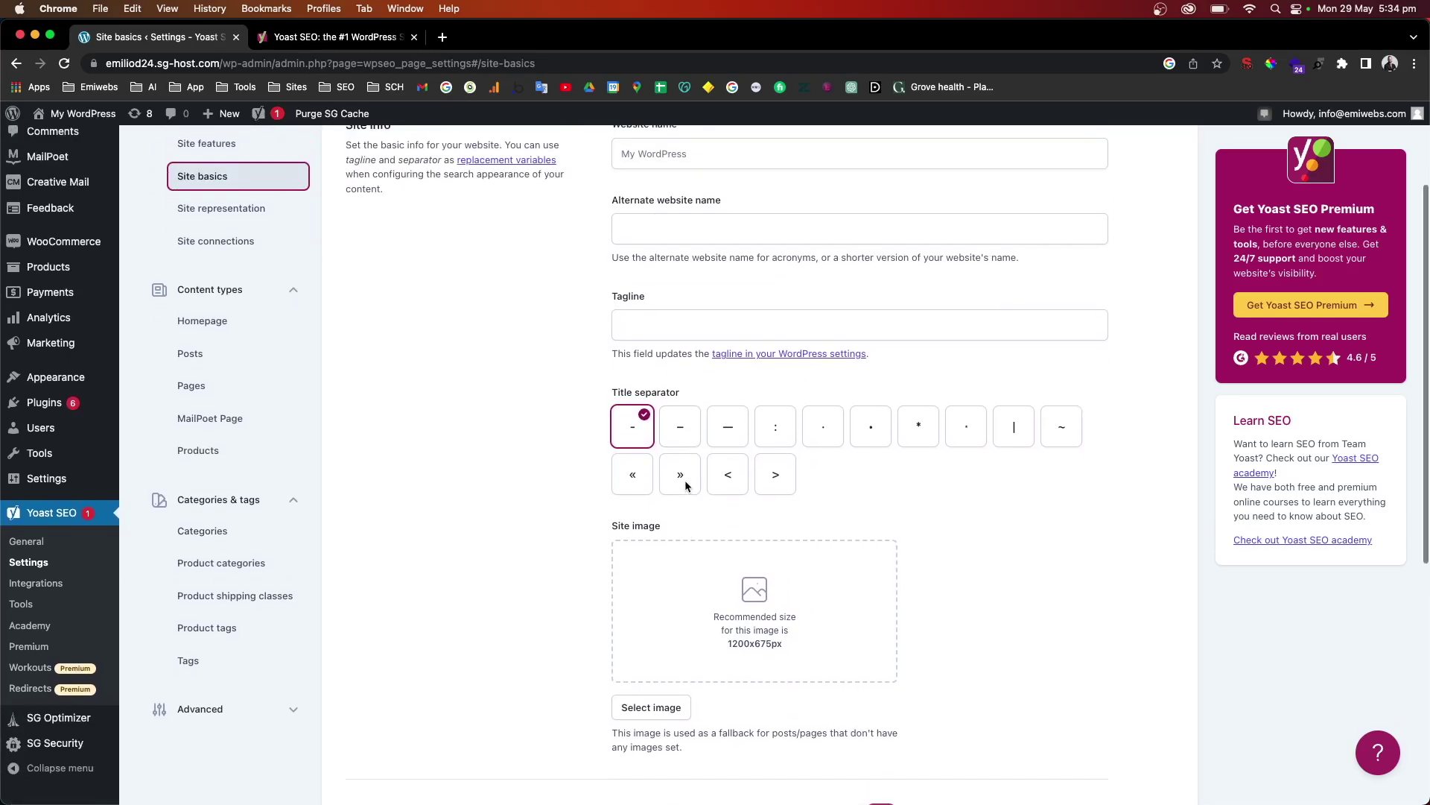
{"action": "scroll", "coordinate": [685, 485], "scroll_direction": "up", "scroll_amount": 1}
{"action": "scroll", "coordinate": [403, 333], "scroll_direction": "up", "scroll_amount": 2}
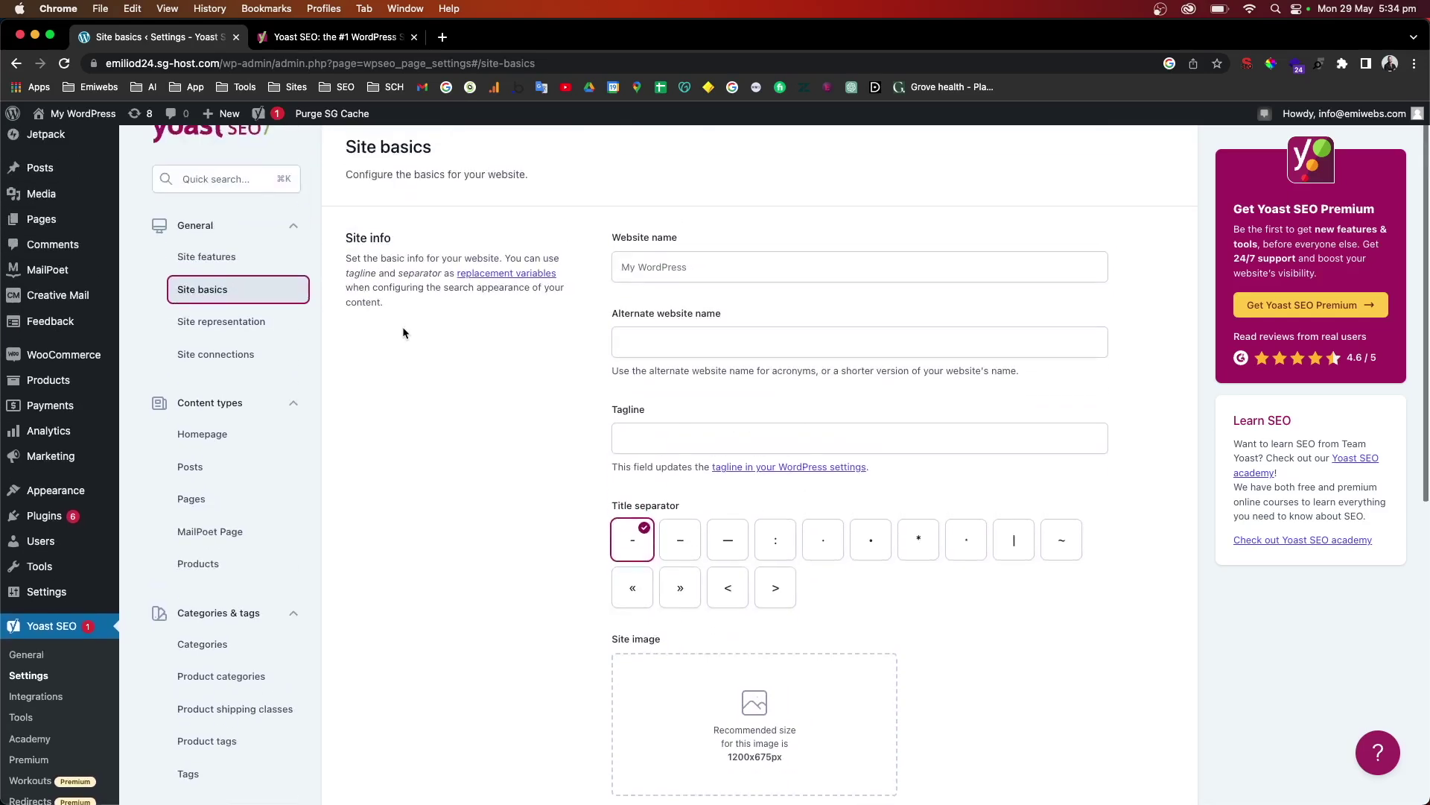
Open the homepage for editing from the Homepage settings, and examine its Yoast SEO focus keyphrase, Google preview and SEO title.
{"action": "left_click", "coordinate": [211, 432]}
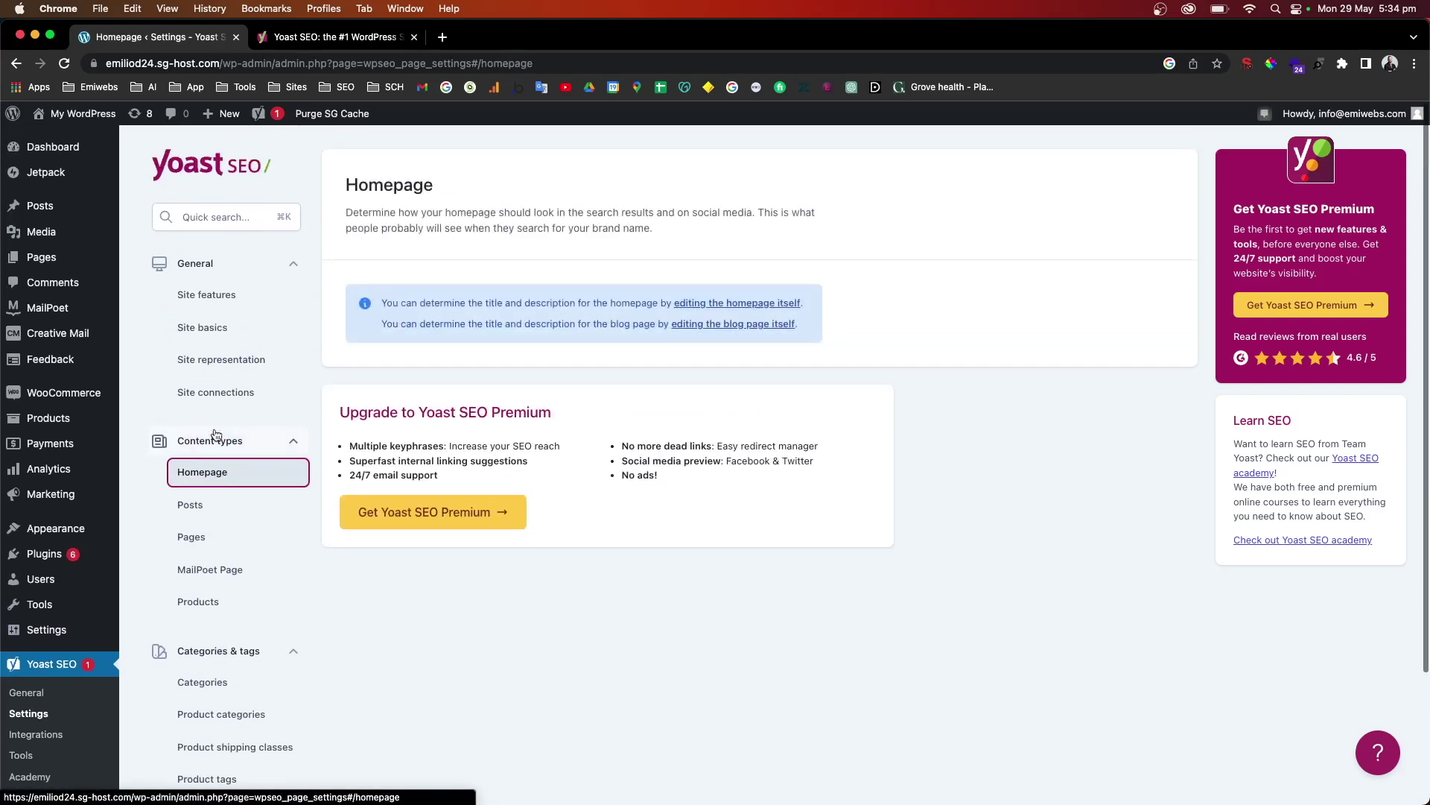
{"action": "left_click", "coordinate": [750, 304]}
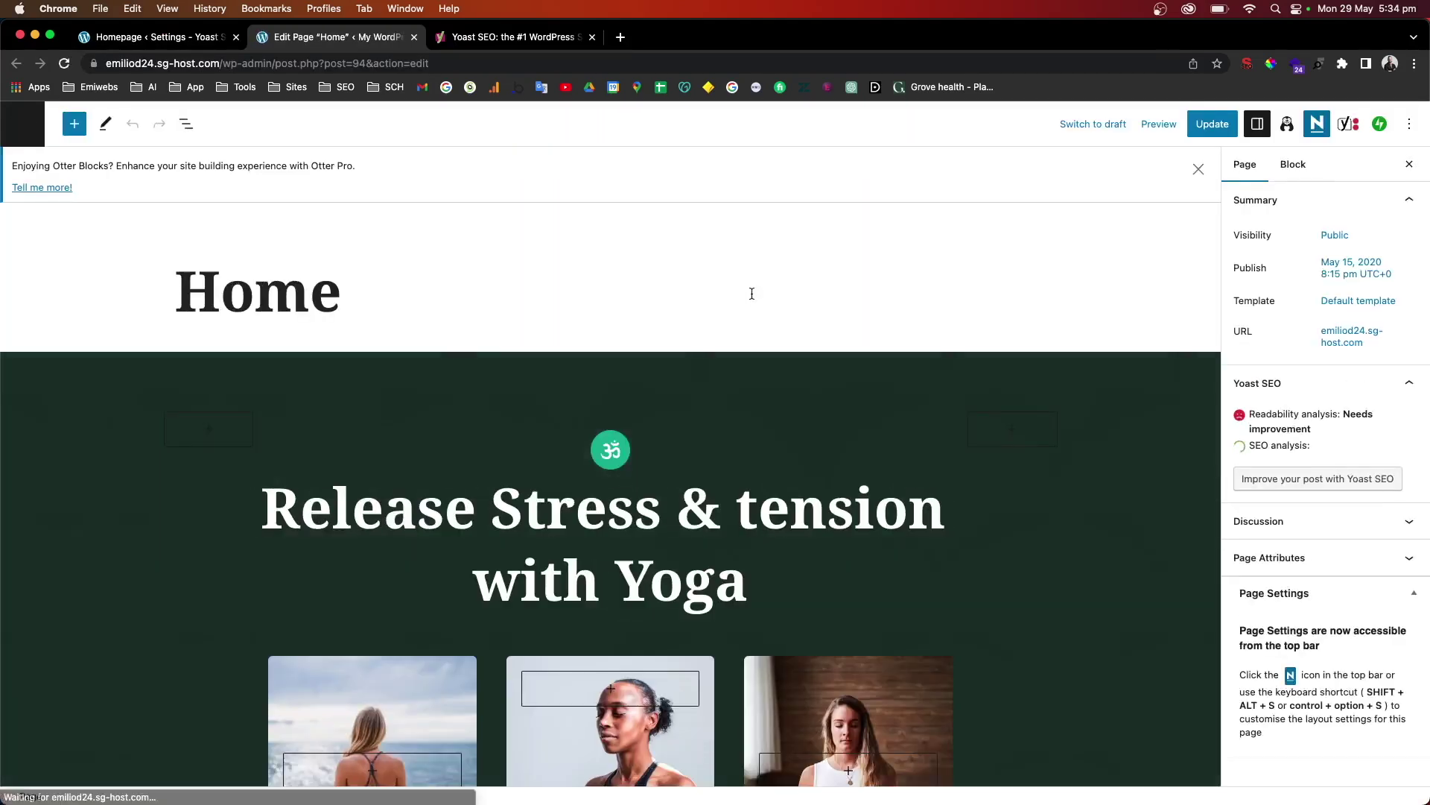
{"action": "scroll", "coordinate": [687, 463], "scroll_direction": "down", "scroll_amount": 10}
{"action": "scroll", "coordinate": [514, 603], "scroll_direction": "down", "scroll_amount": 15}
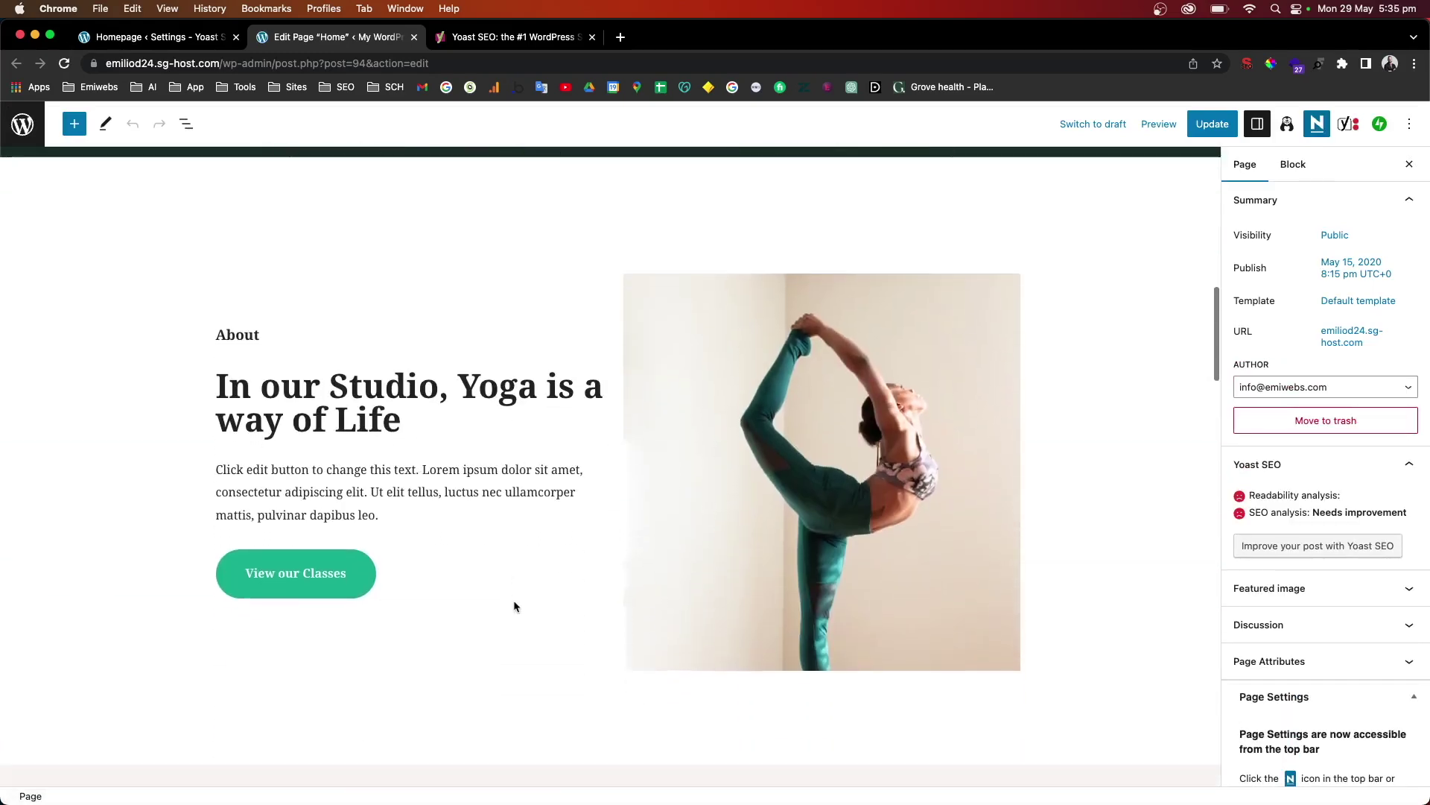
{"action": "scroll", "coordinate": [514, 605], "scroll_direction": "up", "scroll_amount": 5}
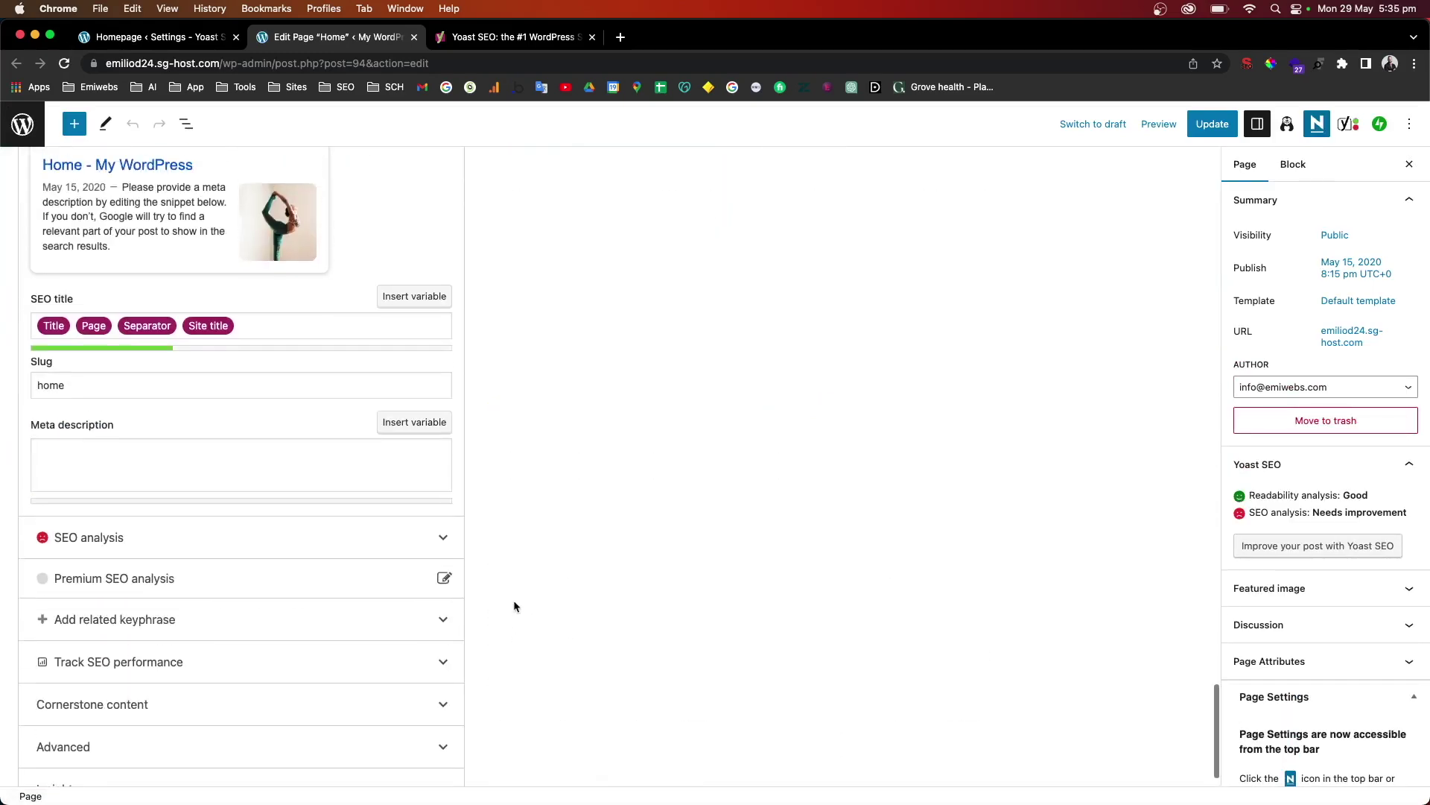
{"action": "scroll", "coordinate": [130, 477], "scroll_direction": "up", "scroll_amount": 1}
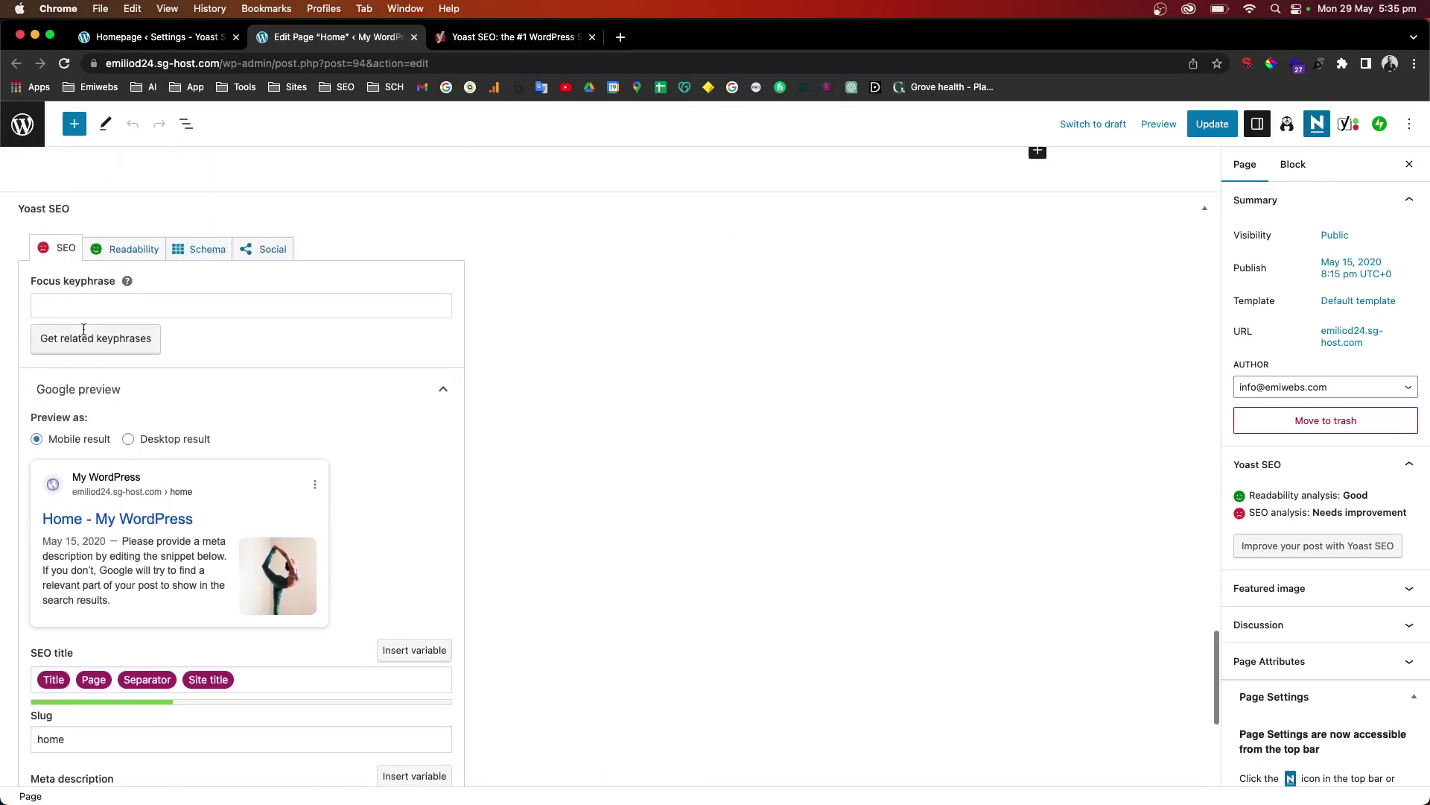
{"action": "scroll", "coordinate": [110, 531], "scroll_direction": "down", "scroll_amount": 1}
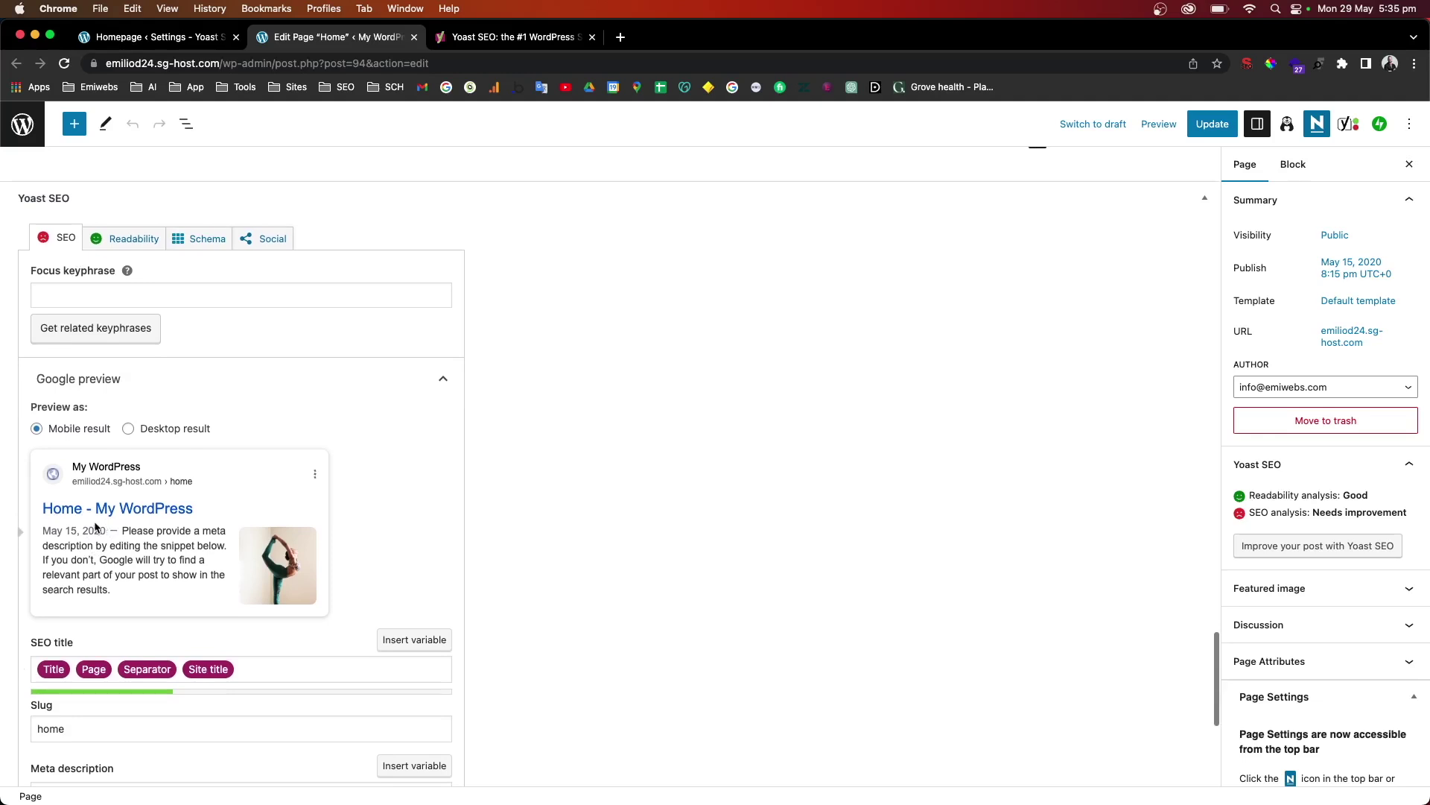
{"action": "scroll", "coordinate": [59, 514], "scroll_direction": "down", "scroll_amount": 1}
{"action": "scroll", "coordinate": [54, 655], "scroll_direction": "down", "scroll_amount": 1}
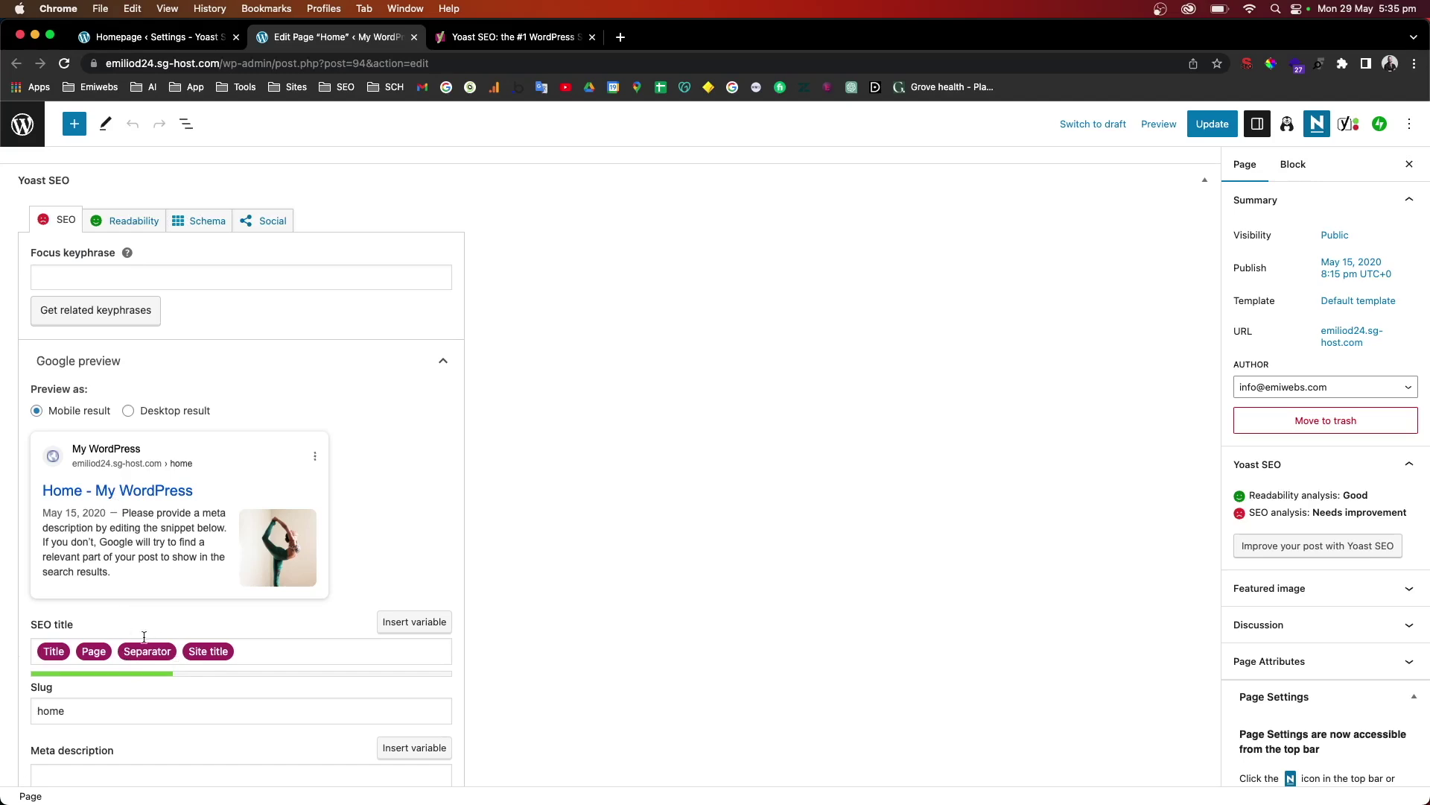
Return to the Yoast SEO settings and check the default SEO title and meta description for Pages.
{"action": "left_click", "coordinate": [149, 36]}
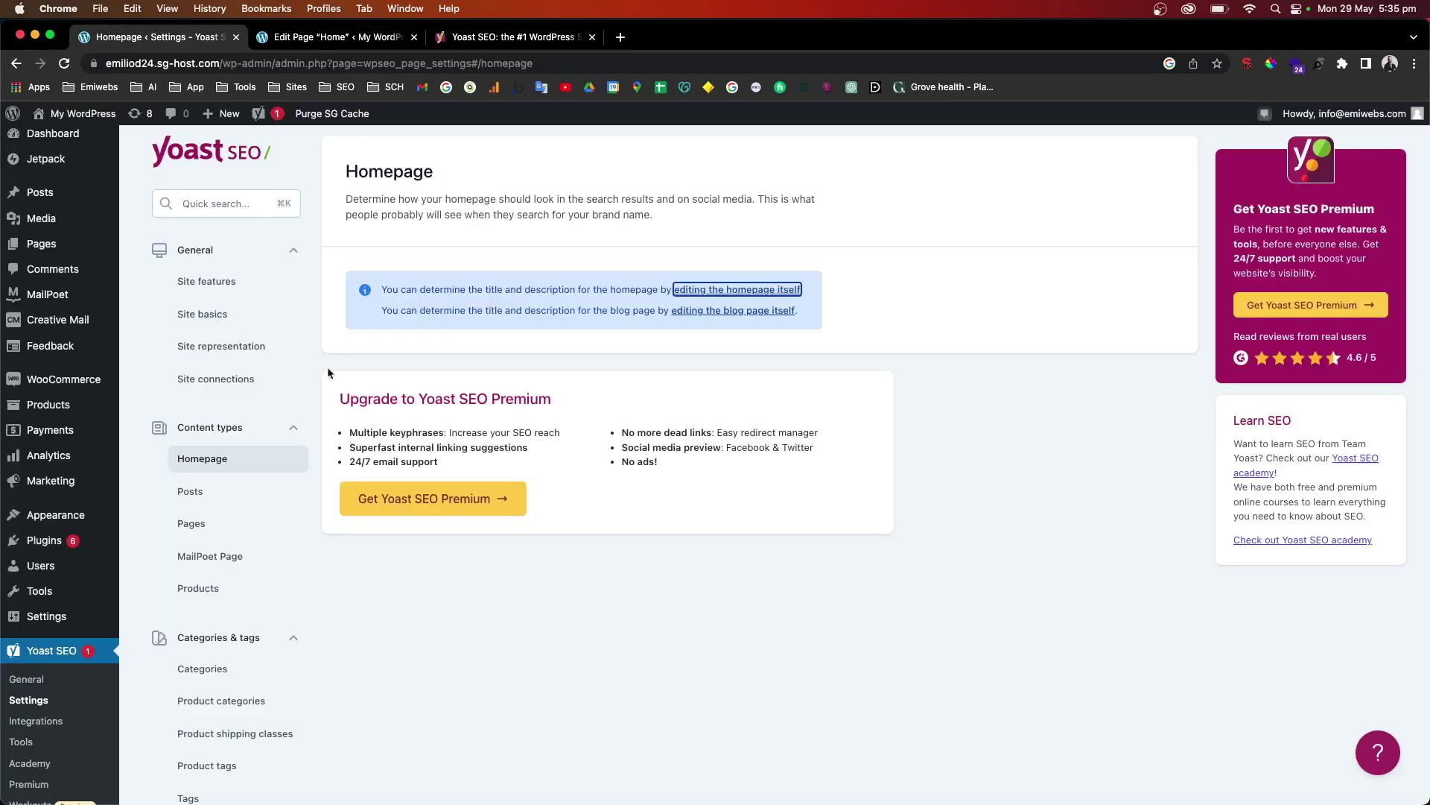
{"action": "left_click", "coordinate": [207, 346]}
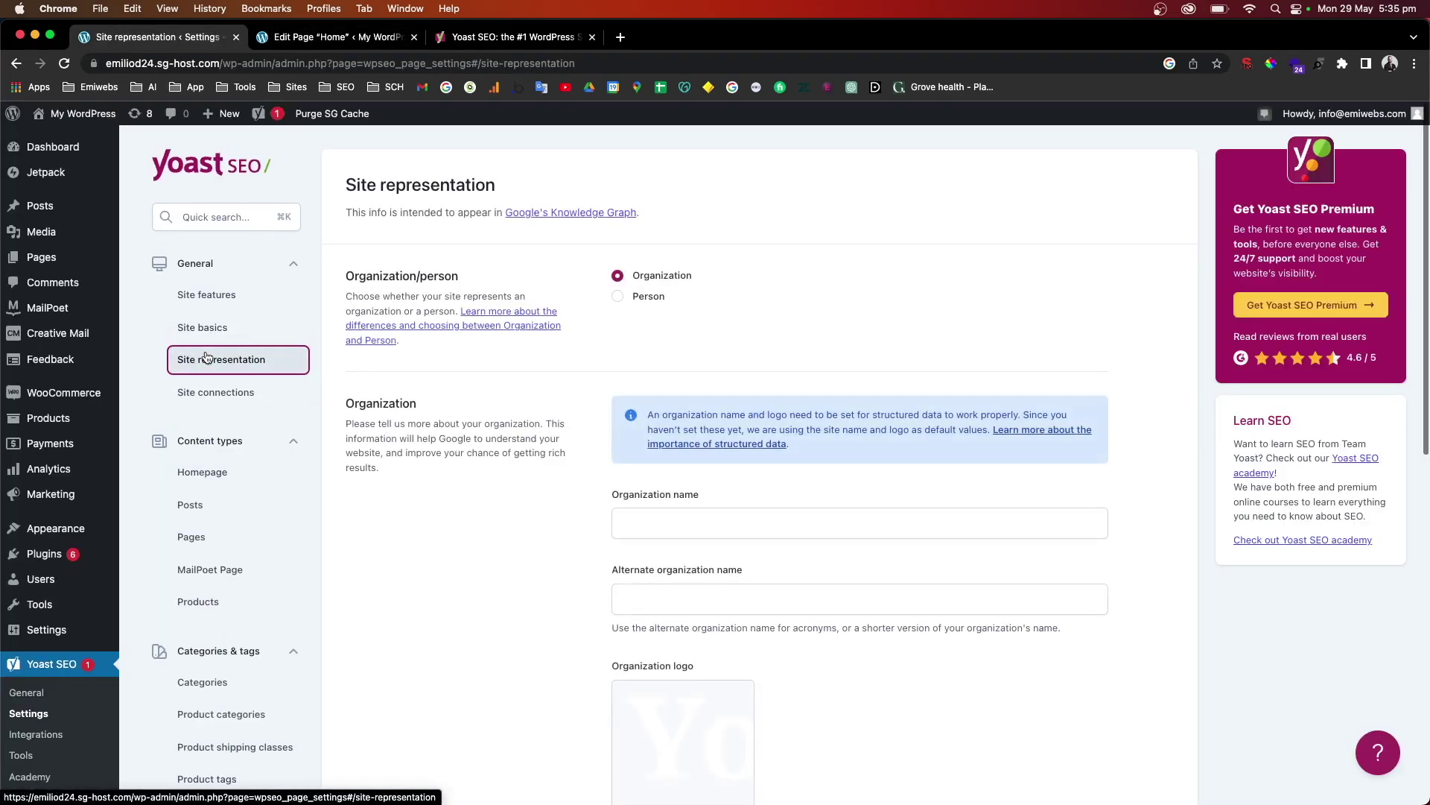
{"action": "left_click", "coordinate": [202, 327]}
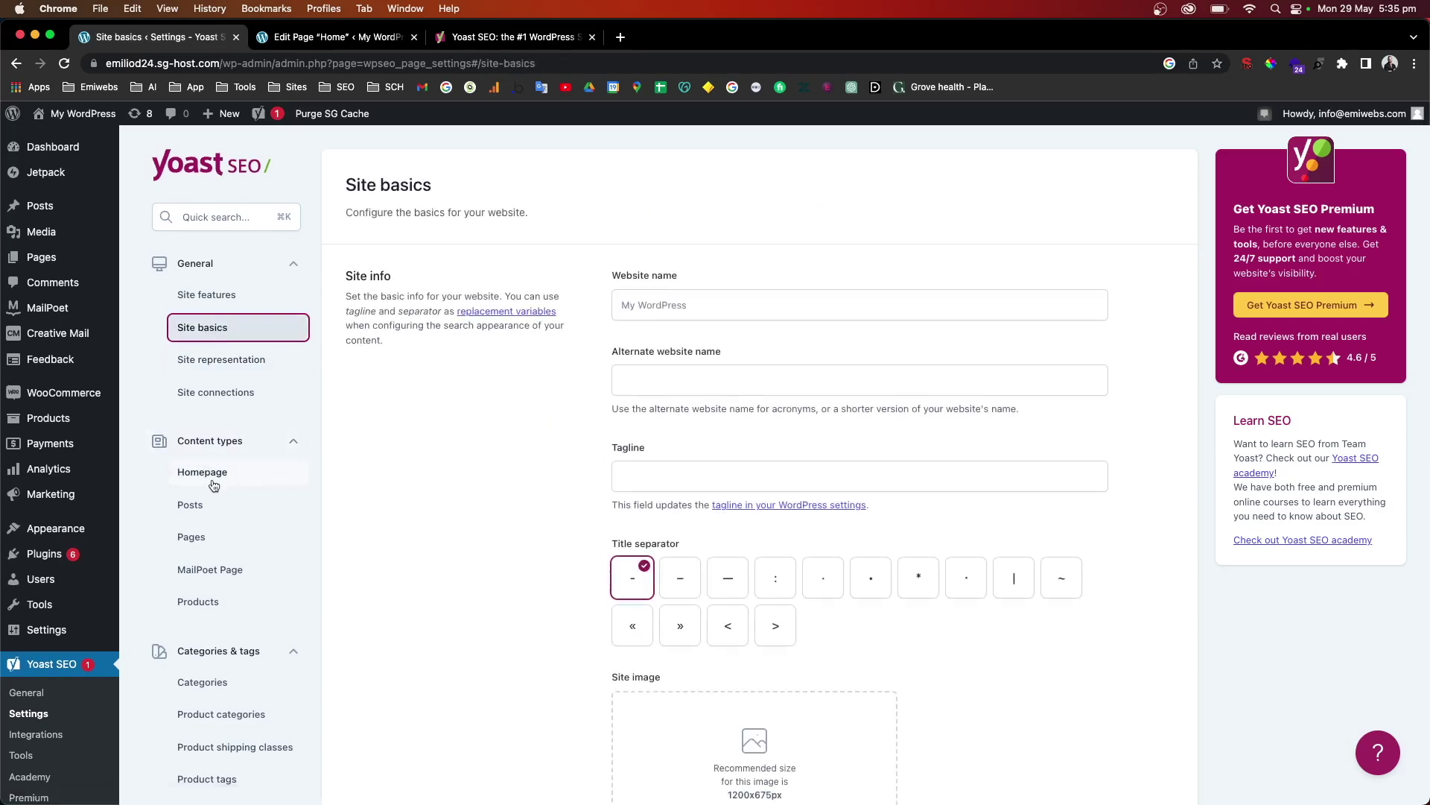
{"action": "left_click", "coordinate": [192, 511]}
{"action": "left_click", "coordinate": [199, 541]}
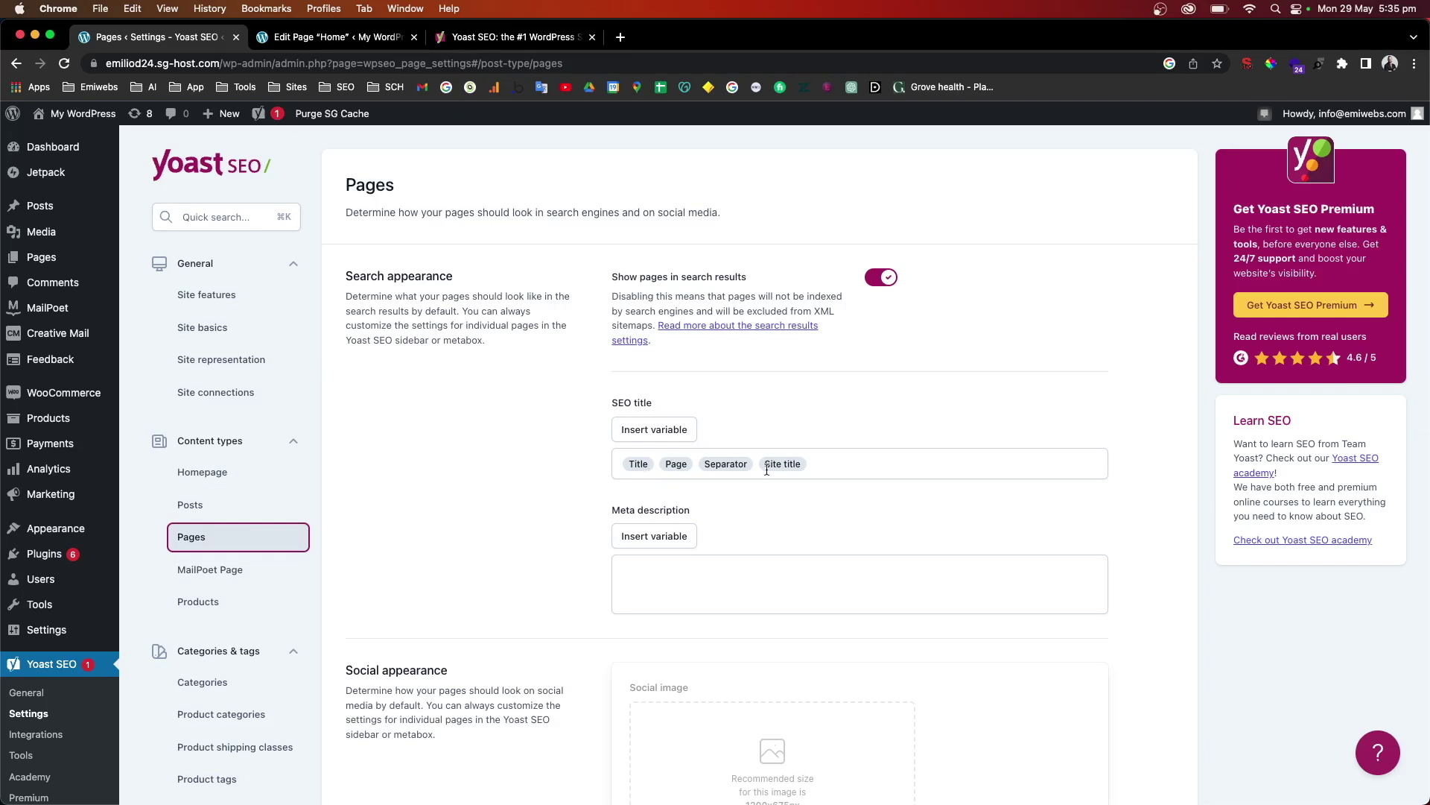
Go back to Site basics and review the title separator, site image and site preferences, including author restrictions and usage tracking.
{"action": "left_click", "coordinate": [191, 331]}
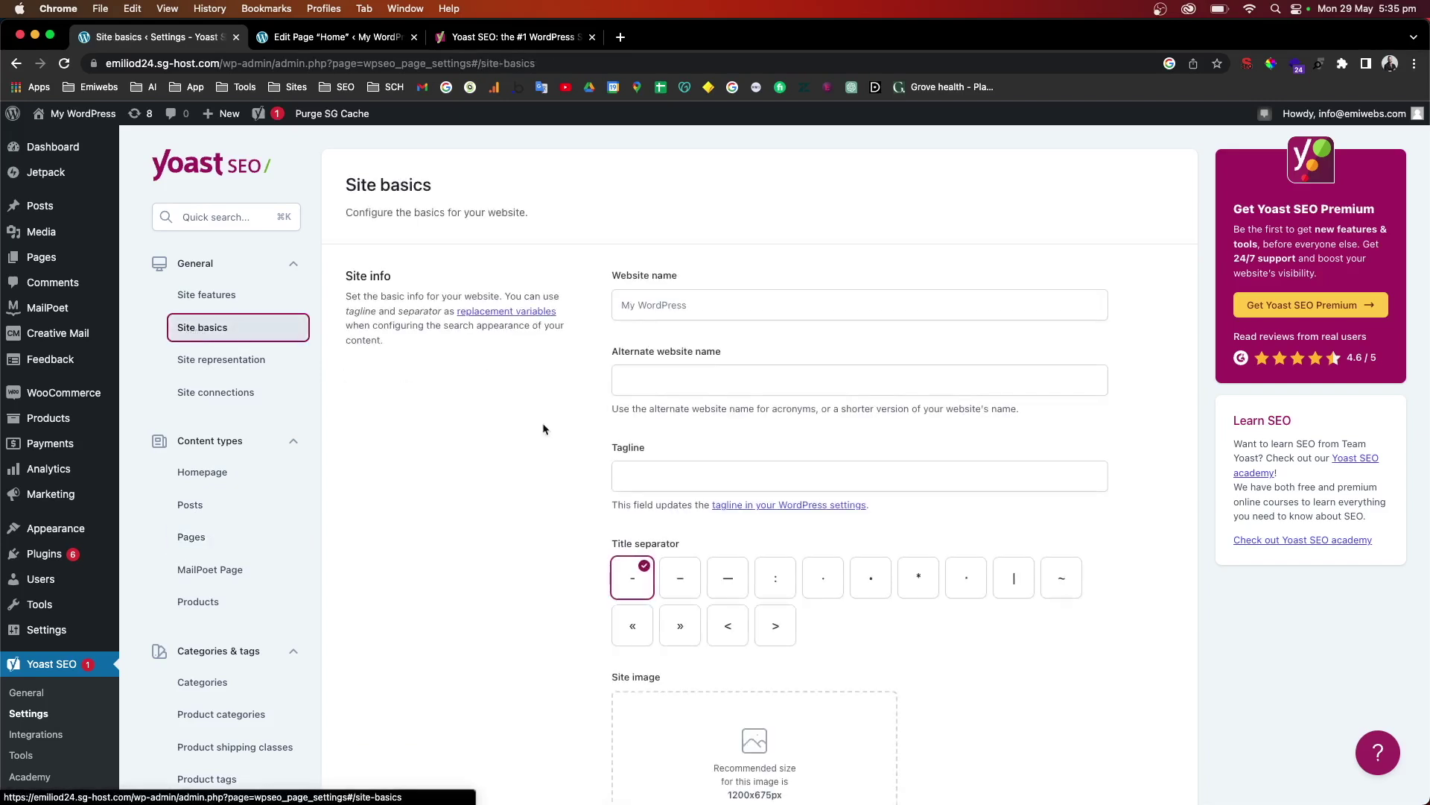
{"action": "scroll", "coordinate": [670, 559], "scroll_direction": "down", "scroll_amount": 3}
{"action": "scroll", "coordinate": [847, 527], "scroll_direction": "down", "scroll_amount": 2}
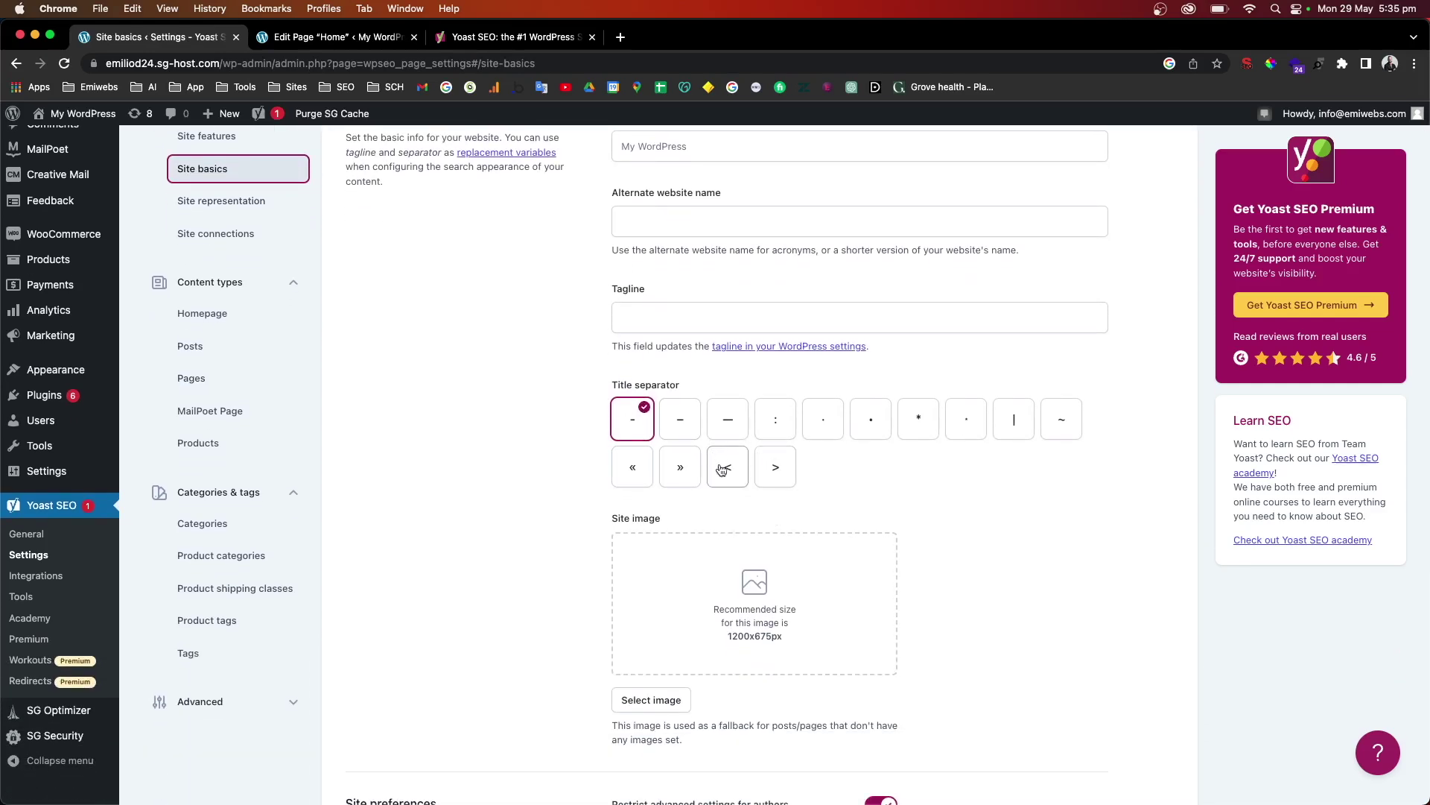
{"action": "scroll", "coordinate": [720, 463], "scroll_direction": "down", "scroll_amount": 5}
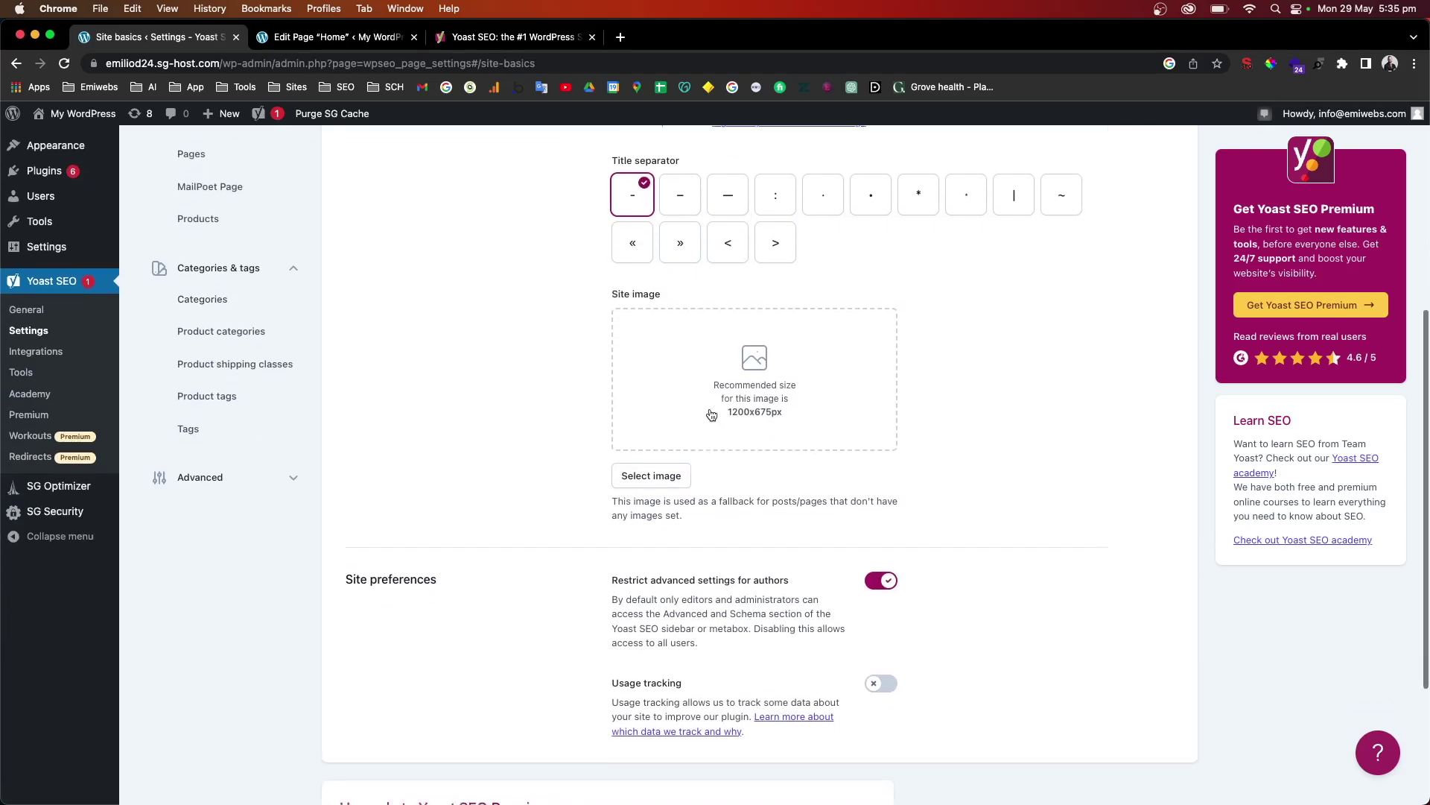
{"action": "scroll", "coordinate": [712, 415], "scroll_direction": "down", "scroll_amount": 5}
{"action": "scroll", "coordinate": [709, 414], "scroll_direction": "up", "scroll_amount": 2}
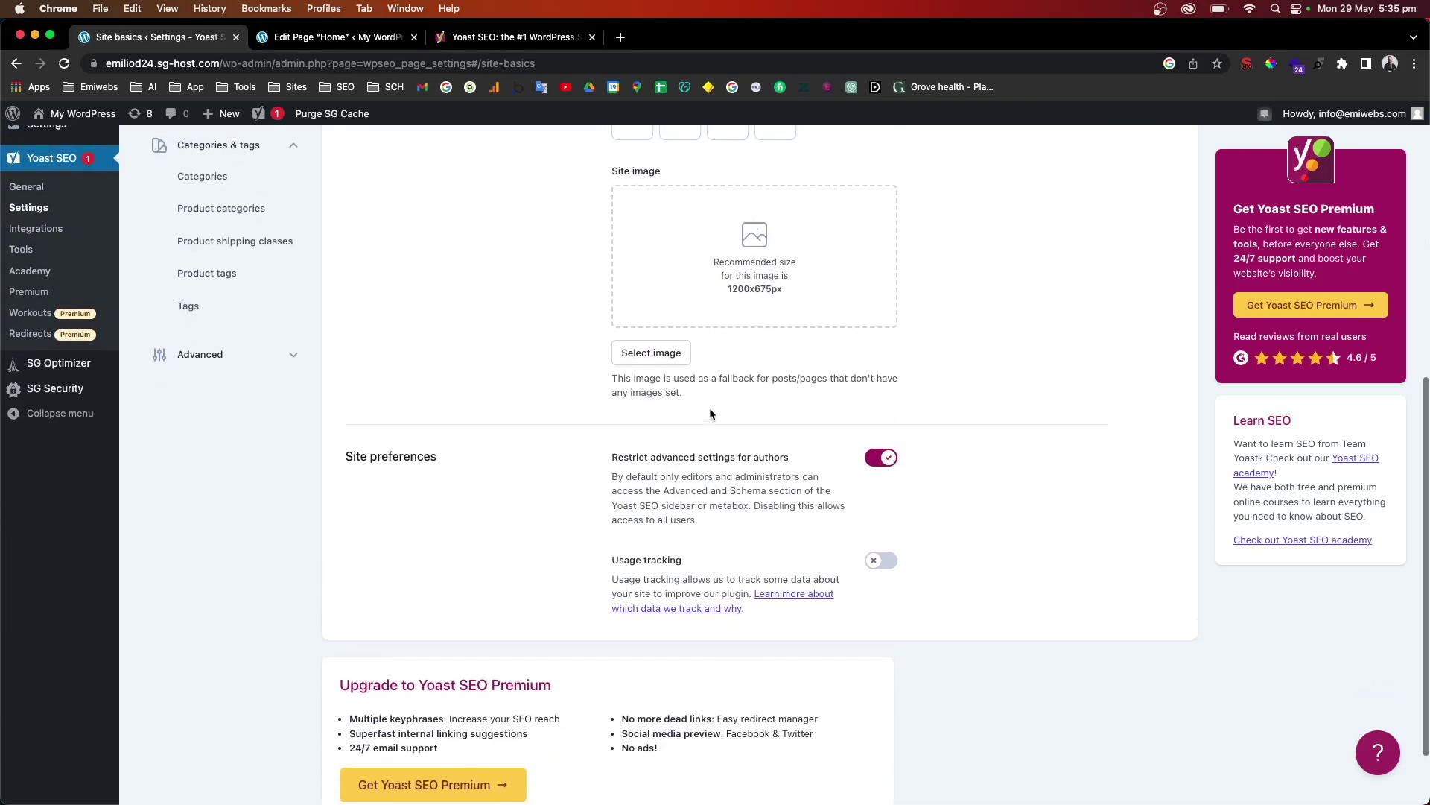
{"action": "scroll", "coordinate": [710, 415], "scroll_direction": "down", "scroll_amount": 1}
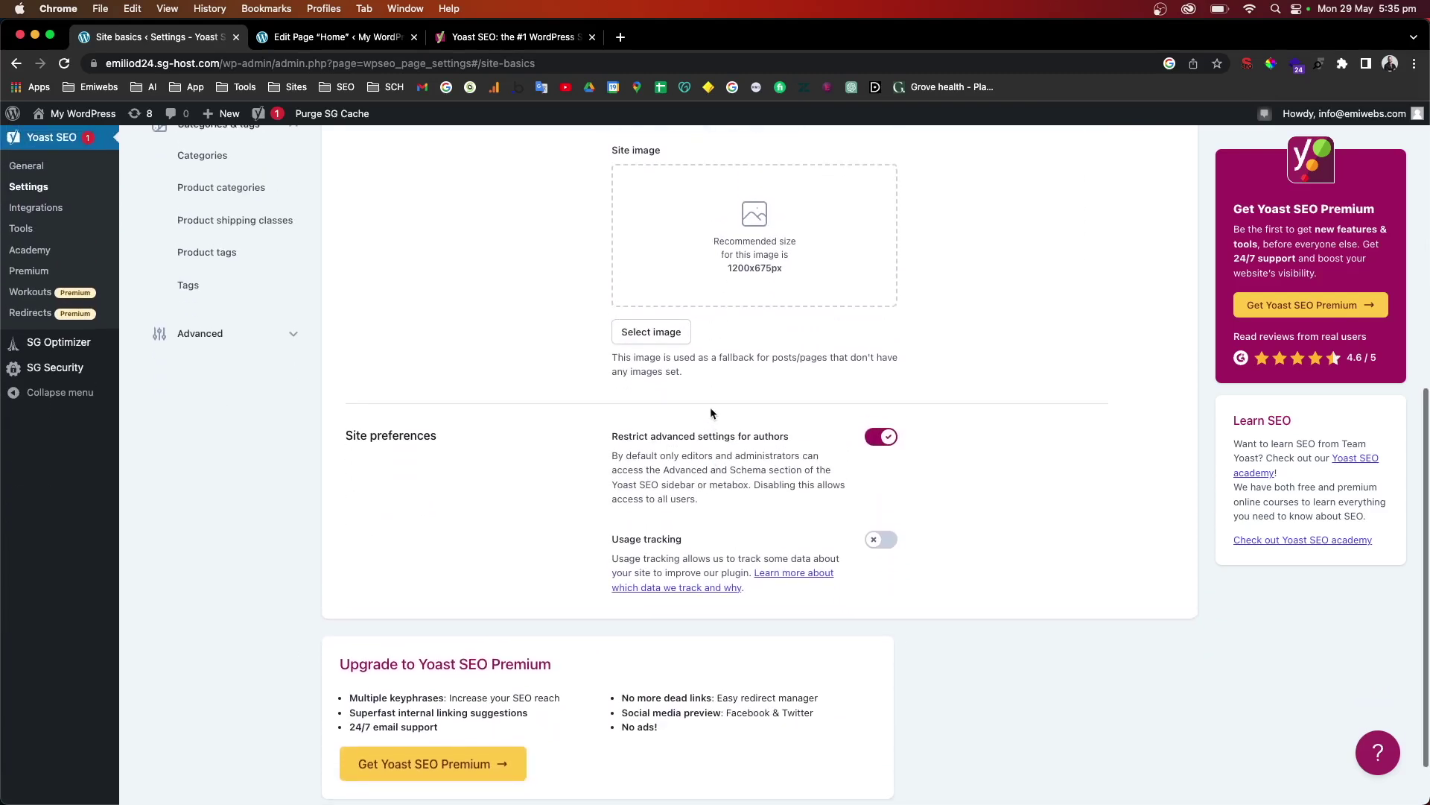
{"action": "left_click_drag", "start_coordinate": [346, 435], "coordinate": [437, 439]}
{"action": "scroll", "coordinate": [437, 444], "scroll_direction": "down", "scroll_amount": 1}
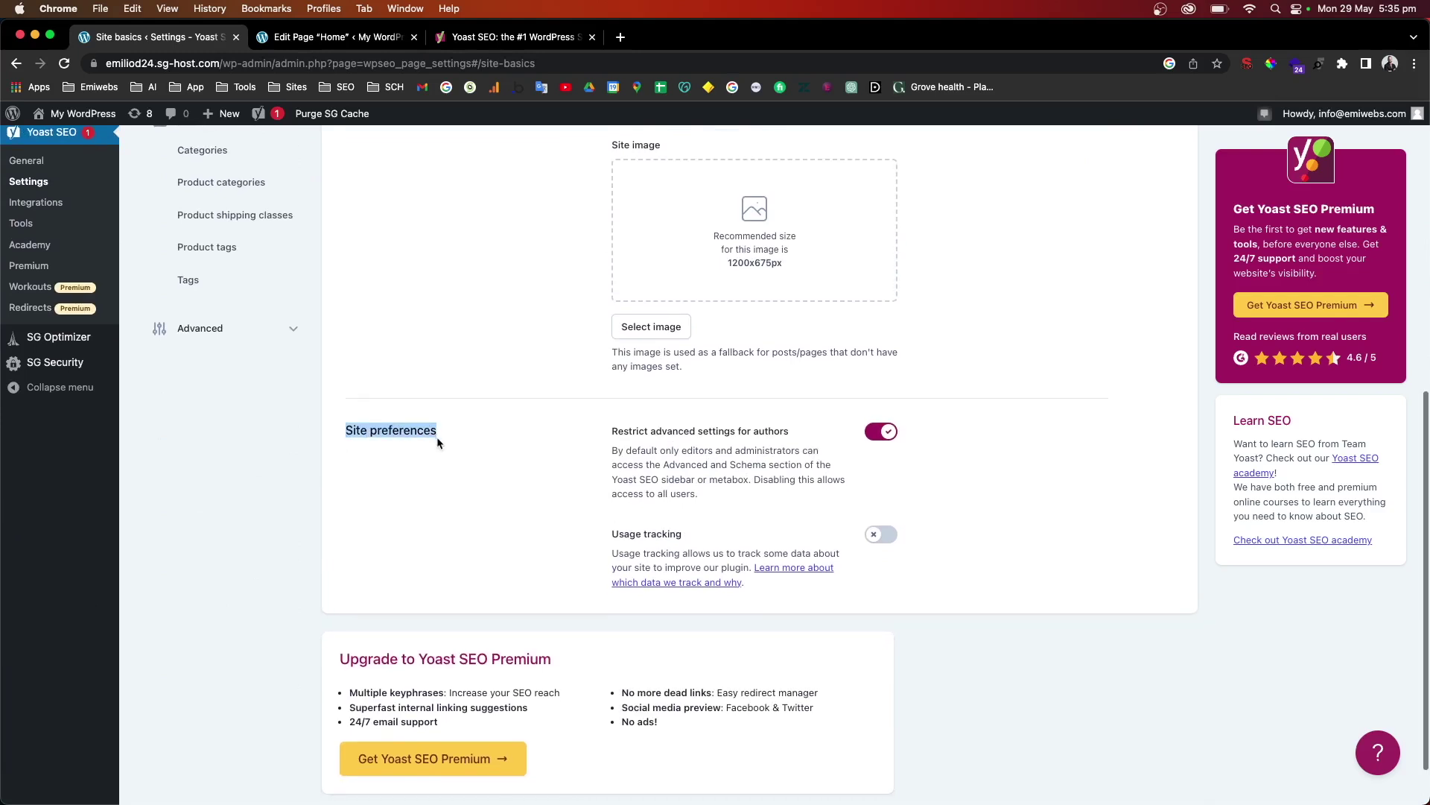
{"action": "scroll", "coordinate": [634, 538], "scroll_direction": "down", "scroll_amount": 1}
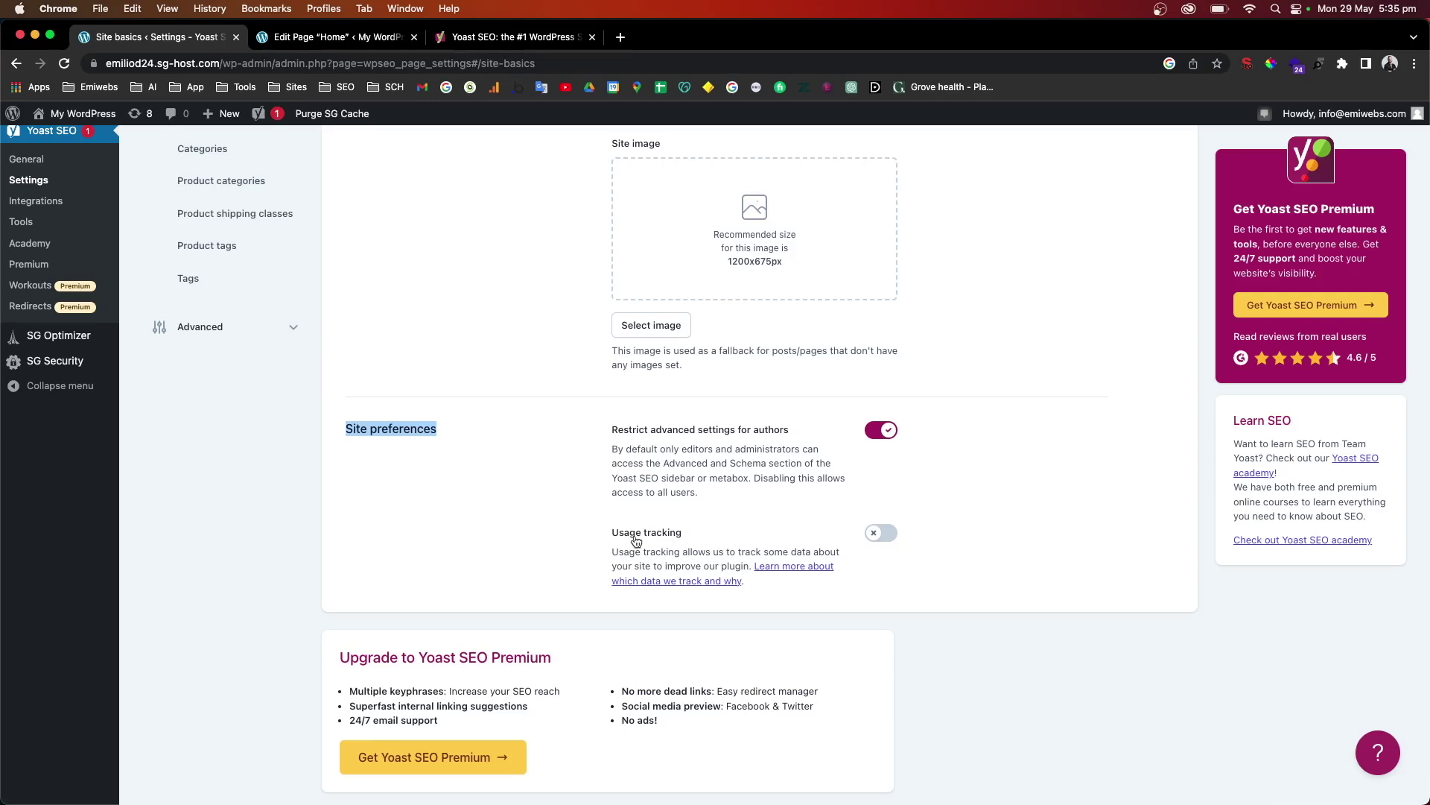
{"action": "scroll", "coordinate": [634, 538], "scroll_direction": "down", "scroll_amount": 3}
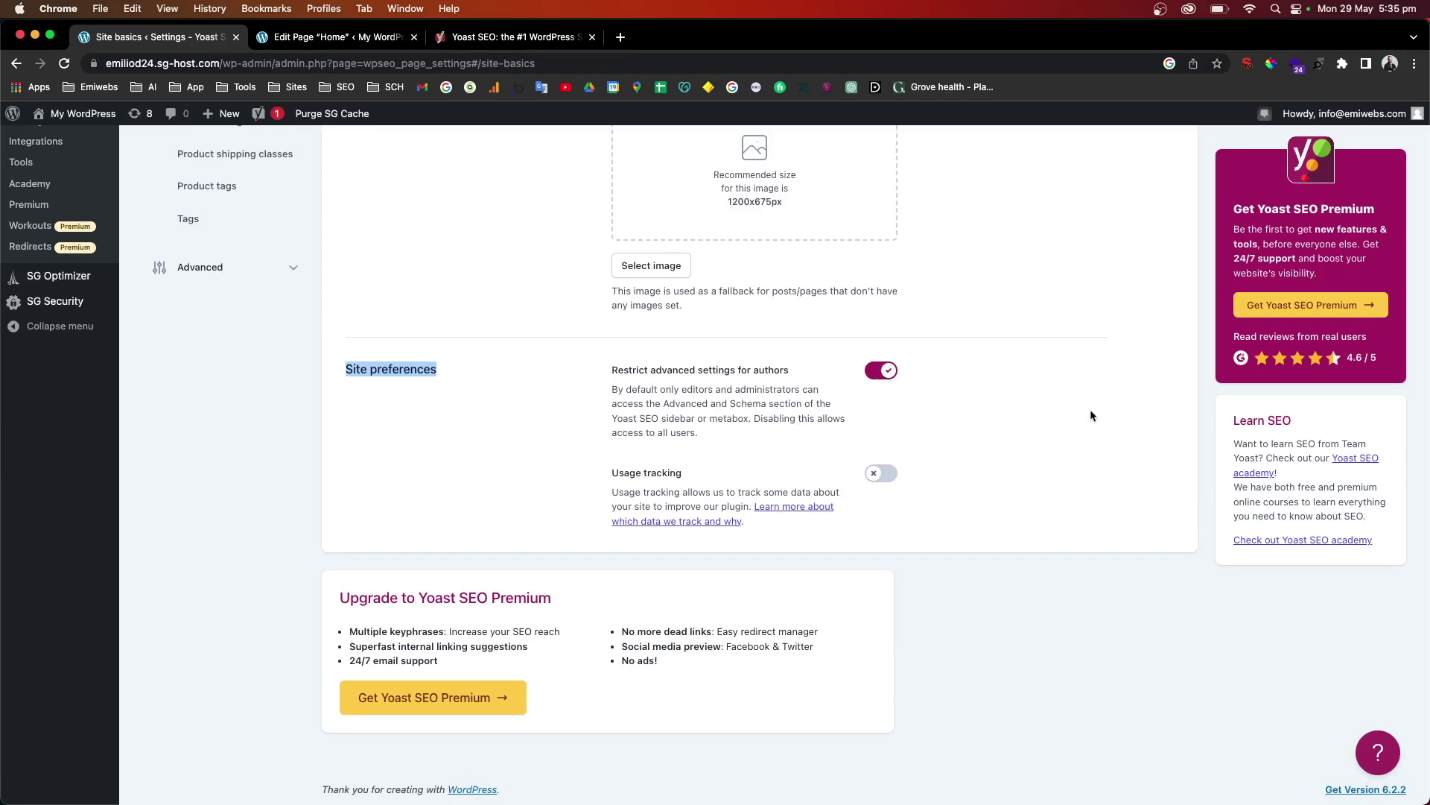
Open the Site representation settings and review the organization or person choice, organization name and logo, and other profiles.
{"action": "scroll", "coordinate": [444, 358], "scroll_direction": "up", "scroll_amount": 10}
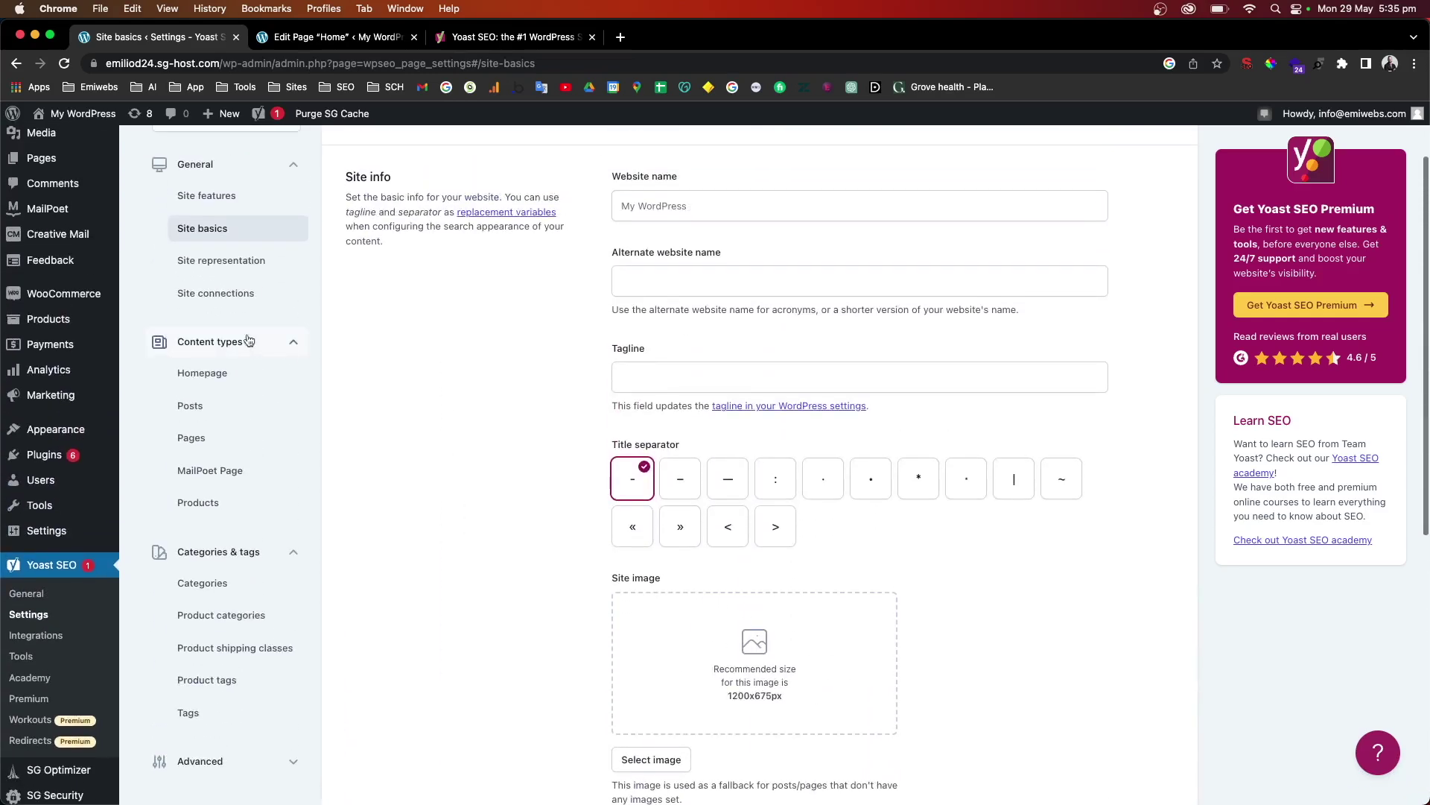
{"action": "left_click", "coordinate": [223, 265]}
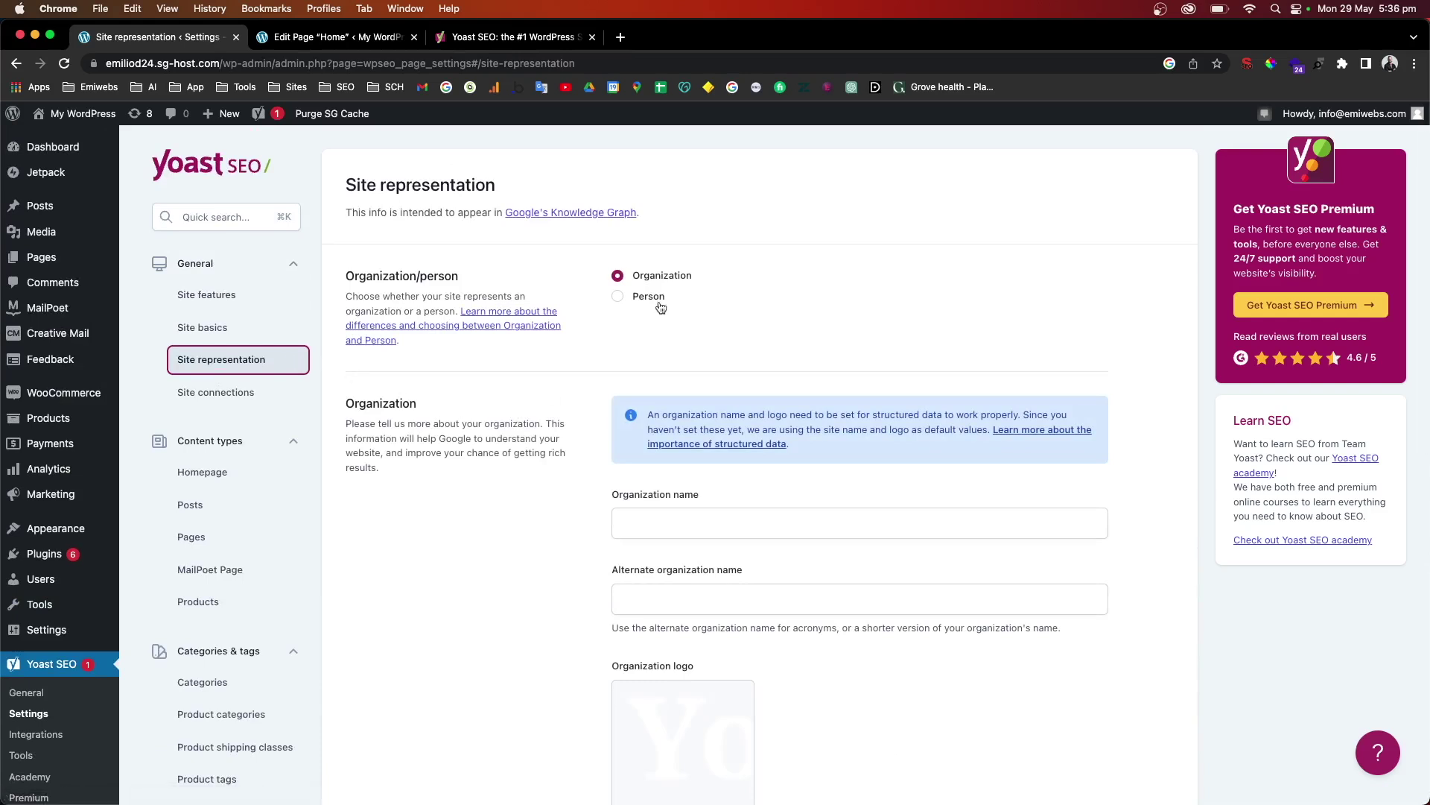
{"action": "scroll", "coordinate": [642, 531], "scroll_direction": "down", "scroll_amount": 1}
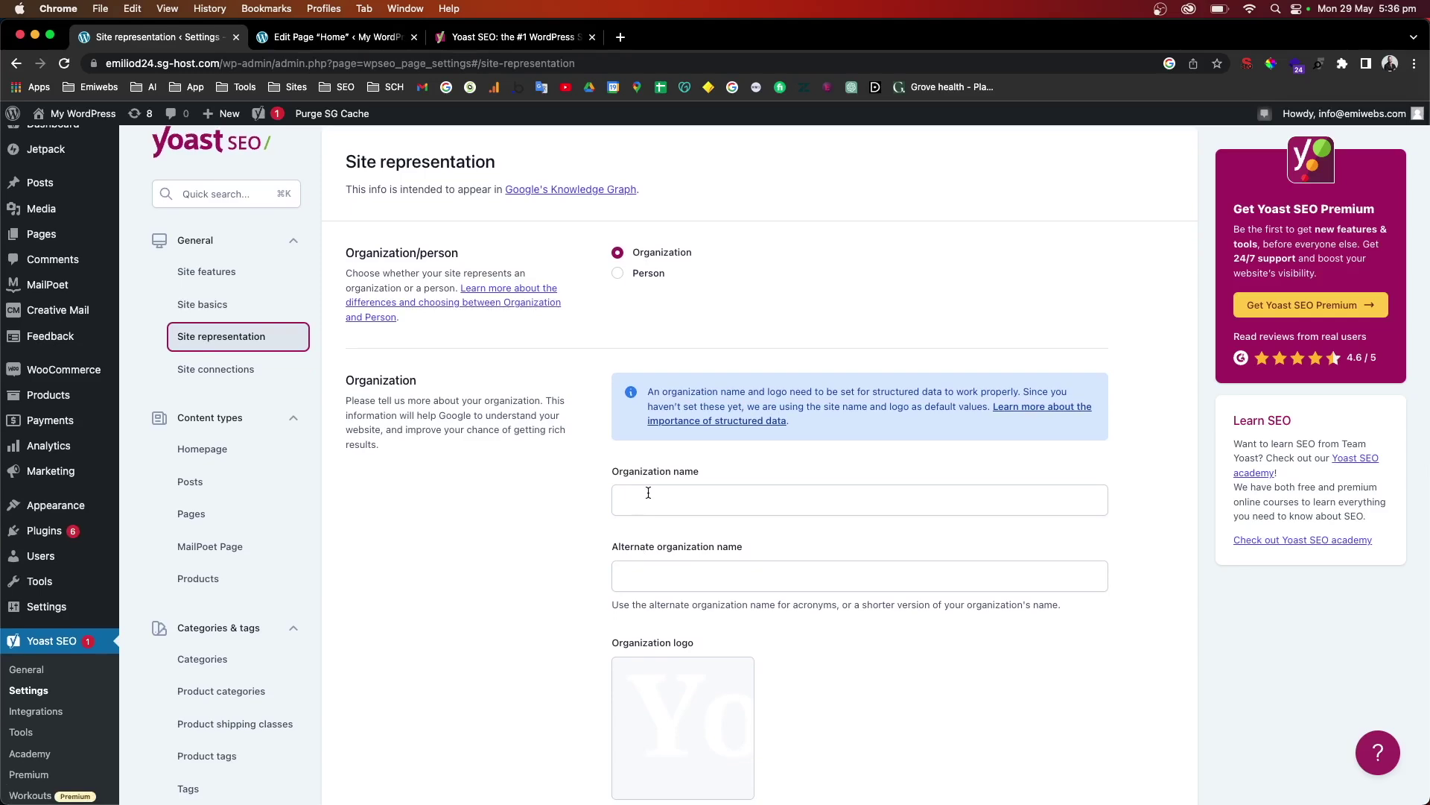
{"action": "scroll", "coordinate": [649, 494], "scroll_direction": "down", "scroll_amount": 5}
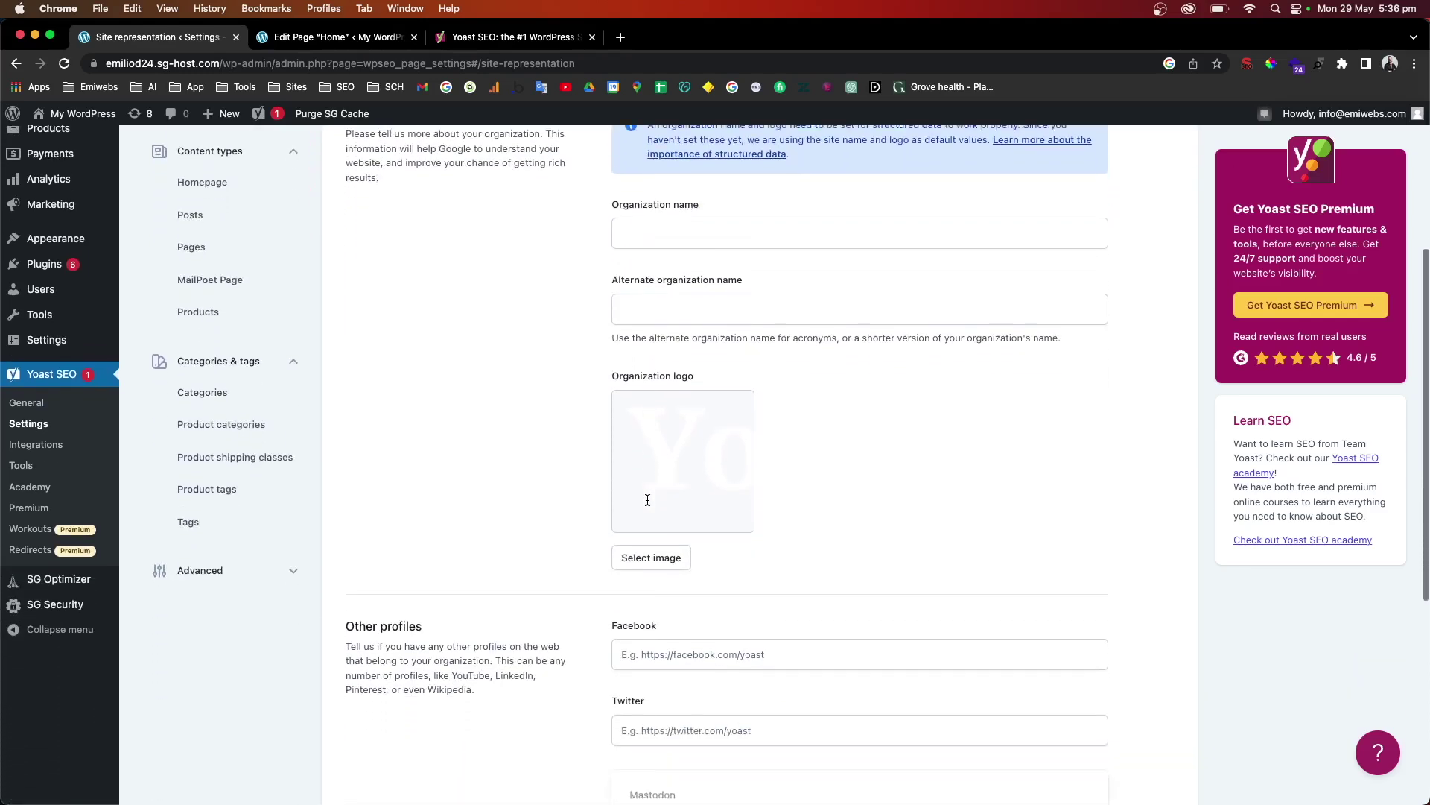
{"action": "scroll", "coordinate": [626, 501], "scroll_direction": "down", "scroll_amount": 6}
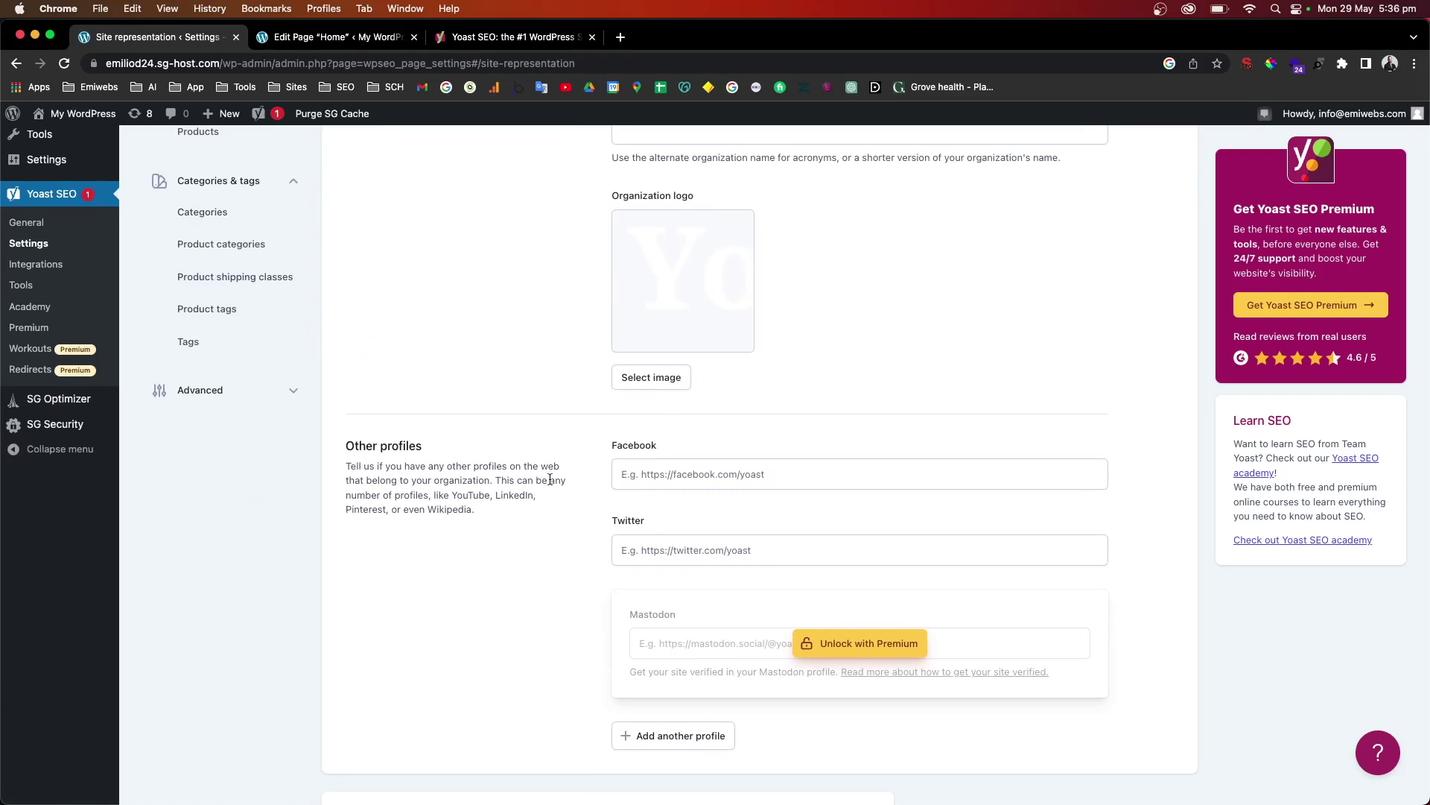
{"action": "scroll", "coordinate": [607, 462], "scroll_direction": "up", "scroll_amount": 2}
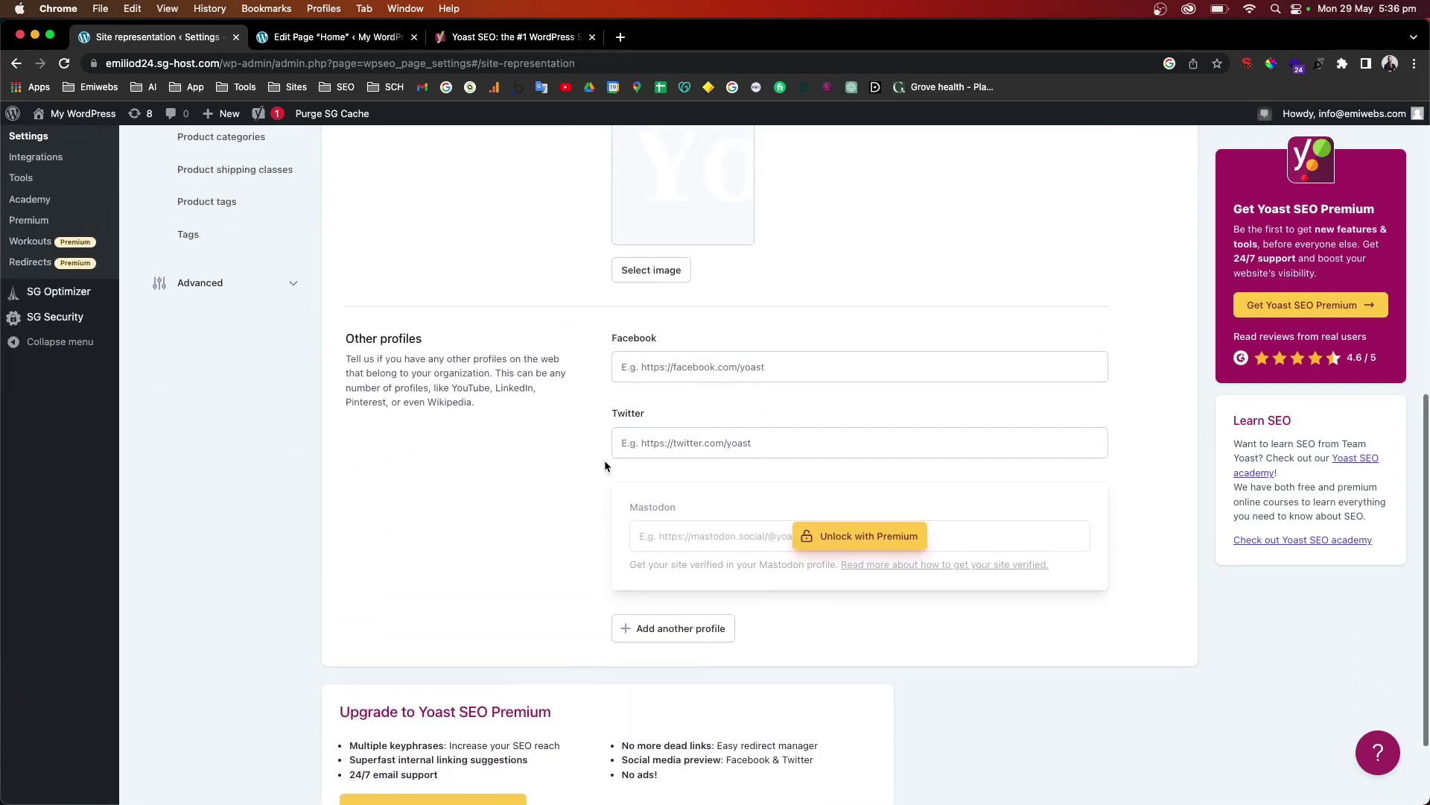
{"action": "scroll", "coordinate": [605, 461], "scroll_direction": "up", "scroll_amount": 7}
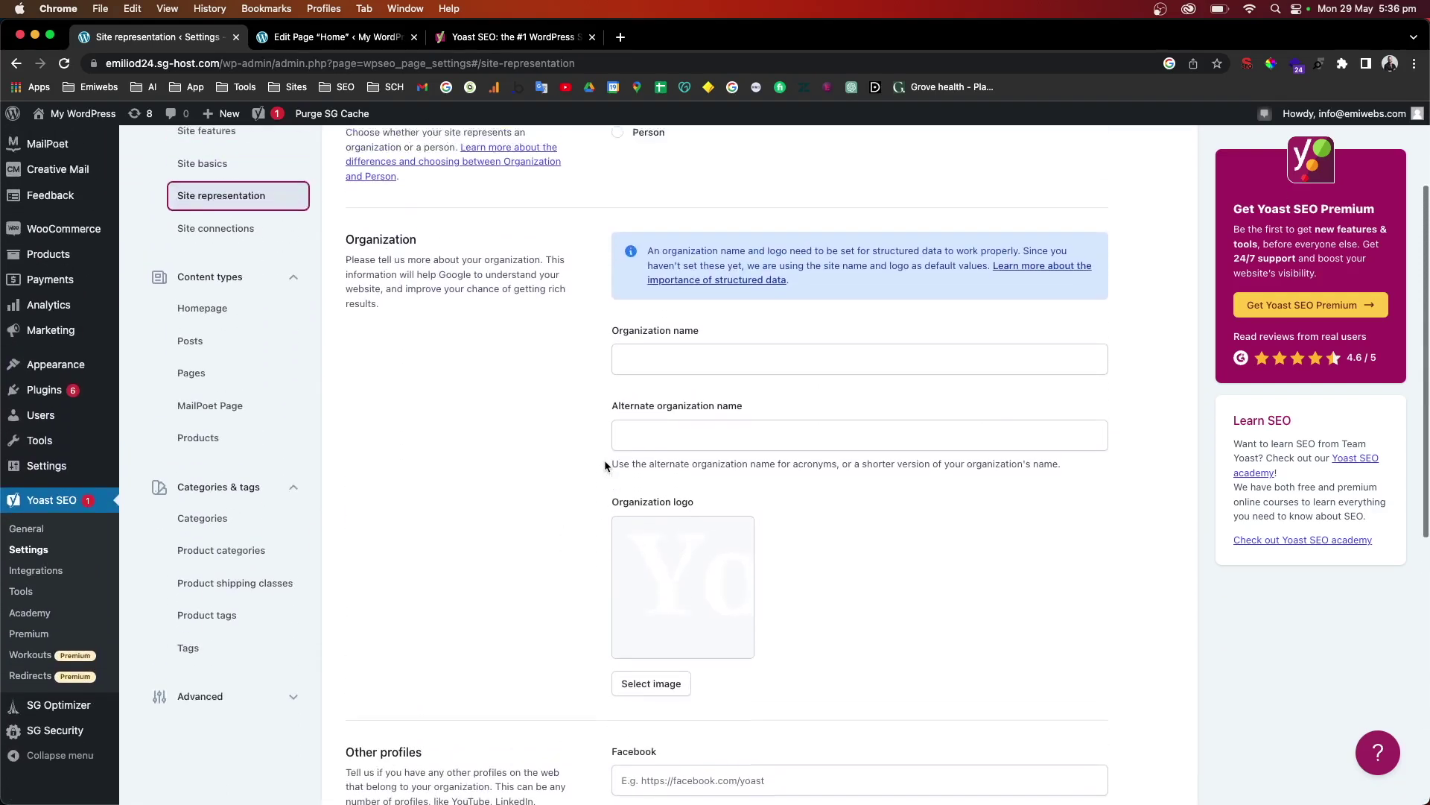
{"action": "scroll", "coordinate": [605, 459], "scroll_direction": "up", "scroll_amount": 2}
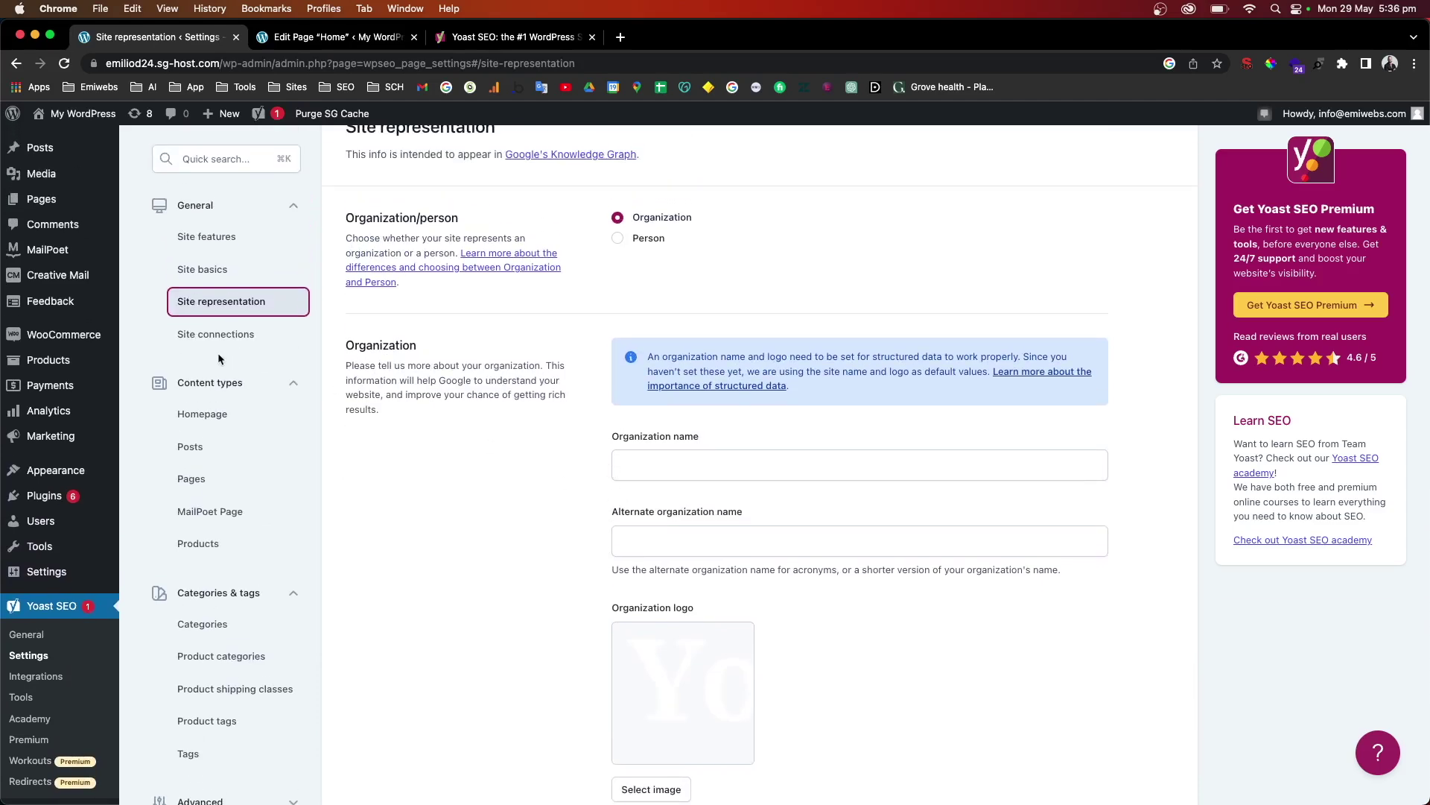
Review the verification code fields in Site connections and open the Homepage content type settings.
{"action": "left_click", "coordinate": [216, 334]}
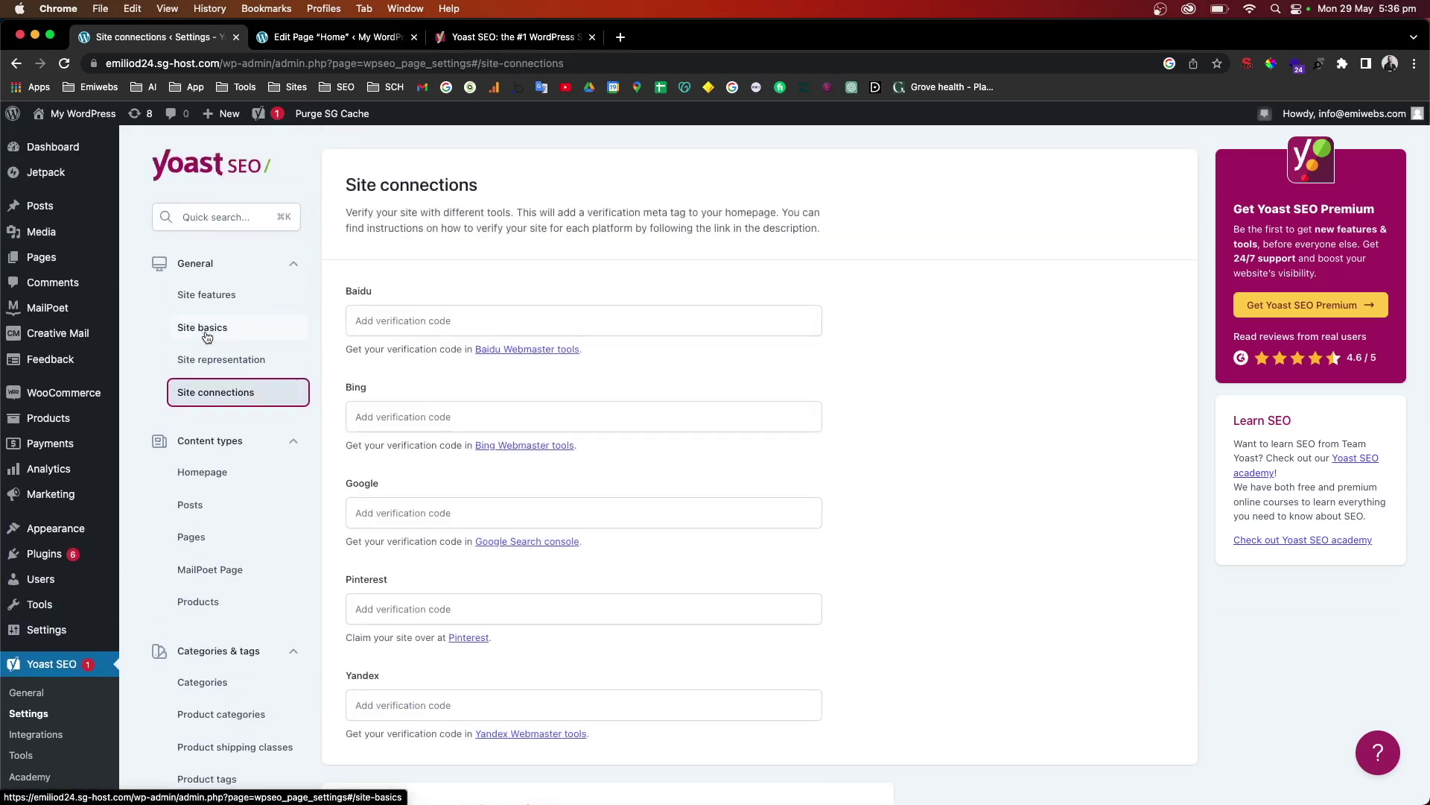
{"action": "scroll", "coordinate": [495, 479], "scroll_direction": "down", "scroll_amount": 3}
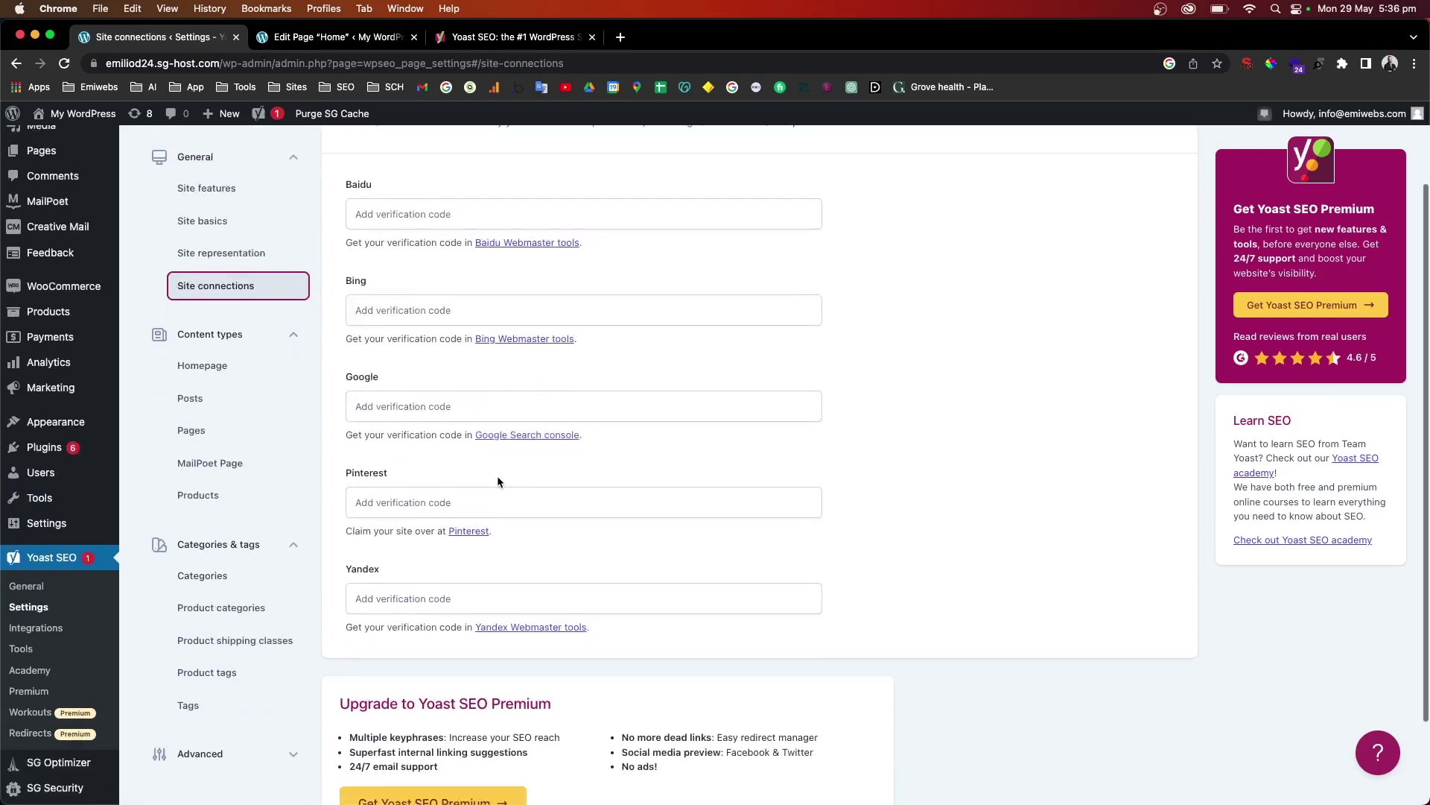
{"action": "left_click", "coordinate": [192, 350]}
{"action": "left_click", "coordinate": [192, 350]}
{"action": "left_click", "coordinate": [205, 374]}
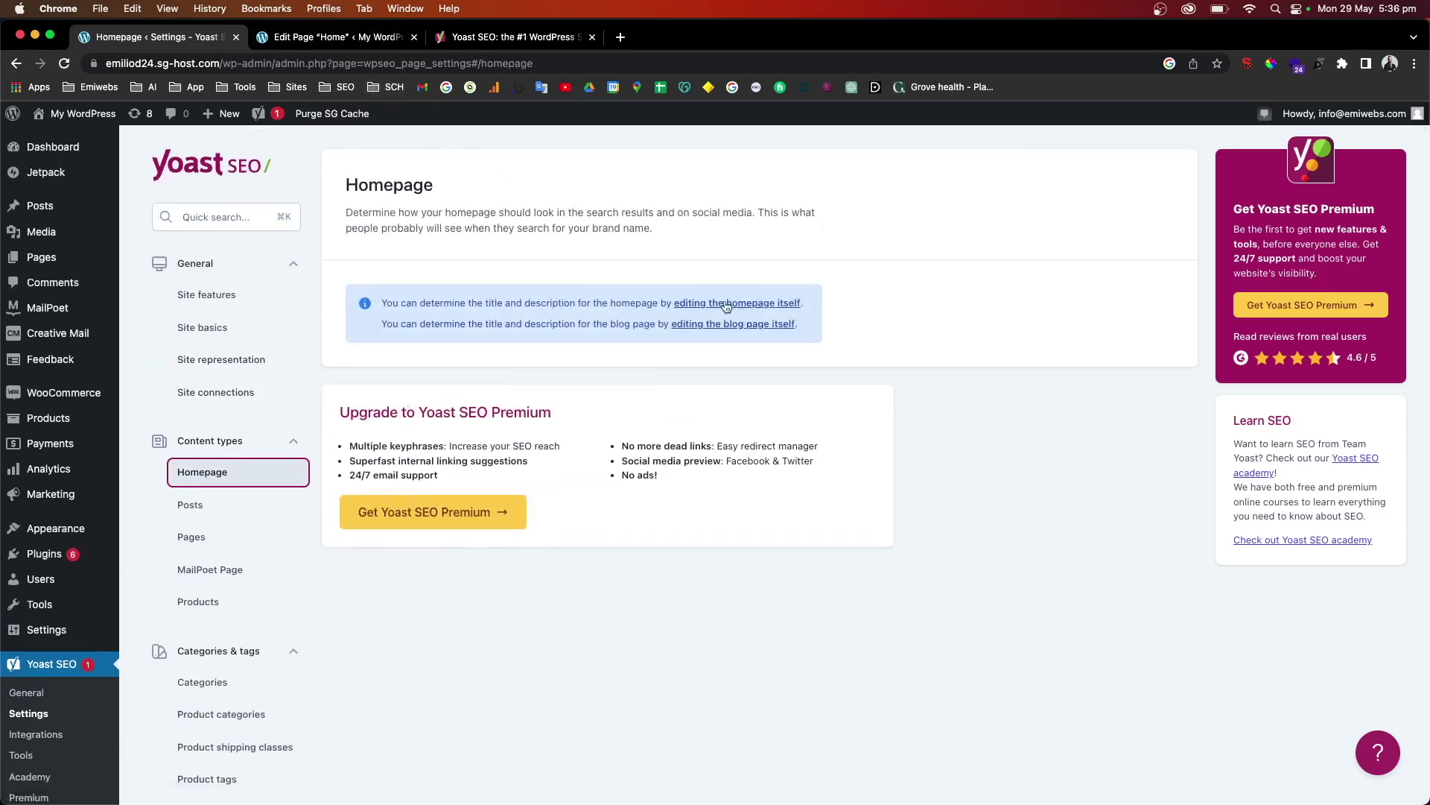
Switch to the open Home page editor and set its Yoast SEO focus keyphrase to "Yoga lessons".
{"action": "left_click", "coordinate": [330, 38]}
{"action": "scroll", "coordinate": [125, 239], "scroll_direction": "up", "scroll_amount": 3}
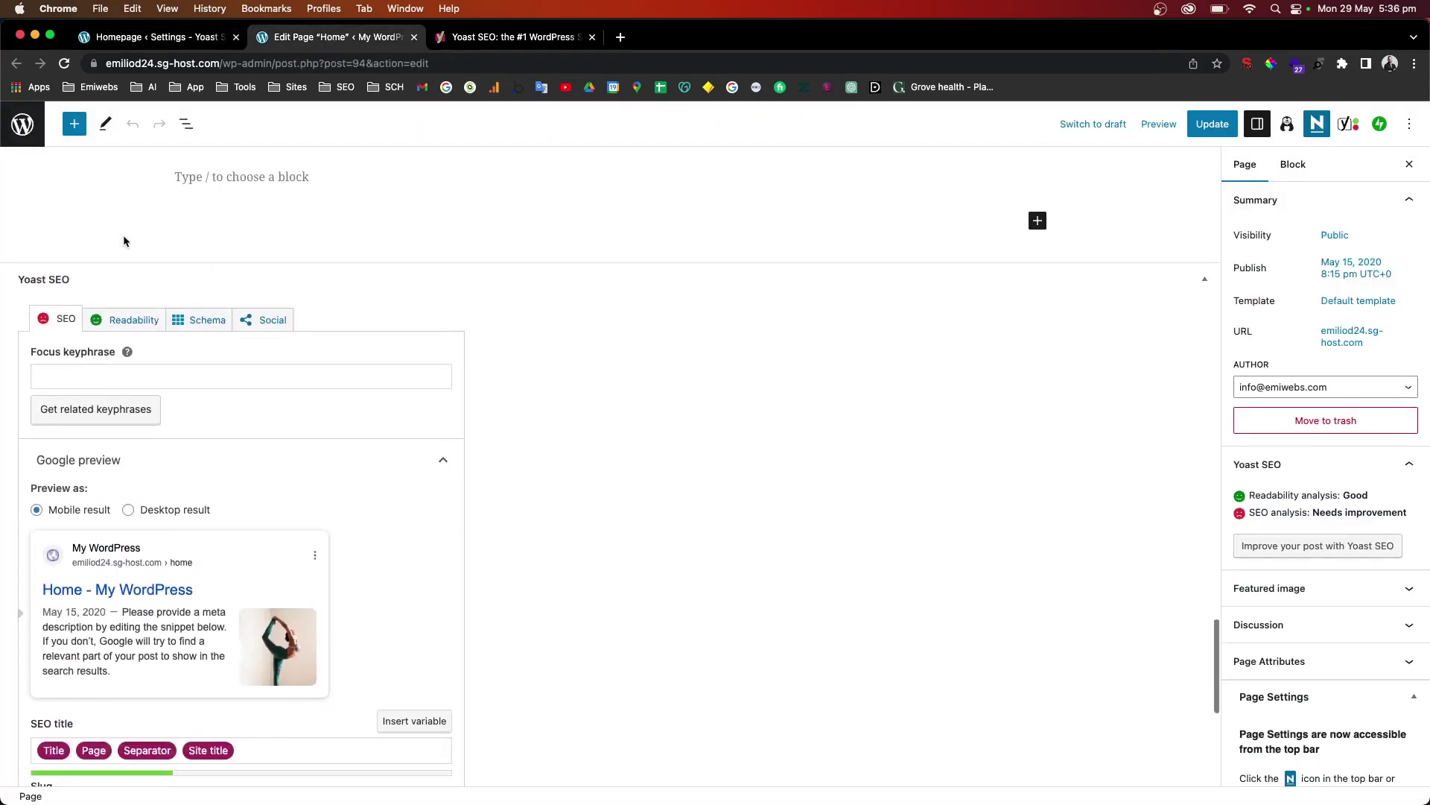
{"action": "scroll", "coordinate": [125, 241], "scroll_direction": "down", "scroll_amount": 2}
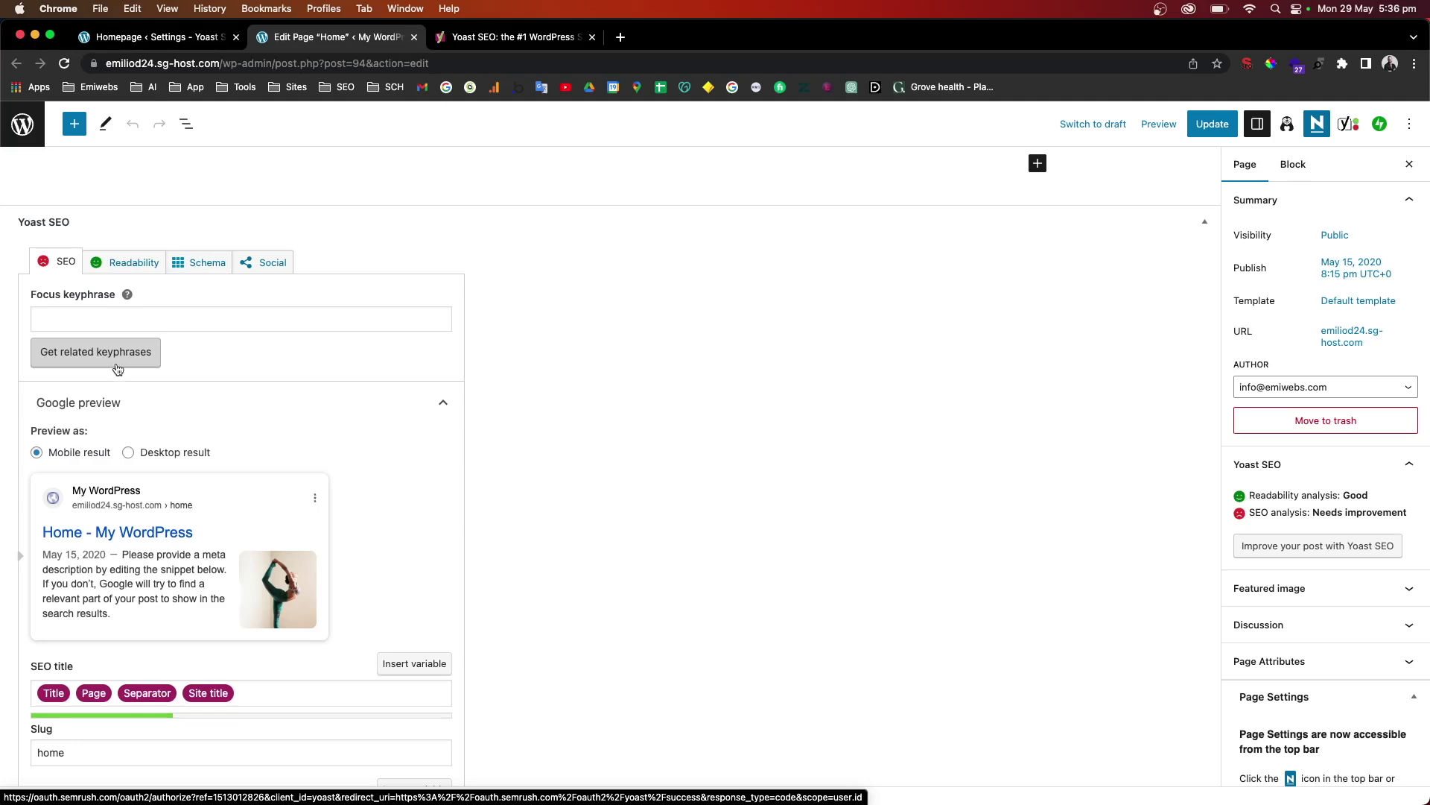
{"action": "left_click", "coordinate": [56, 318]}
{"action": "type", "text": "Y"}
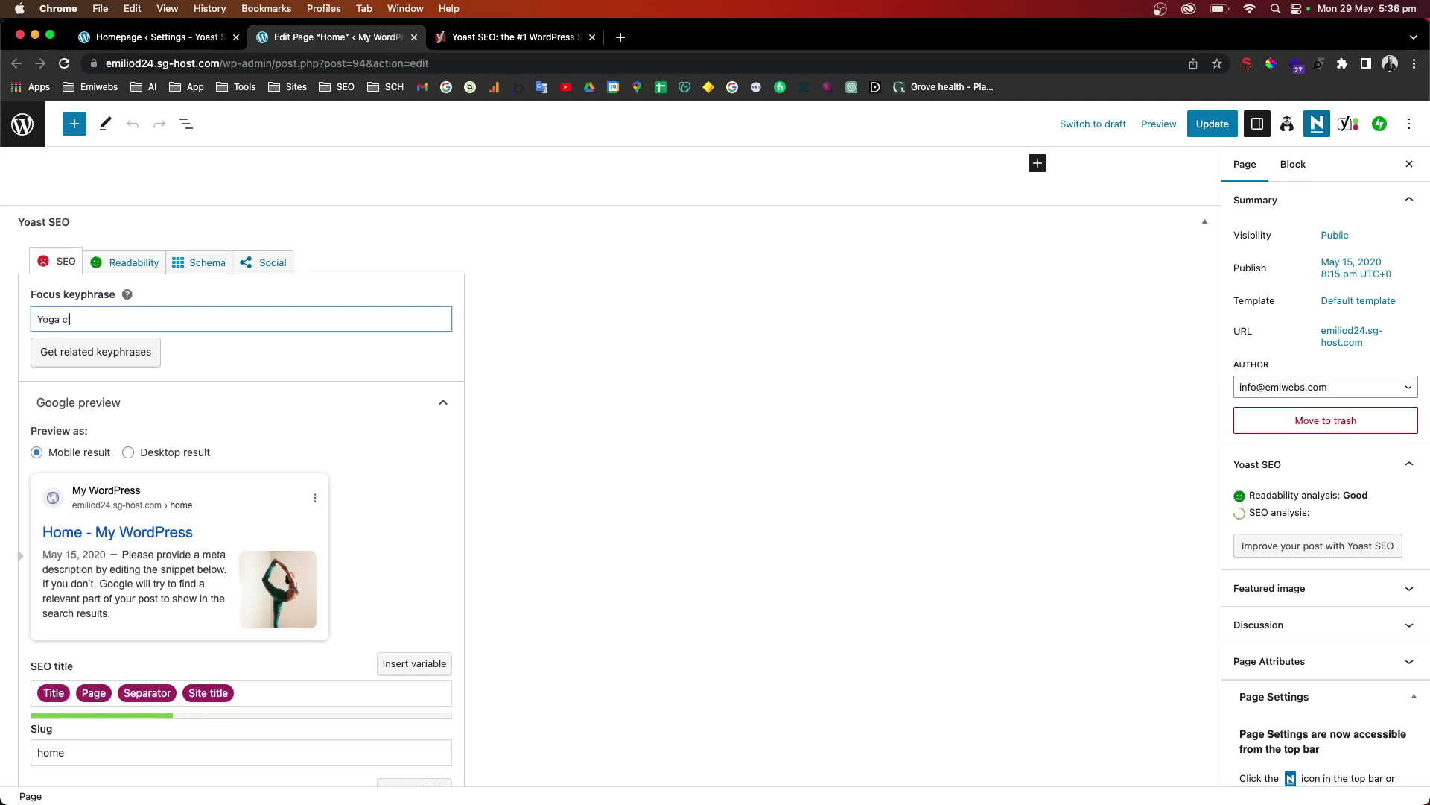
{"action": "type", "text": "oga lessons"}
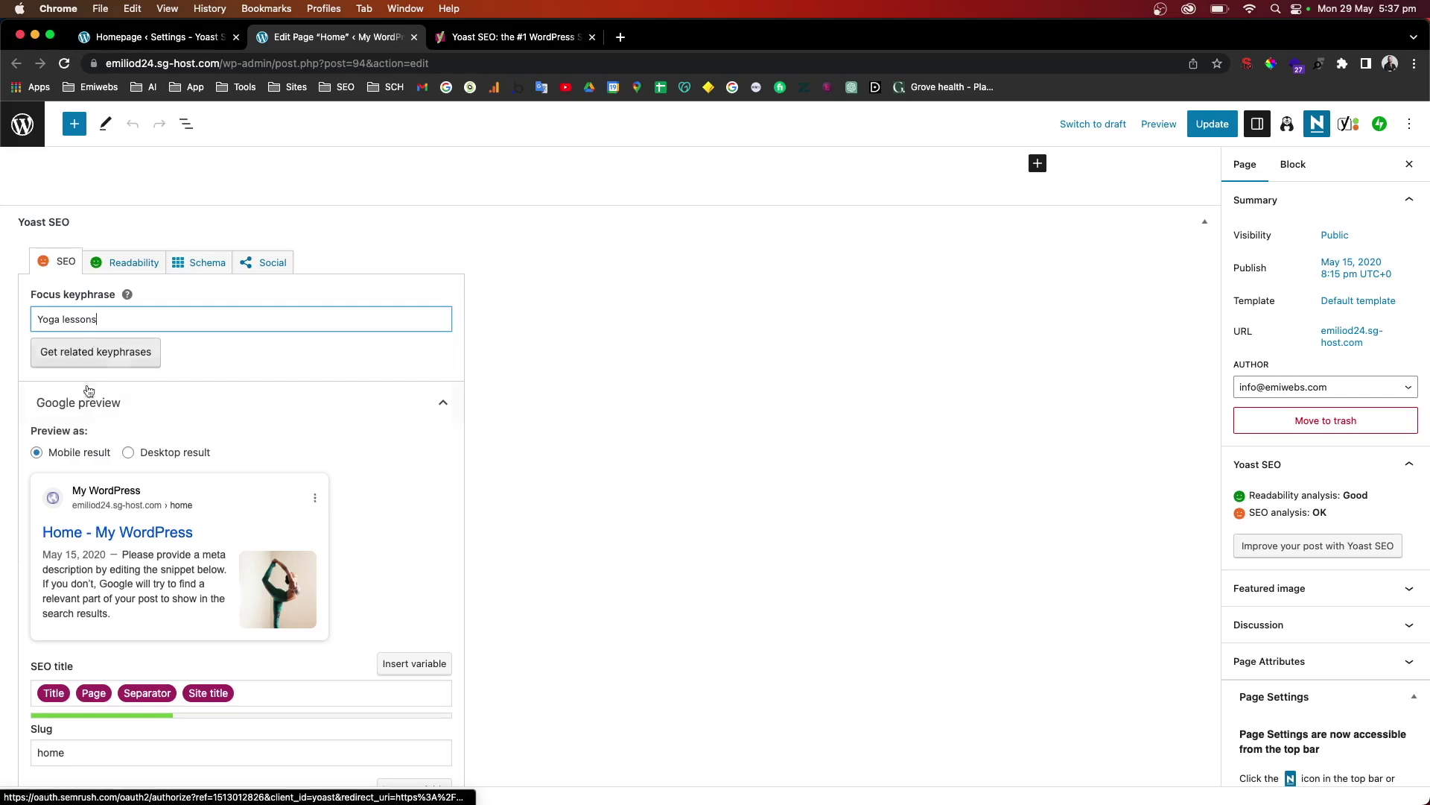
Replace the Title variable in the home page's SEO title with the text "Yoga lessons", keeping the Page, Separator and Site title variables.
{"action": "scroll", "coordinate": [82, 402], "scroll_direction": "down", "scroll_amount": 1}
{"action": "scroll", "coordinate": [67, 483], "scroll_direction": "down", "scroll_amount": 3}
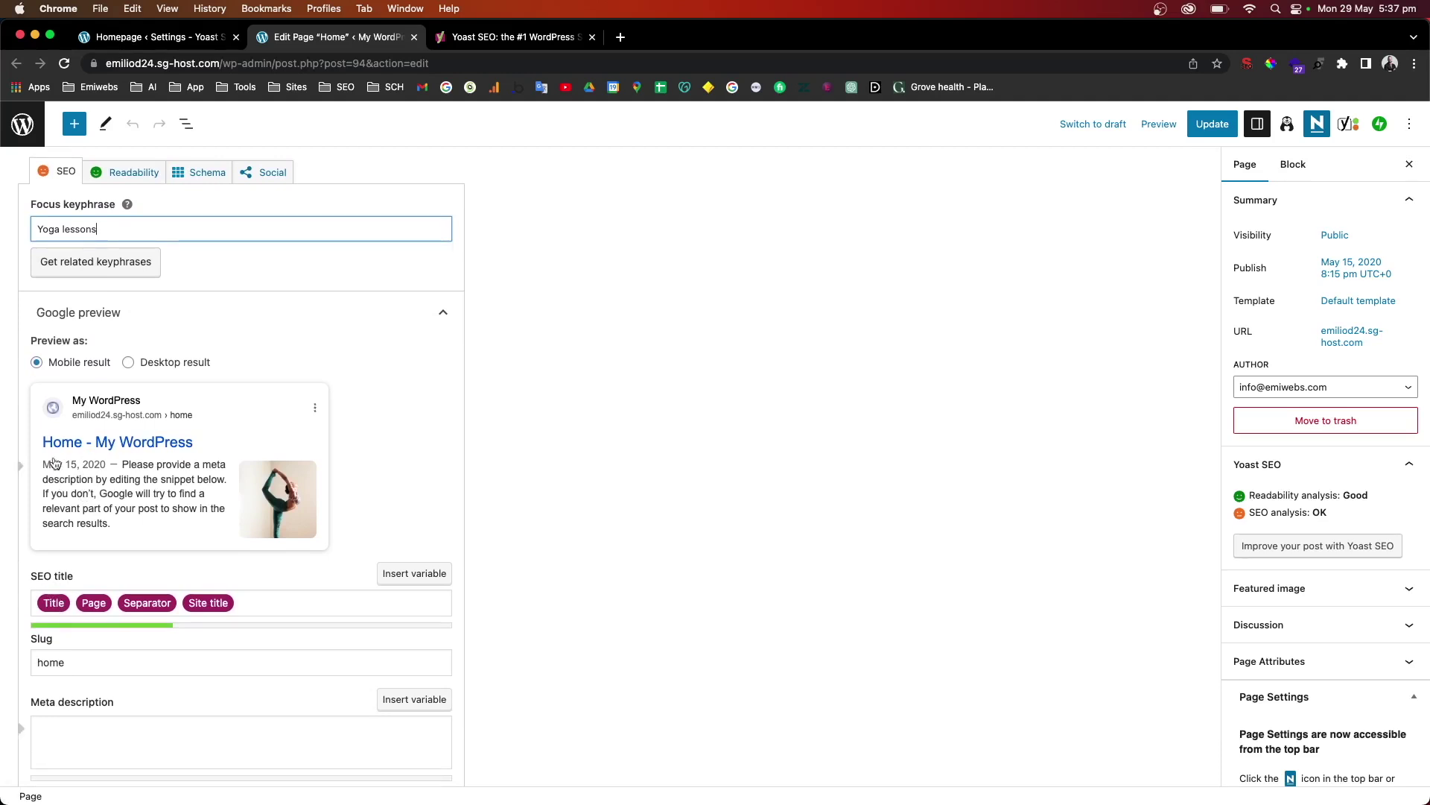
{"action": "left_click", "coordinate": [261, 607]}
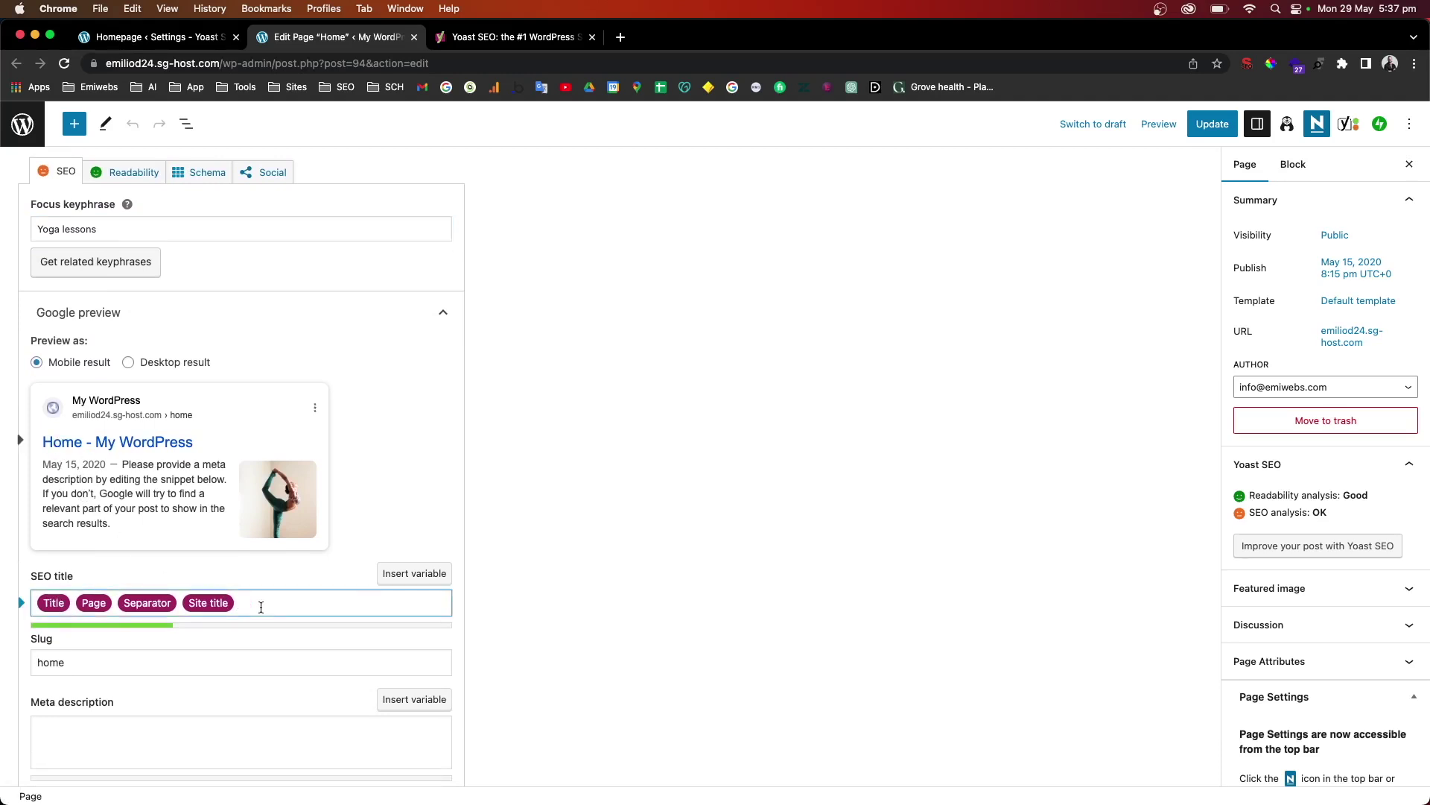
{"action": "key", "text": "shift+Left"}
{"action": "left_click", "coordinate": [72, 607]}
{"action": "key", "text": "BackSpace"}
{"action": "type", "text": "Yo"}
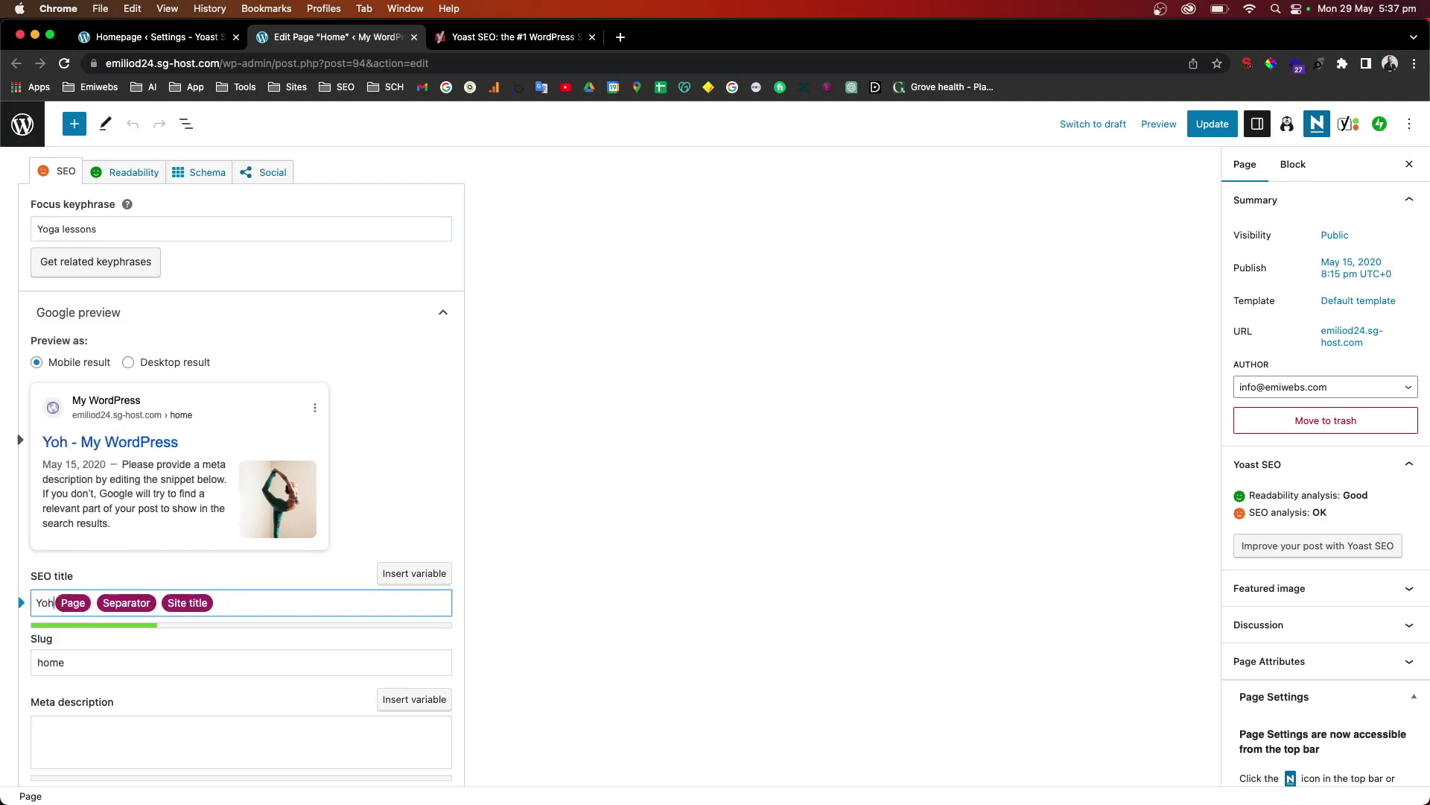
{"action": "type", "text": "ga lesso"}
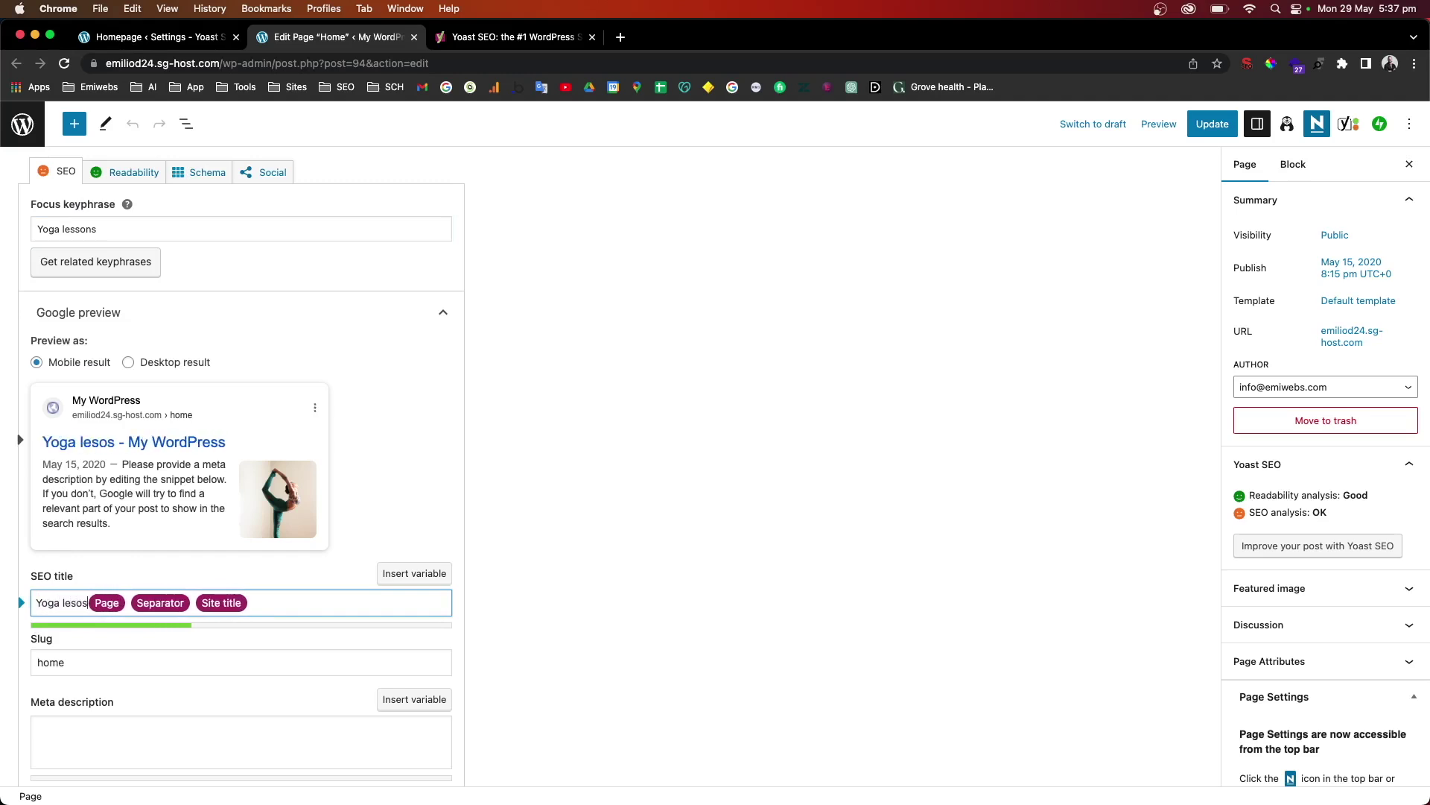
{"action": "type", "text": "ns"}
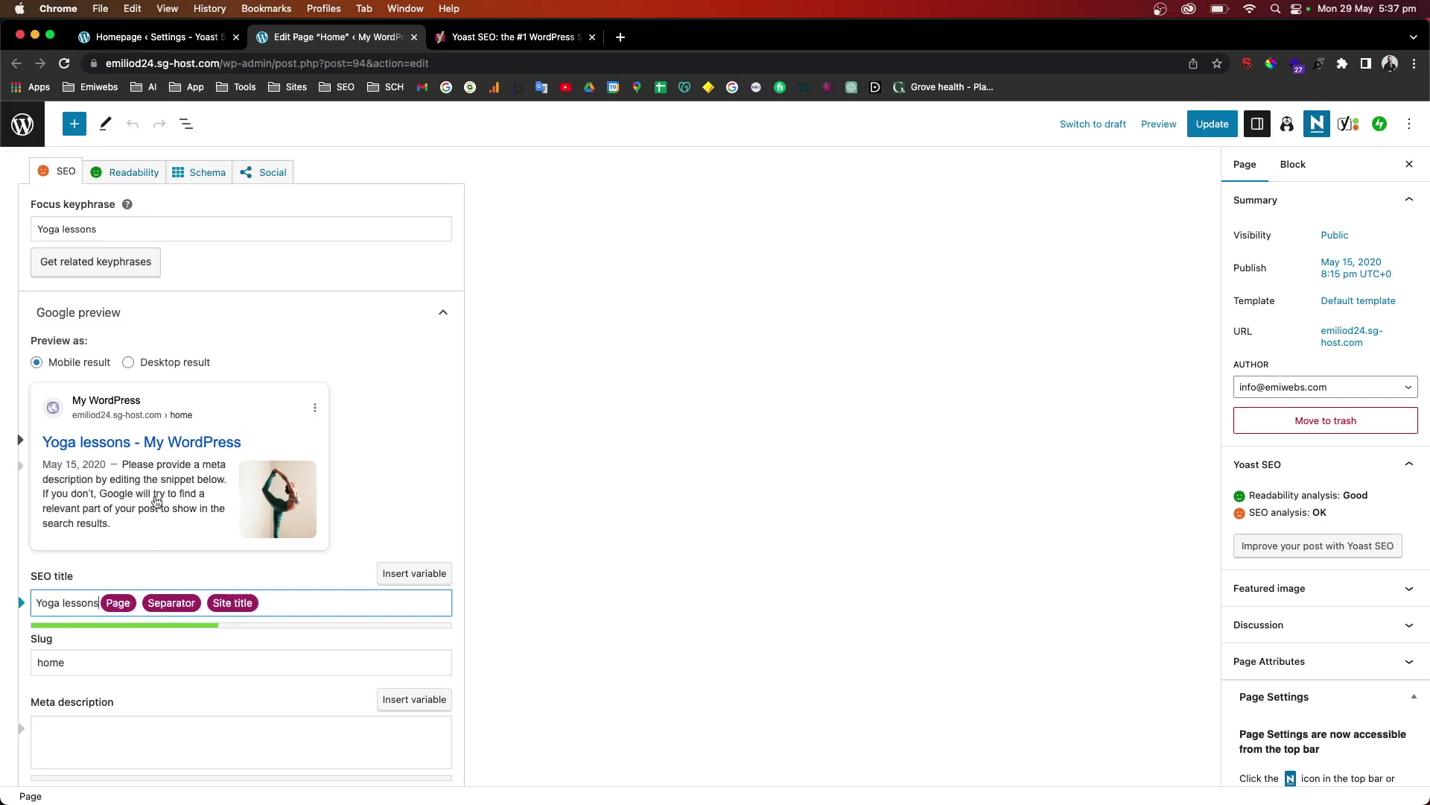
Examine the home page's slug and meta description fields, and compare the domain and wp-admin parts of the browser address.
{"action": "scroll", "coordinate": [142, 581], "scroll_direction": "down", "scroll_amount": 1}
{"action": "left_click", "coordinate": [58, 679]}
{"action": "scroll", "coordinate": [64, 661], "scroll_direction": "down", "scroll_amount": 1}
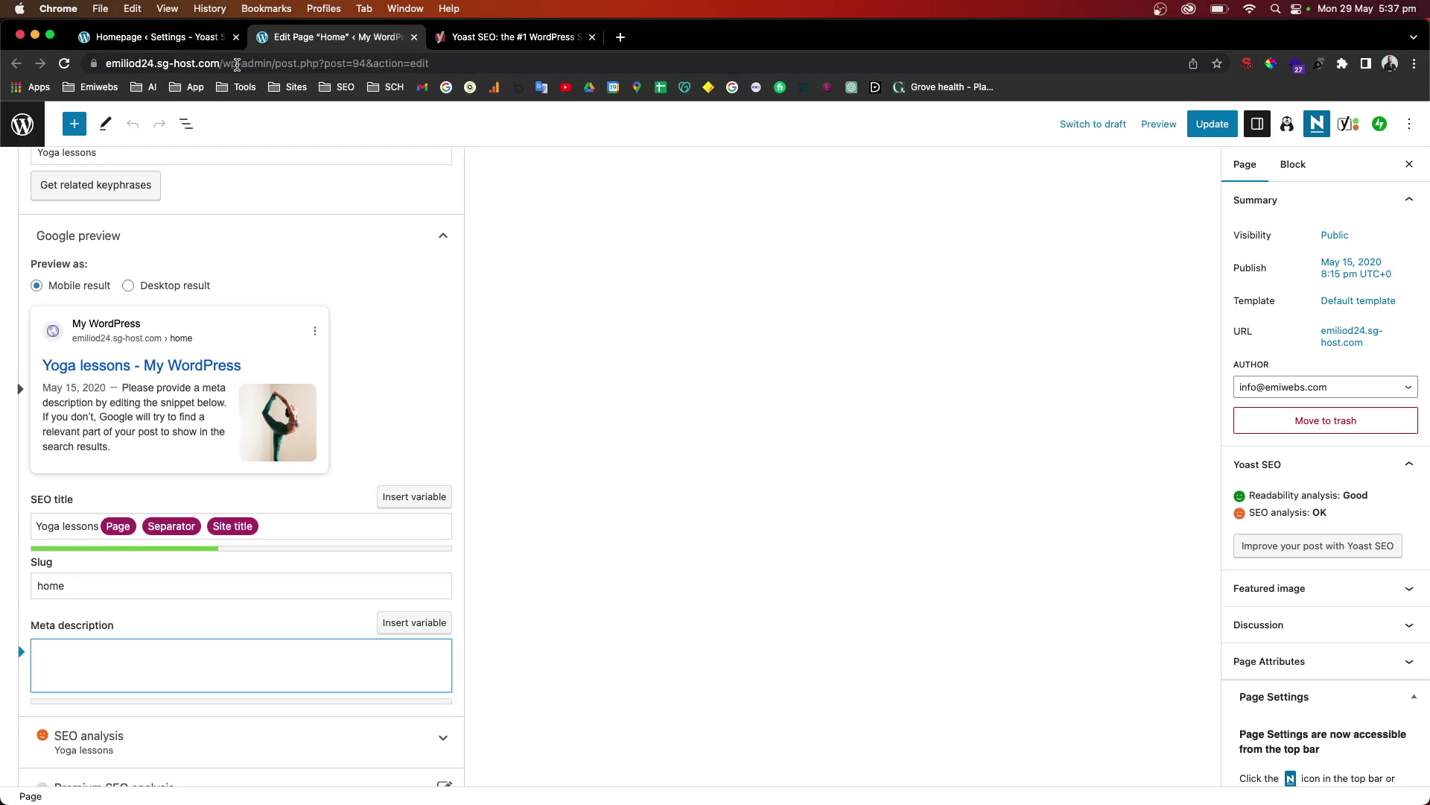
{"action": "left_click_drag", "start_coordinate": [227, 63], "coordinate": [275, 63]}
{"action": "scroll", "coordinate": [86, 591], "scroll_direction": "up", "scroll_amount": 5}
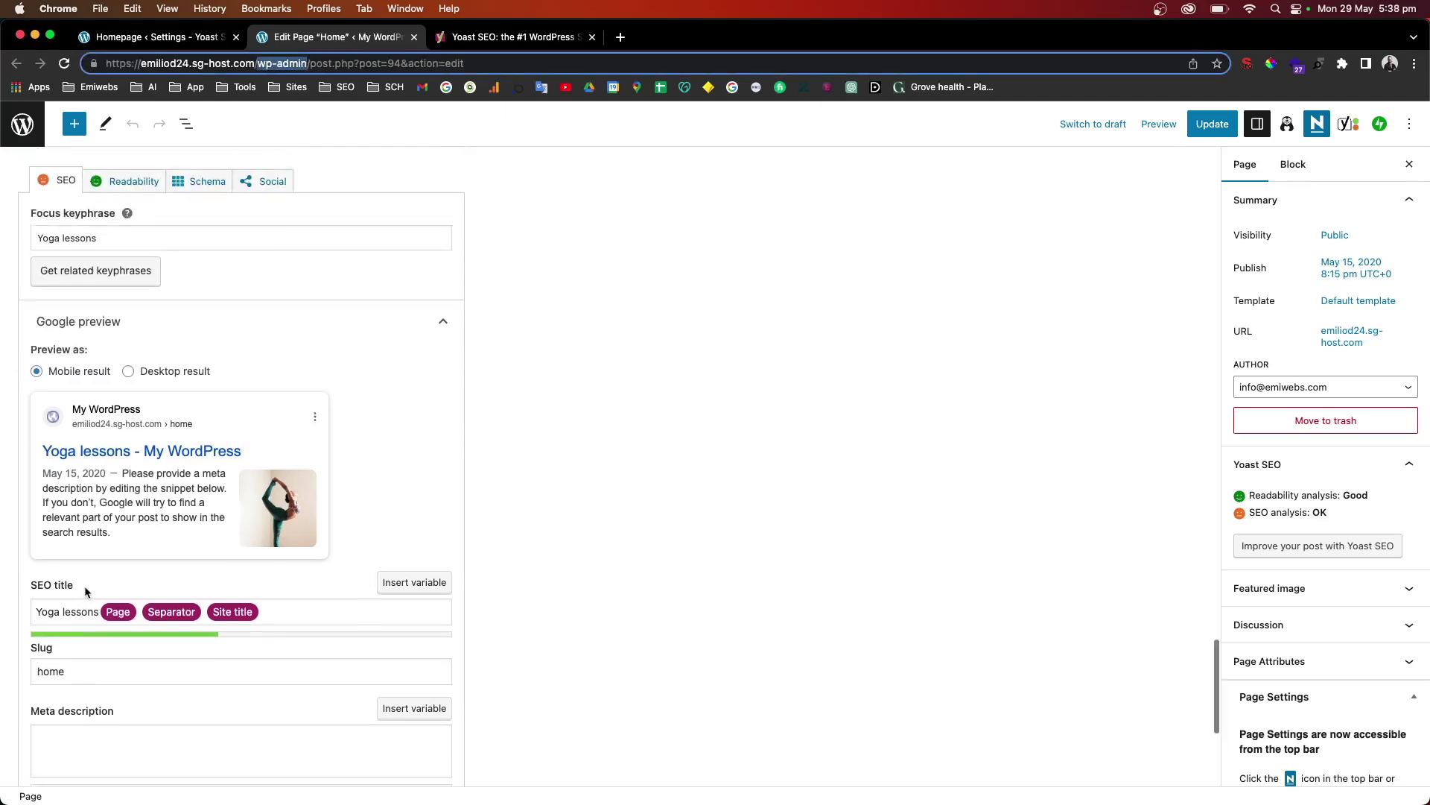
{"action": "scroll", "coordinate": [86, 591], "scroll_direction": "up", "scroll_amount": 6}
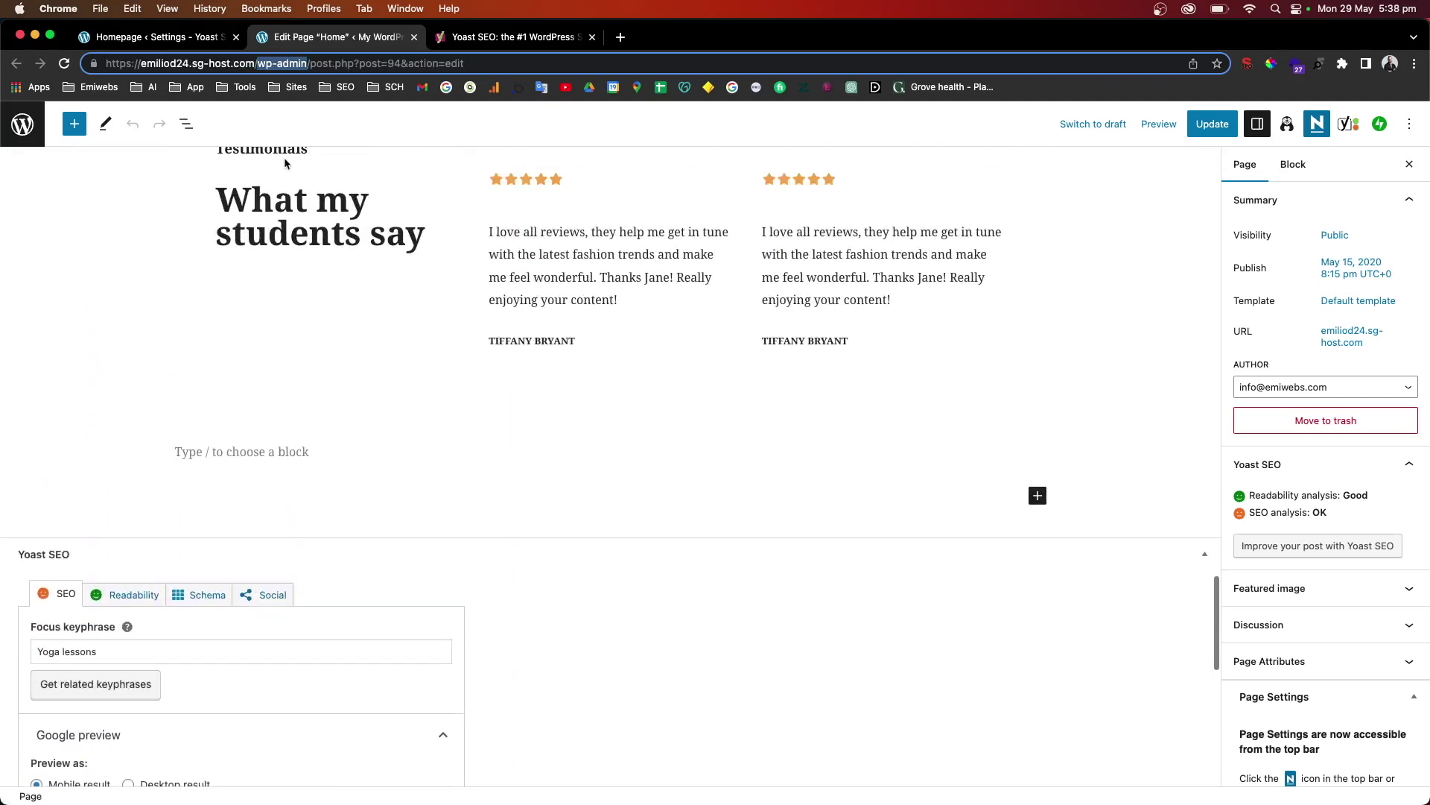
{"action": "left_click_drag", "start_coordinate": [258, 63], "coordinate": [105, 63]}
{"action": "scroll", "coordinate": [344, 552], "scroll_direction": "down", "scroll_amount": 10}
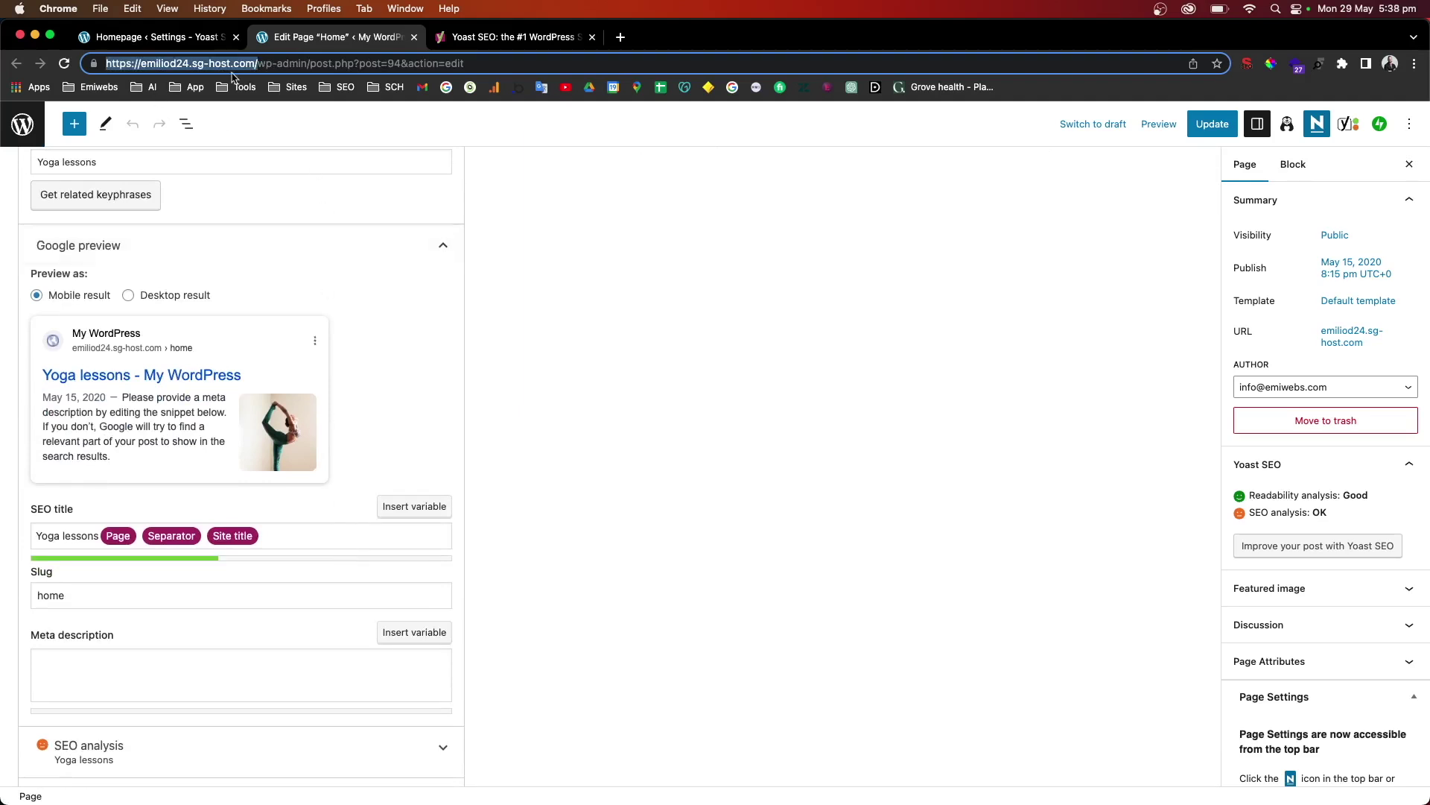
{"action": "left_click_drag", "start_coordinate": [258, 63], "coordinate": [316, 65]}
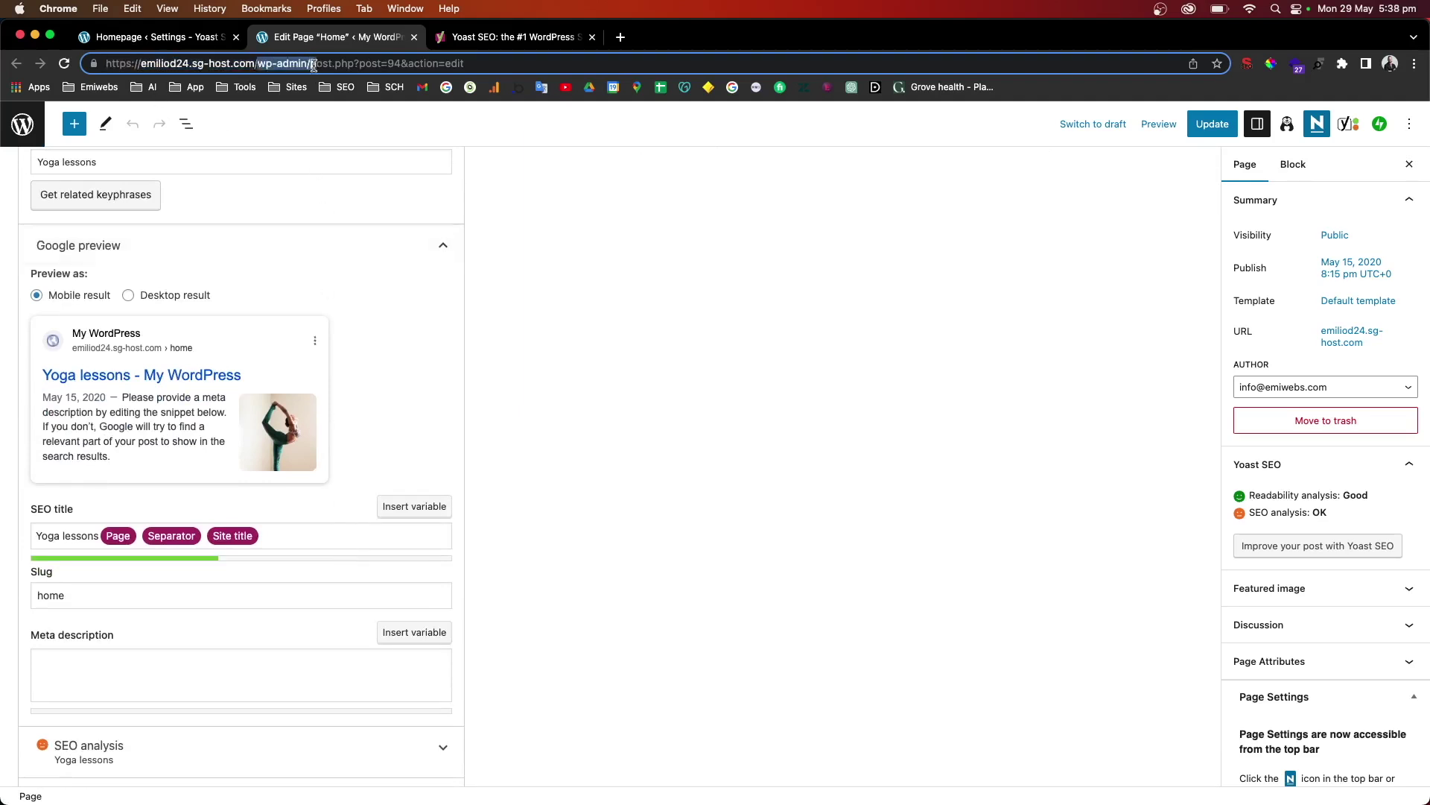
{"action": "scroll", "coordinate": [506, 444], "scroll_direction": "up", "scroll_amount": 5}
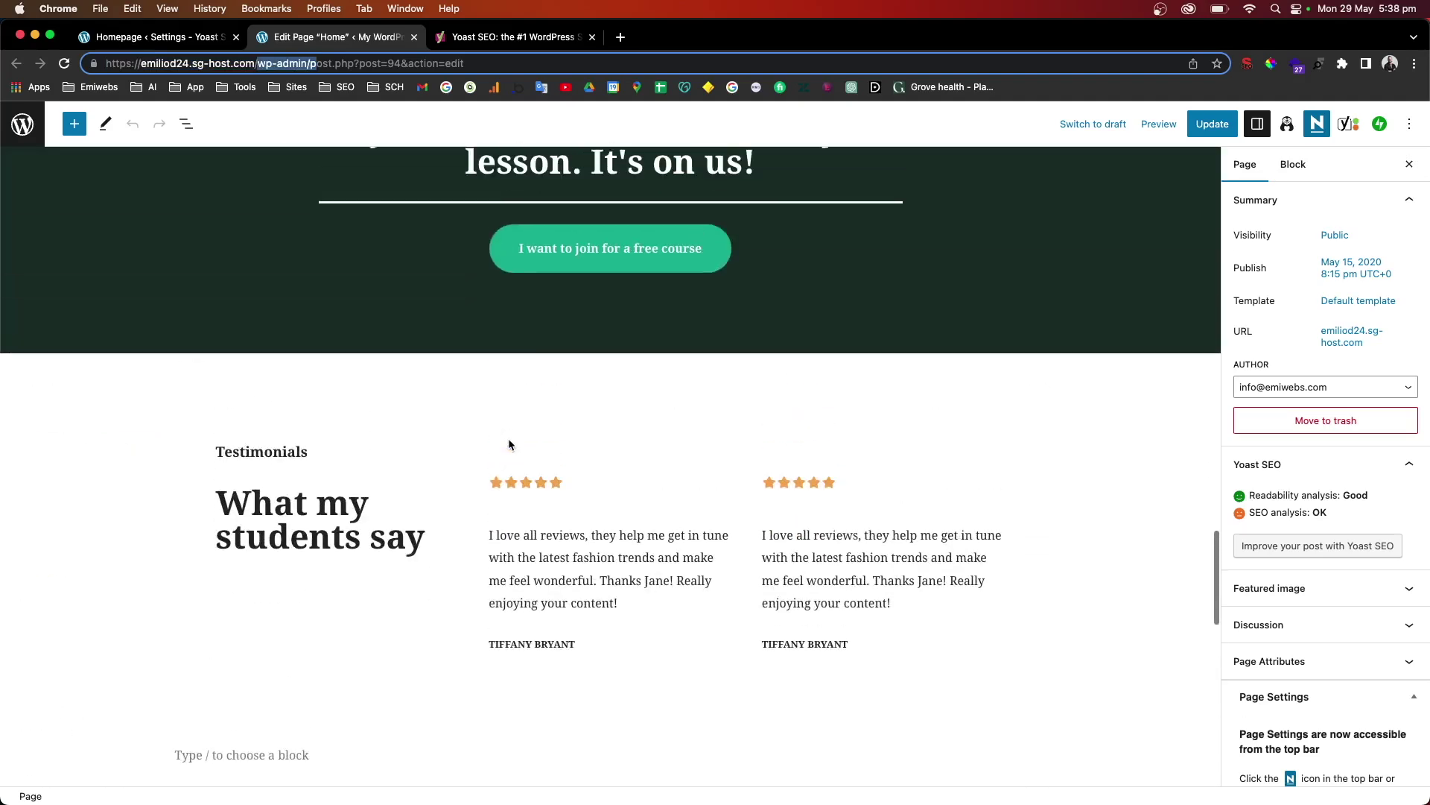
Update the Home page and return to the Yoast SEO settings.
{"action": "scroll", "coordinate": [508, 444], "scroll_direction": "down", "scroll_amount": 8}
{"action": "left_click", "coordinate": [1212, 123]}
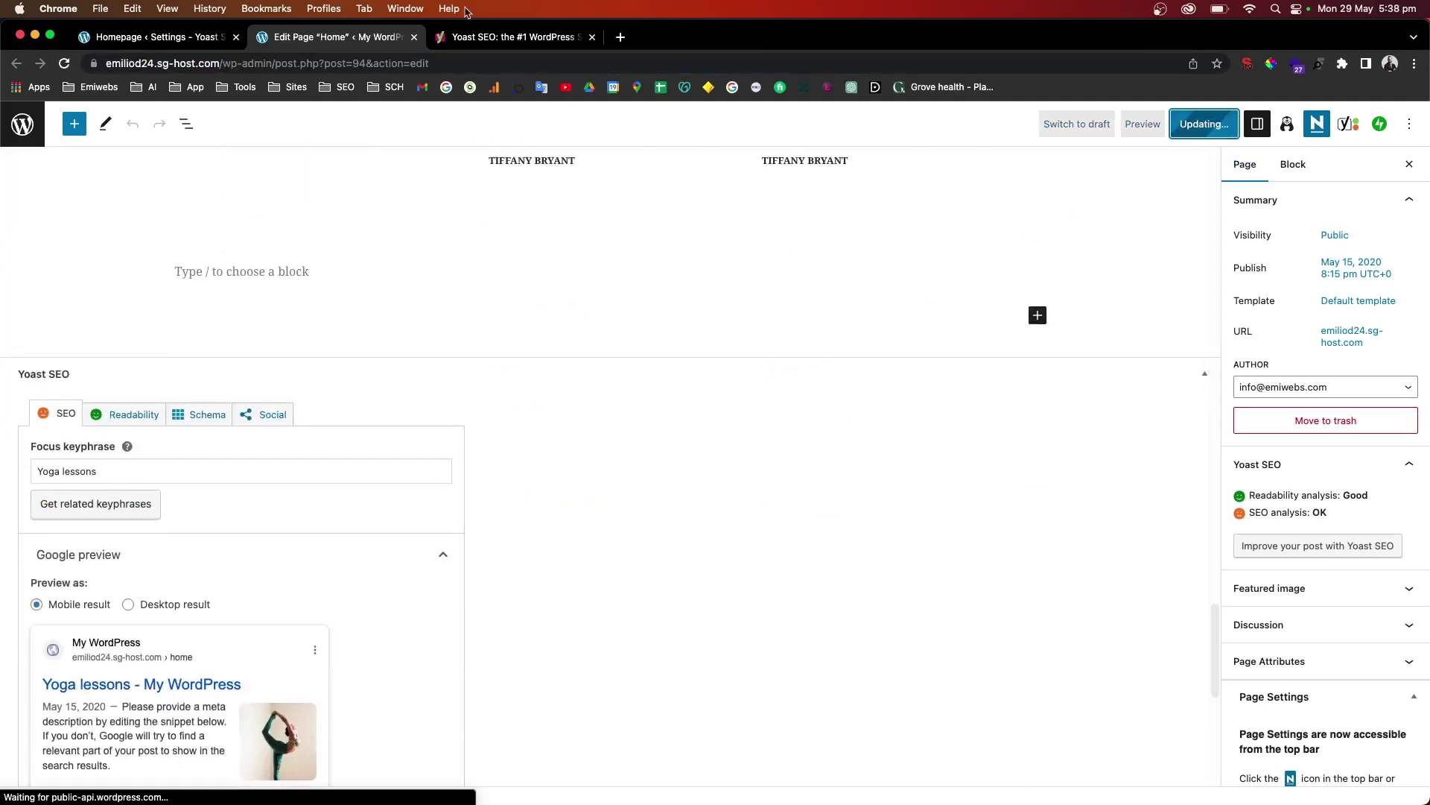
{"action": "left_click", "coordinate": [156, 37]}
Open the Posts content type settings and check the search results visibility, default SEO title and meta description.
{"action": "left_click", "coordinate": [219, 501]}
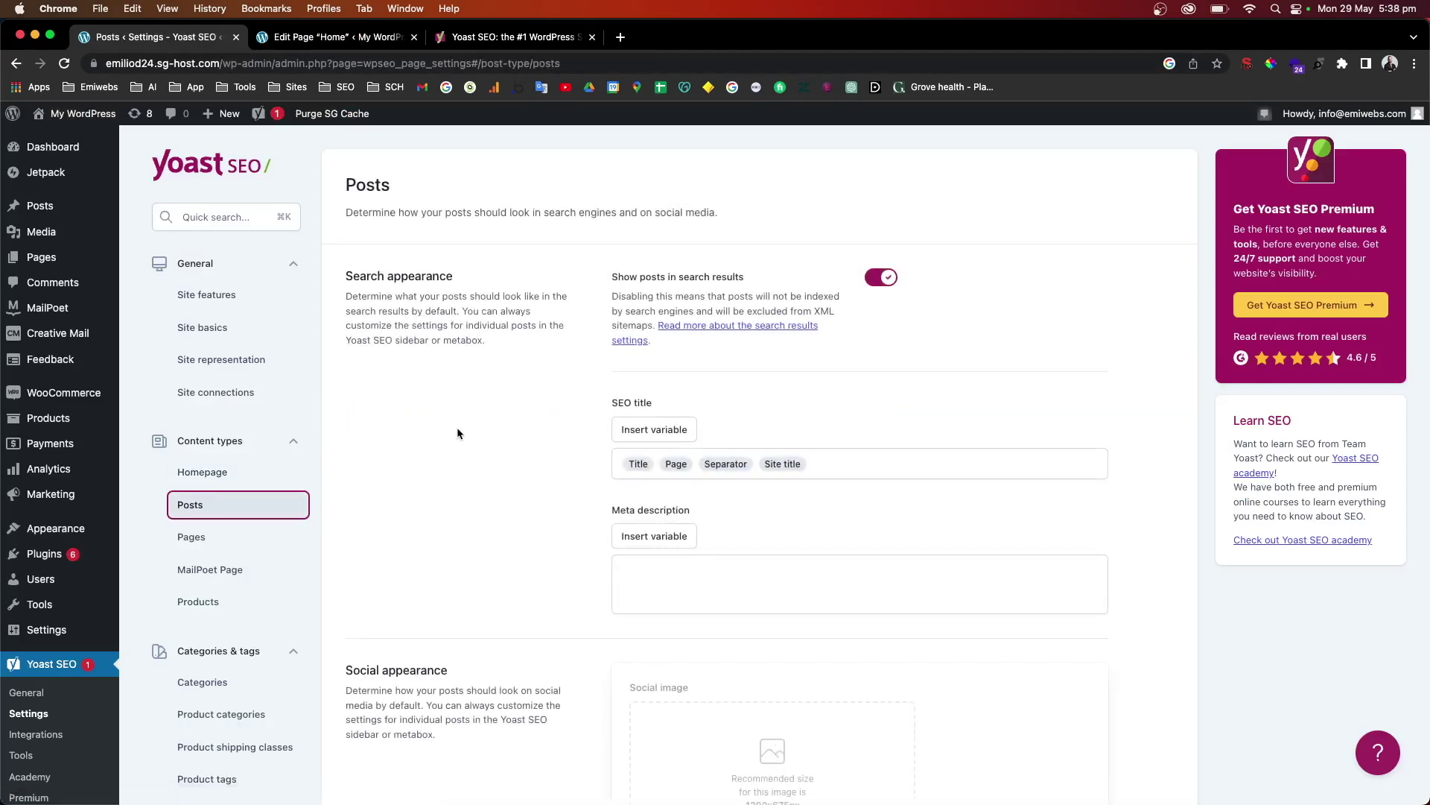
{"action": "scroll", "coordinate": [457, 434], "scroll_direction": "down", "scroll_amount": 1}
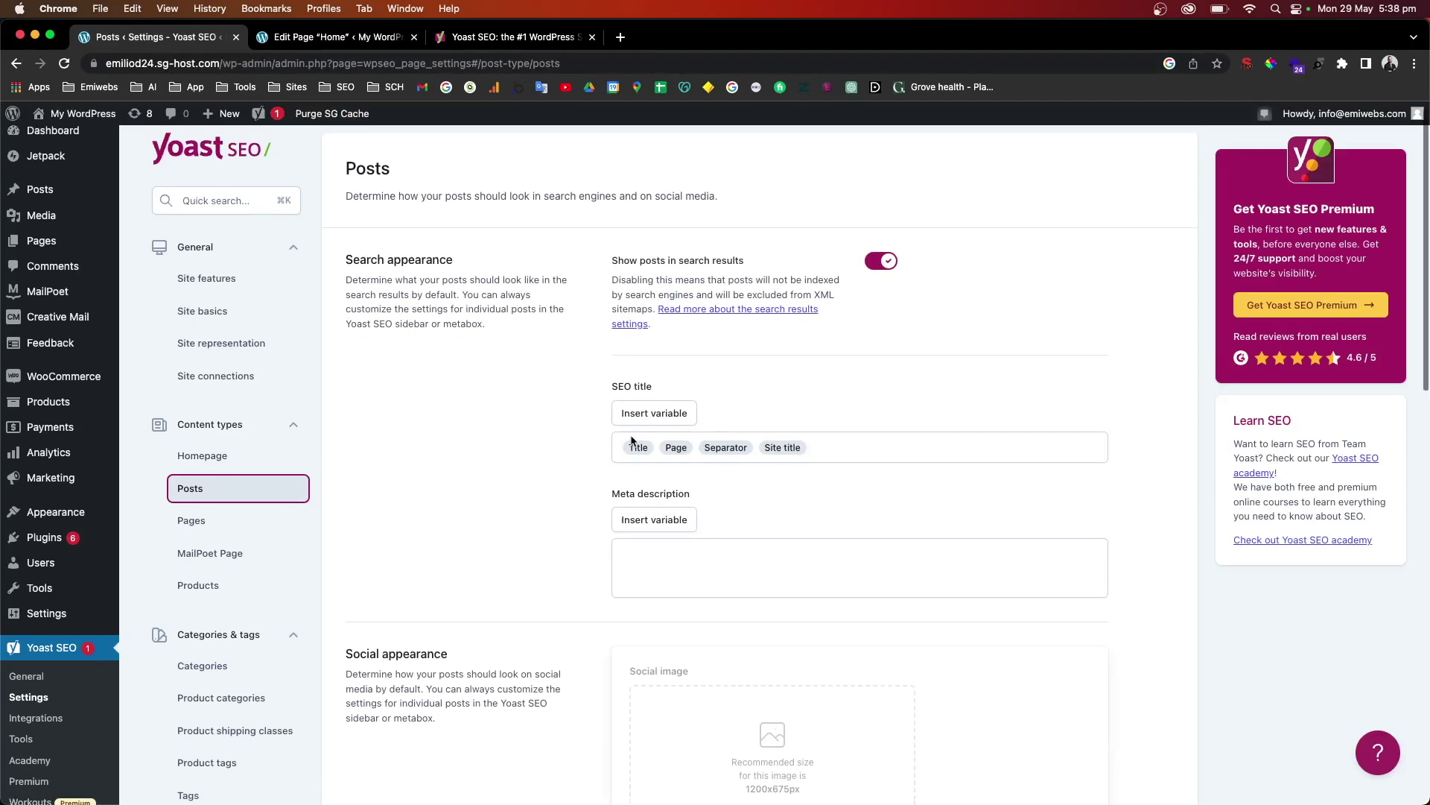
{"action": "scroll", "coordinate": [634, 335], "scroll_direction": "down", "scroll_amount": 1}
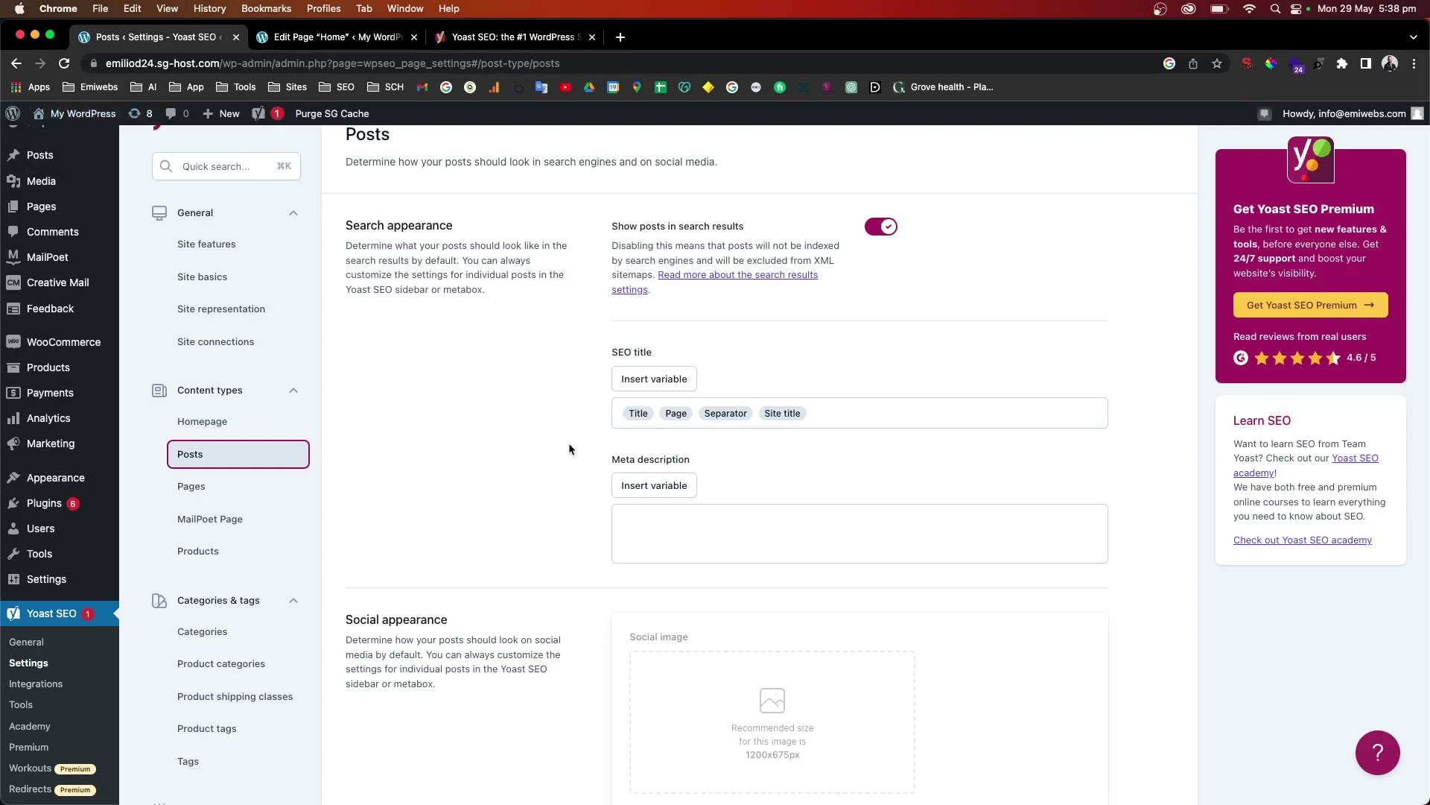
Go back to Site basics and check the website name, tagline and title separator fields.
{"action": "left_click", "coordinate": [212, 250]}
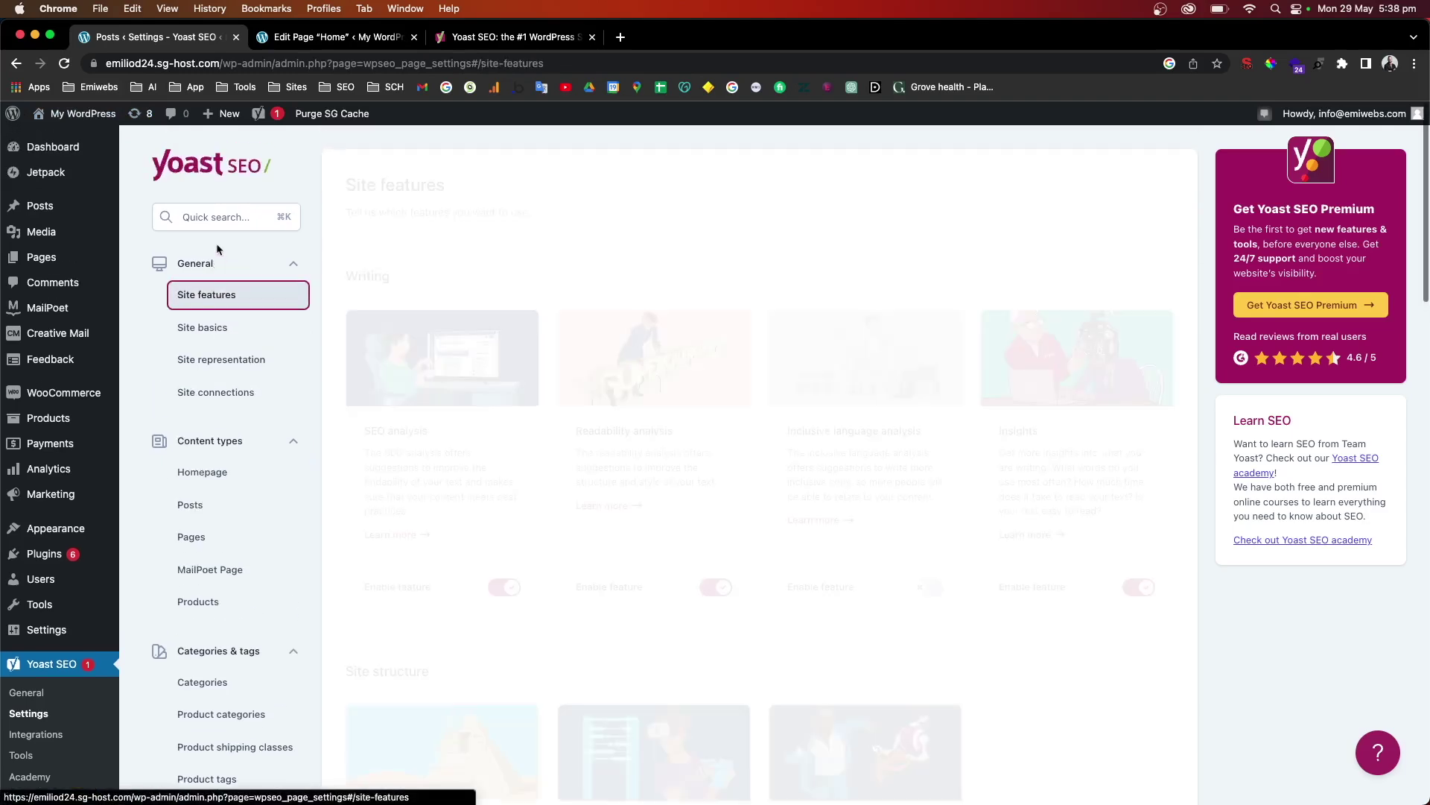
{"action": "left_click", "coordinate": [205, 327]}
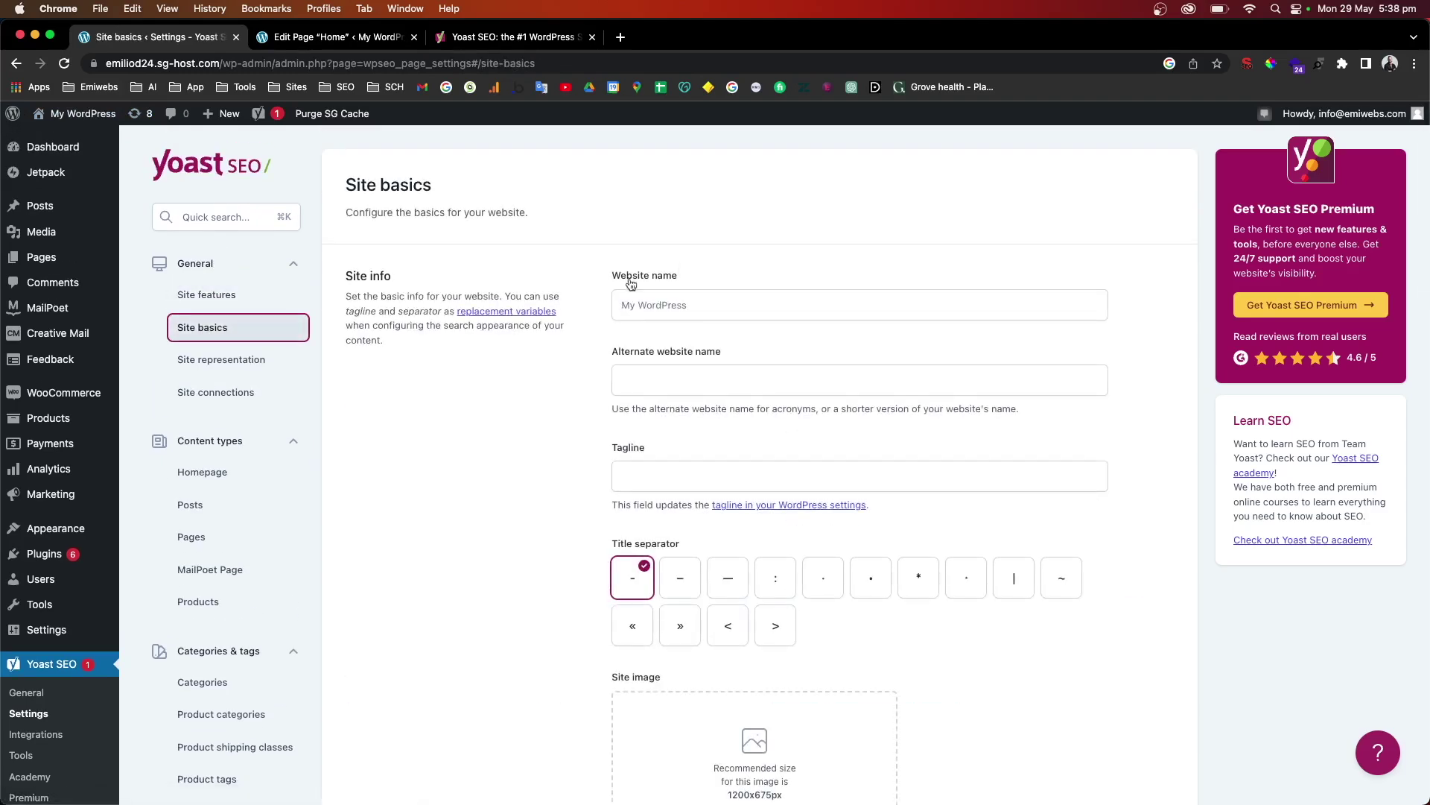
{"action": "scroll", "coordinate": [209, 596], "scroll_direction": "down", "scroll_amount": 2}
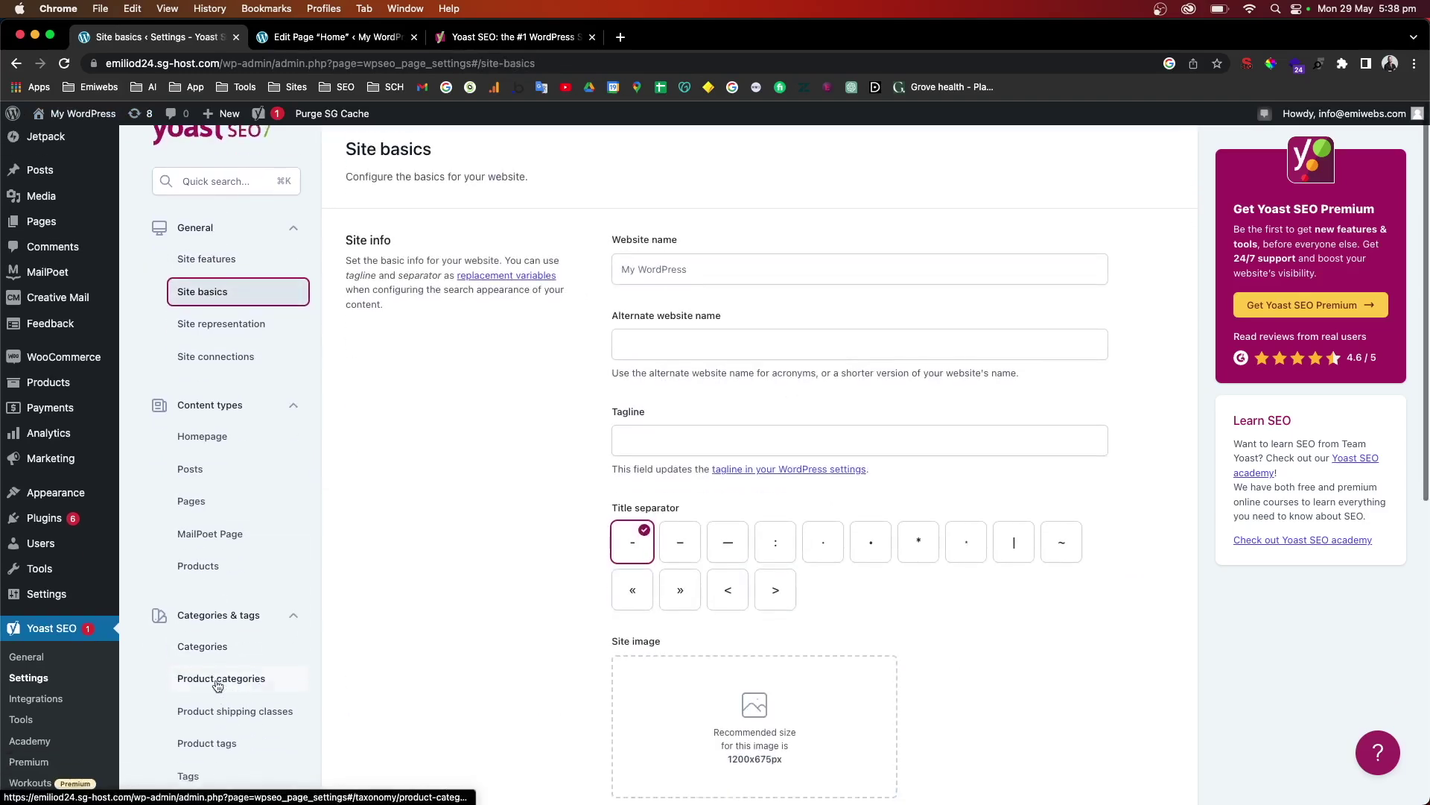
Open the Pages content type settings and review the search appearance and social appearance sections.
{"action": "left_click", "coordinate": [193, 462]}
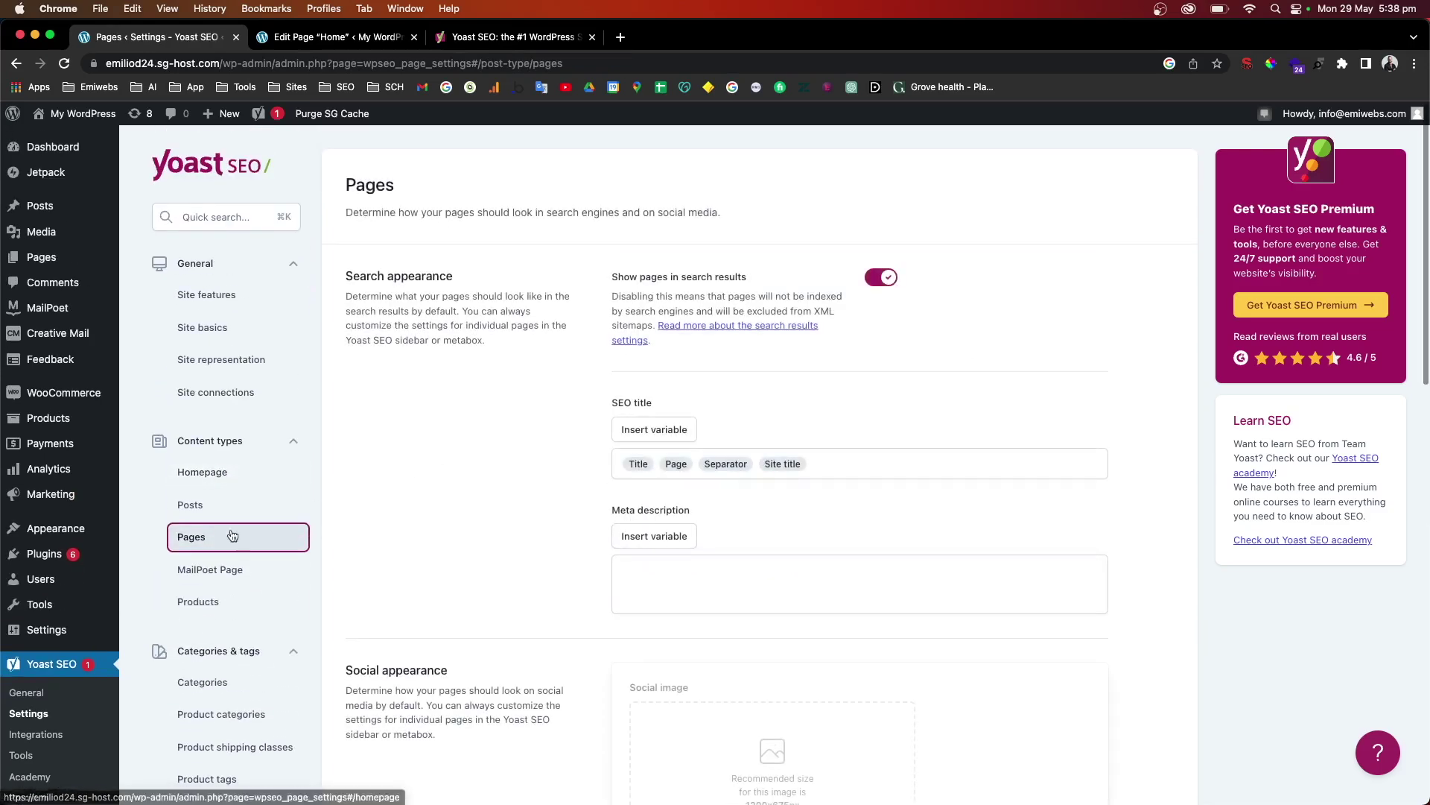
{"action": "scroll", "coordinate": [639, 541], "scroll_direction": "down", "scroll_amount": 3}
{"action": "scroll", "coordinate": [566, 494], "scroll_direction": "down", "scroll_amount": 5}
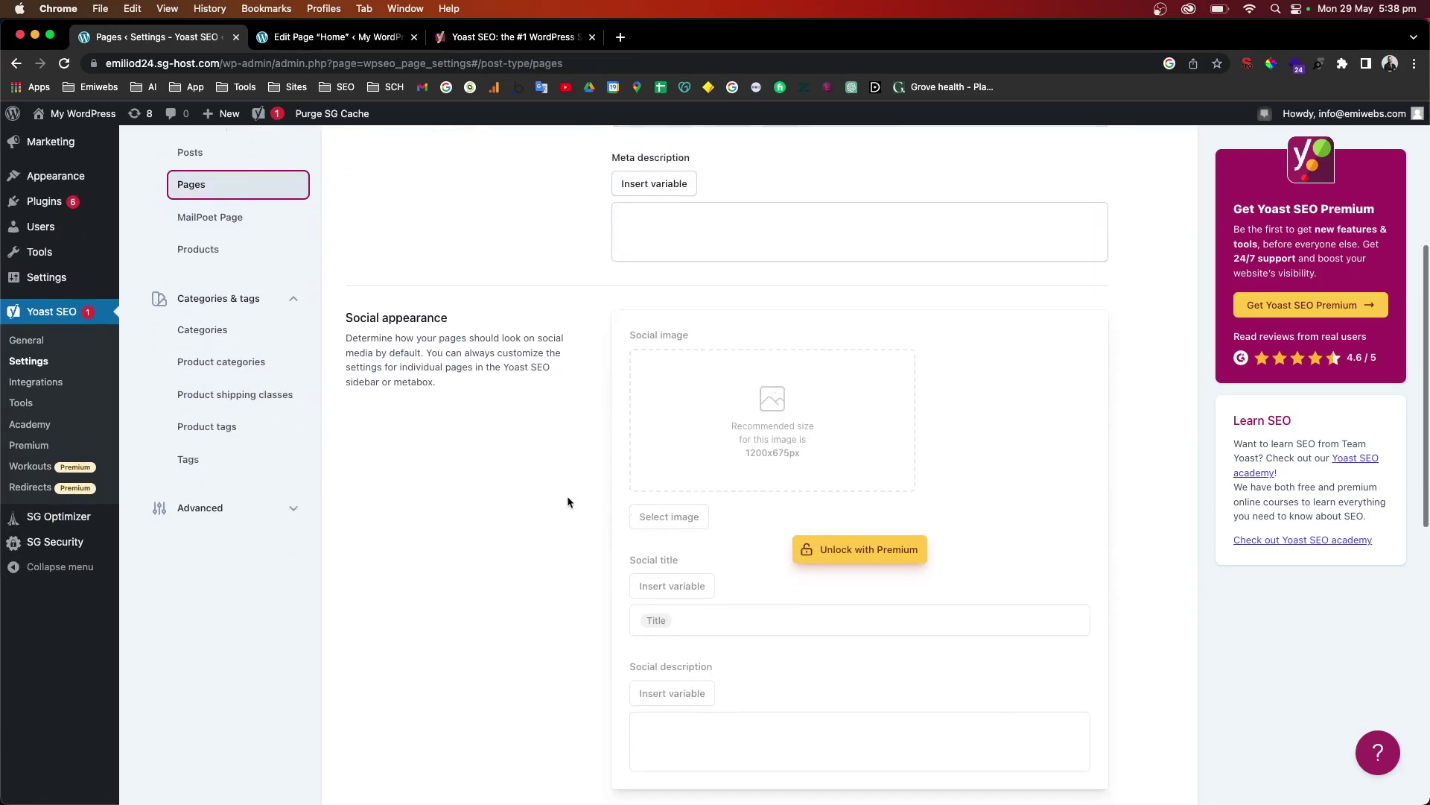
Switch to the Yoast SEO product page, open the Premium plugin purchase and go back to the product page.
{"action": "scroll", "coordinate": [714, 489], "scroll_direction": "down", "scroll_amount": 3}
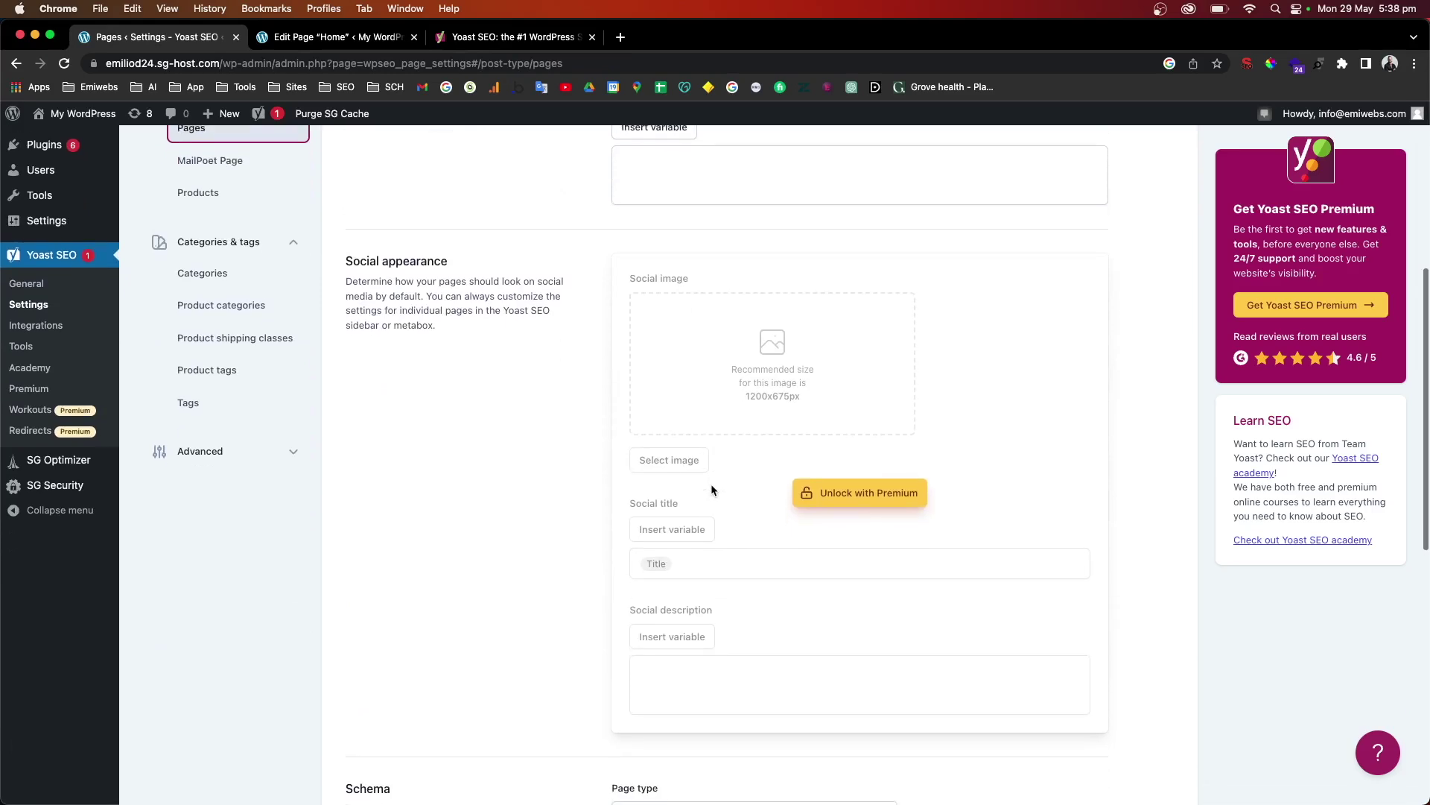
{"action": "left_click", "coordinate": [533, 44]}
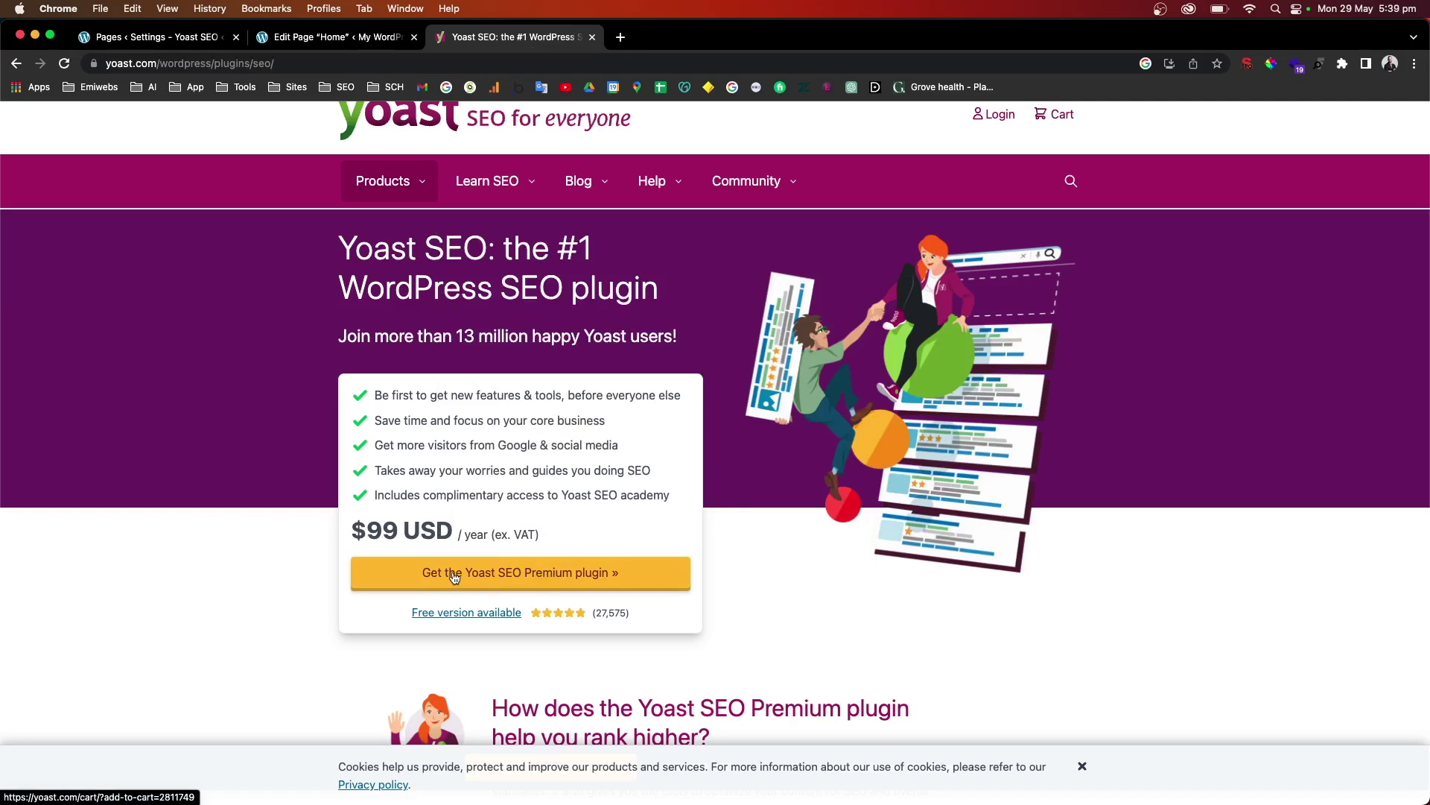
{"action": "left_click", "coordinate": [504, 586]}
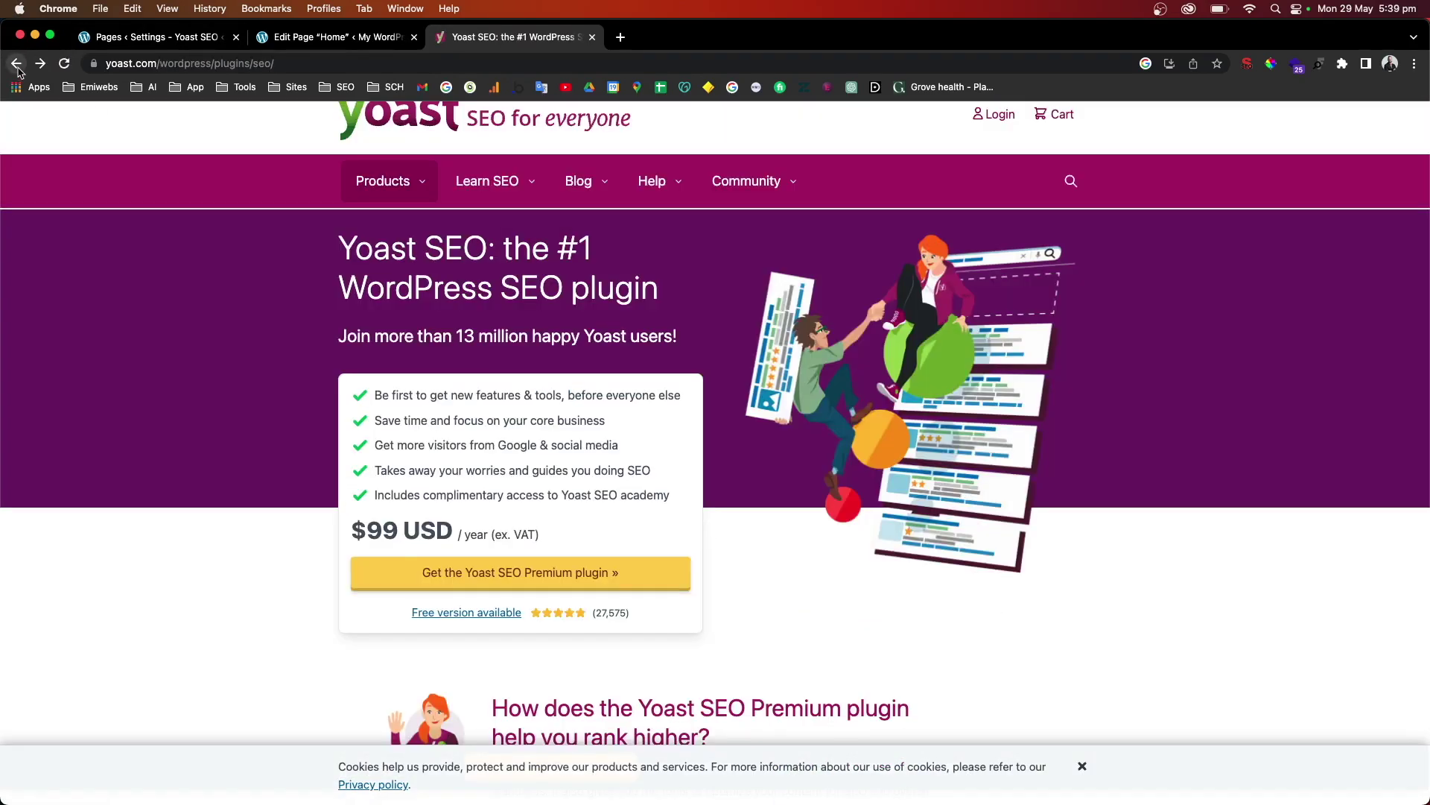
{"action": "left_click", "coordinate": [17, 63]}
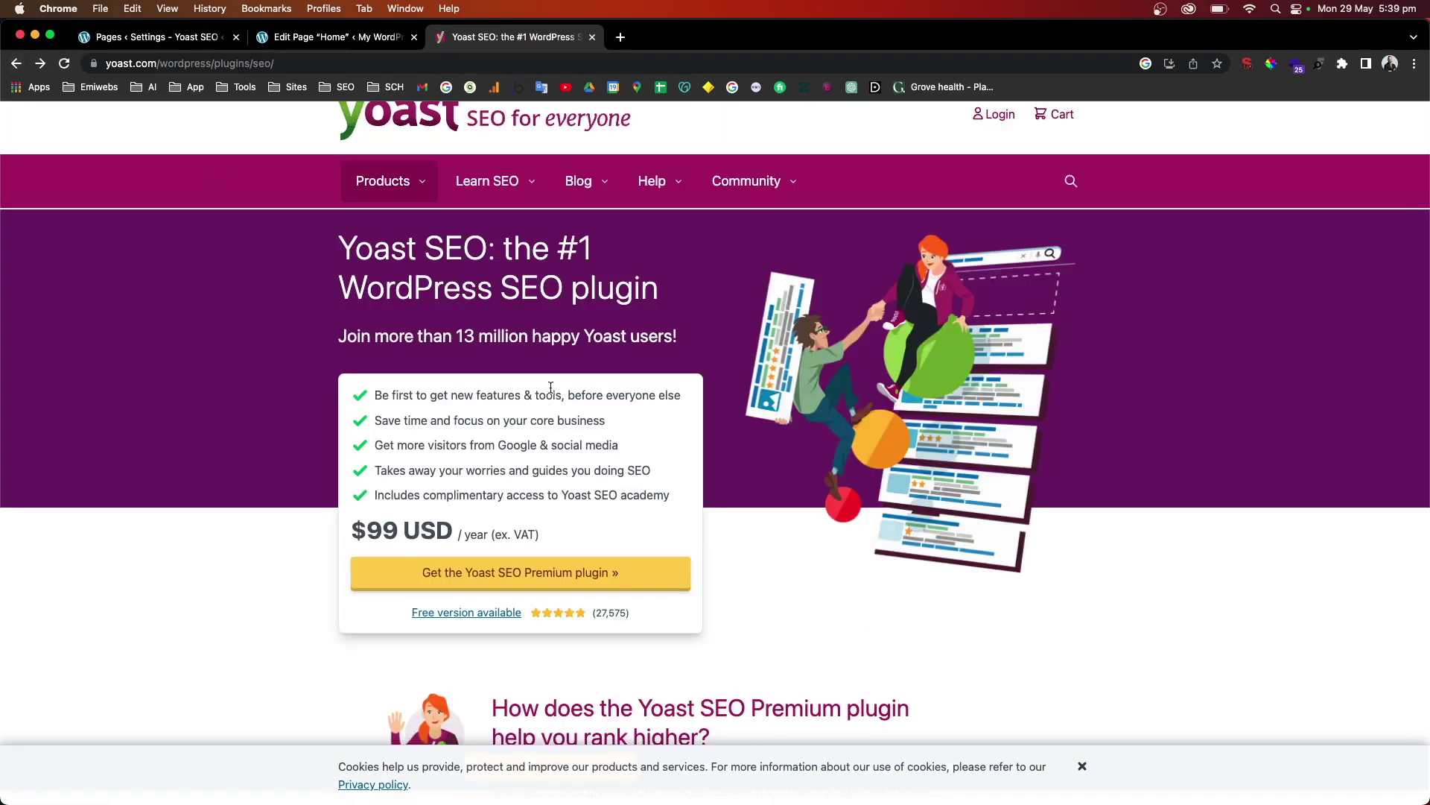
Compare the features and prices of the Yoast SEO Free and Premium plans in the product page's plan overview.
{"action": "scroll", "coordinate": [528, 457], "scroll_direction": "down", "scroll_amount": 5}
{"action": "scroll", "coordinate": [430, 283], "scroll_direction": "up", "scroll_amount": 3}
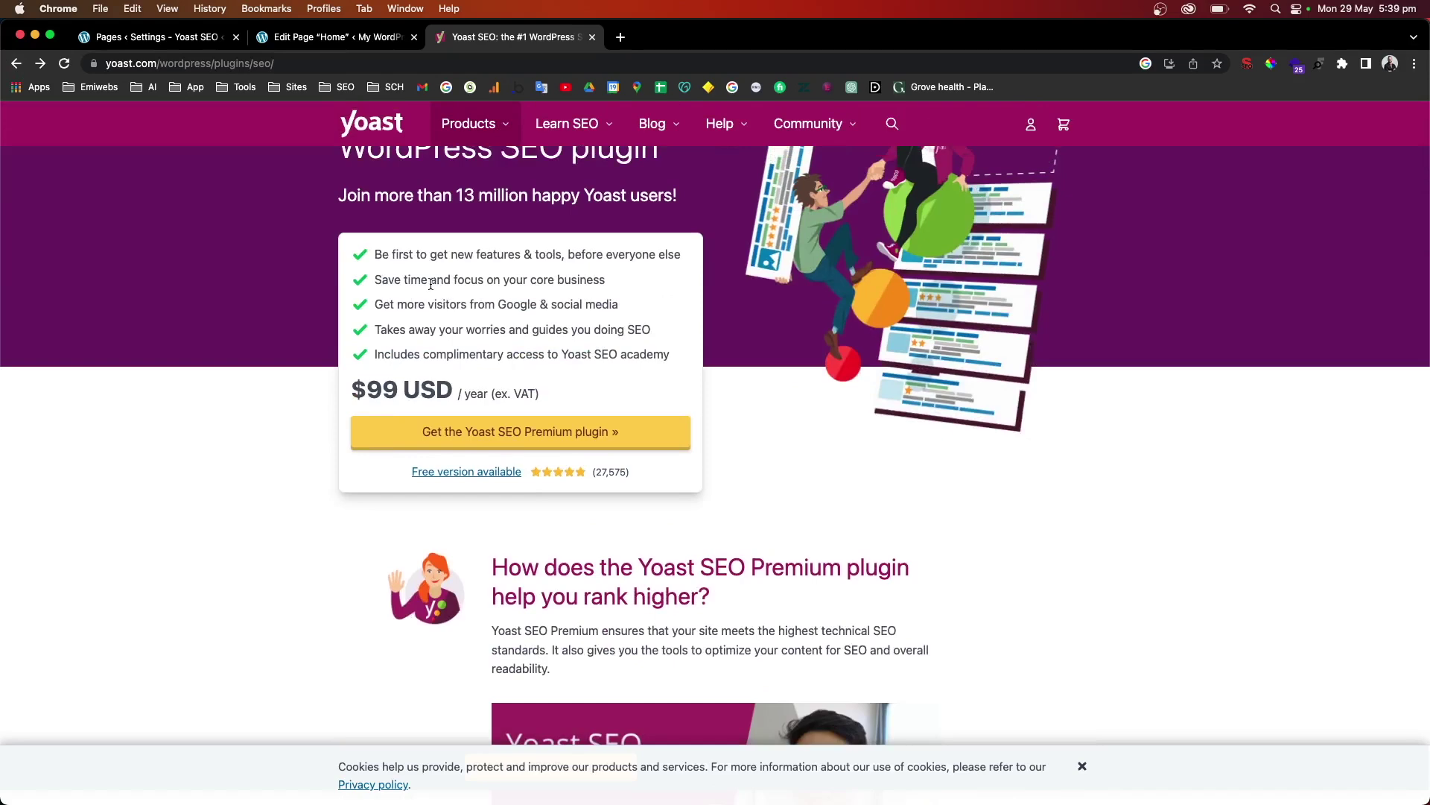
{"action": "scroll", "coordinate": [465, 388], "scroll_direction": "down", "scroll_amount": 15}
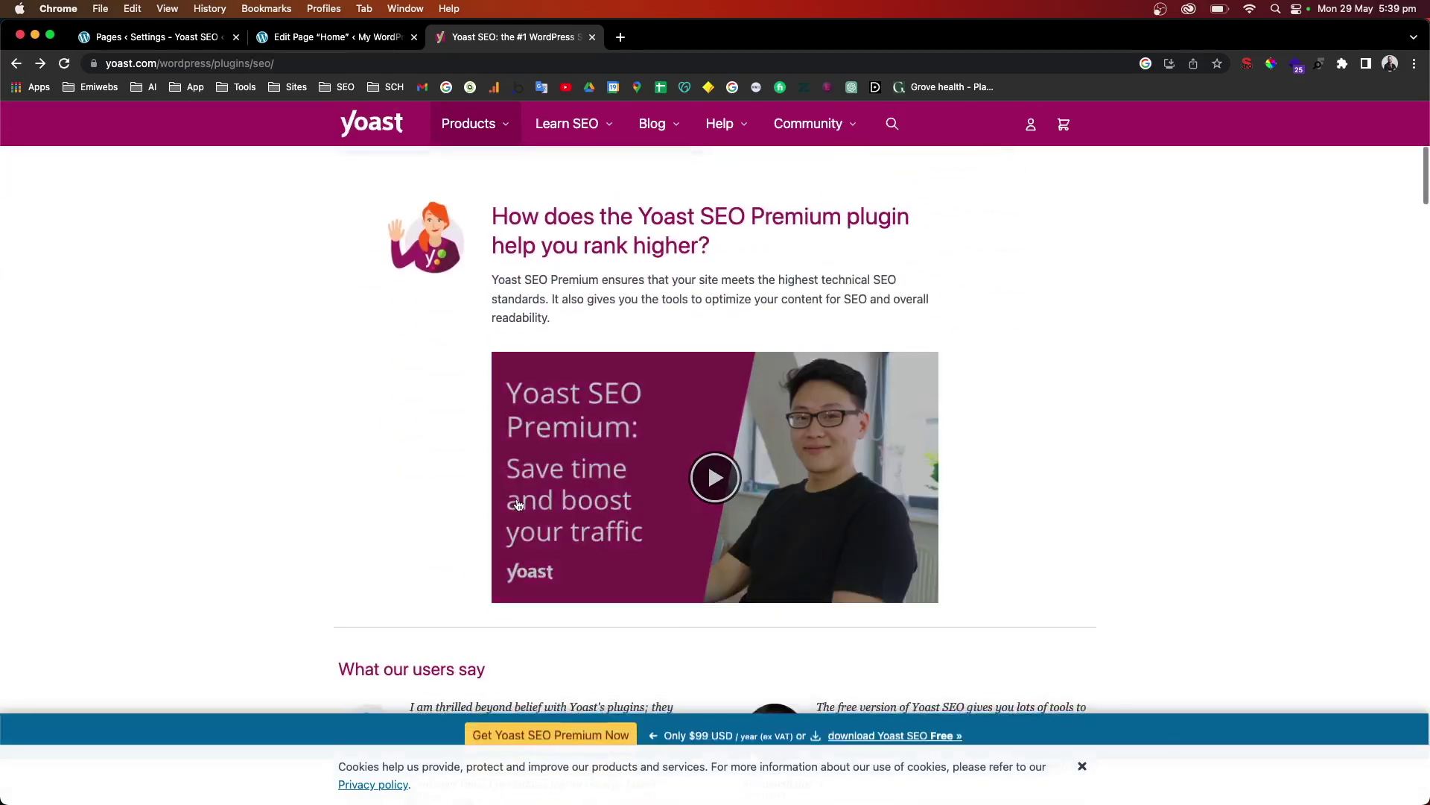
{"action": "scroll", "coordinate": [519, 504], "scroll_direction": "down", "scroll_amount": 1}
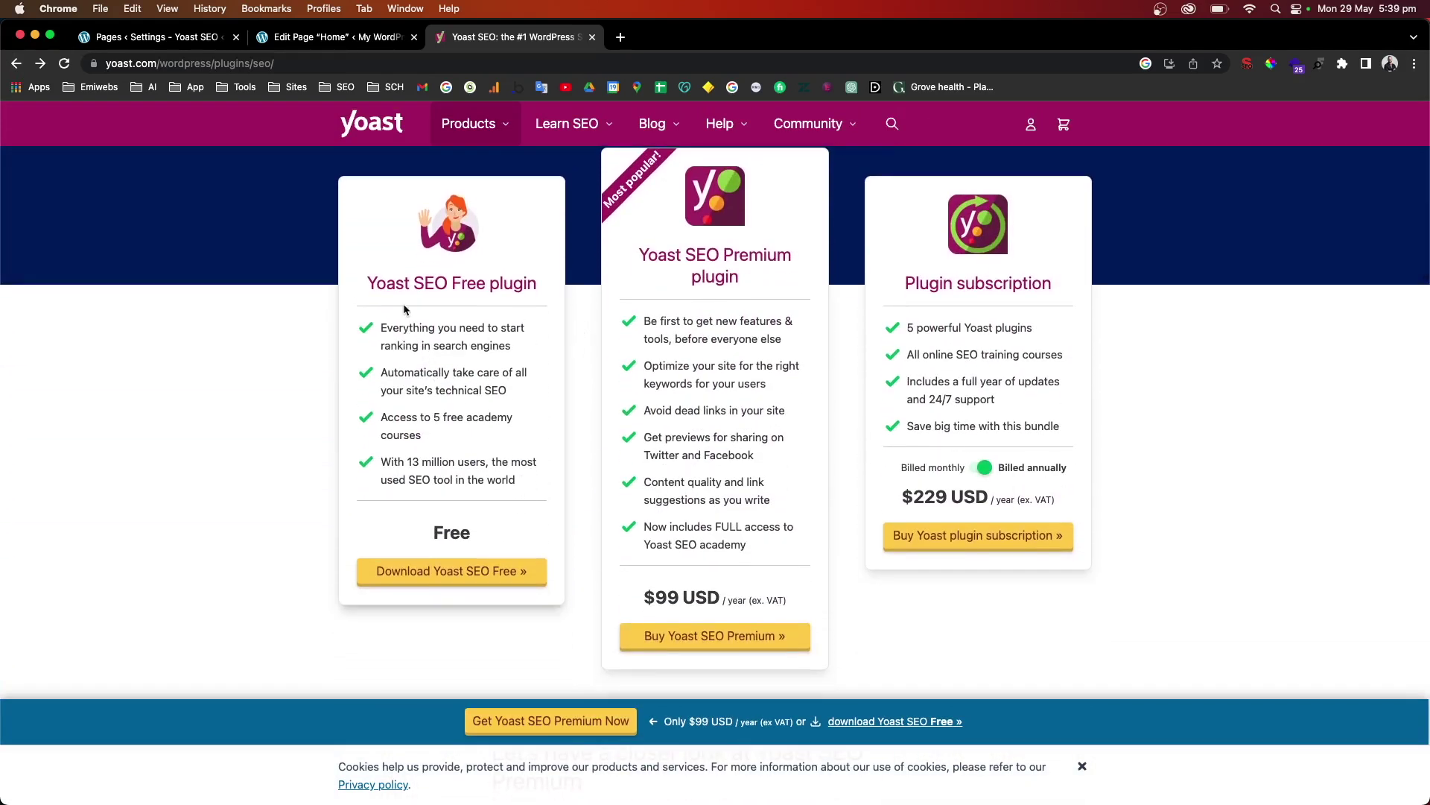
{"action": "left_click_drag", "start_coordinate": [677, 256], "coordinate": [778, 257]}
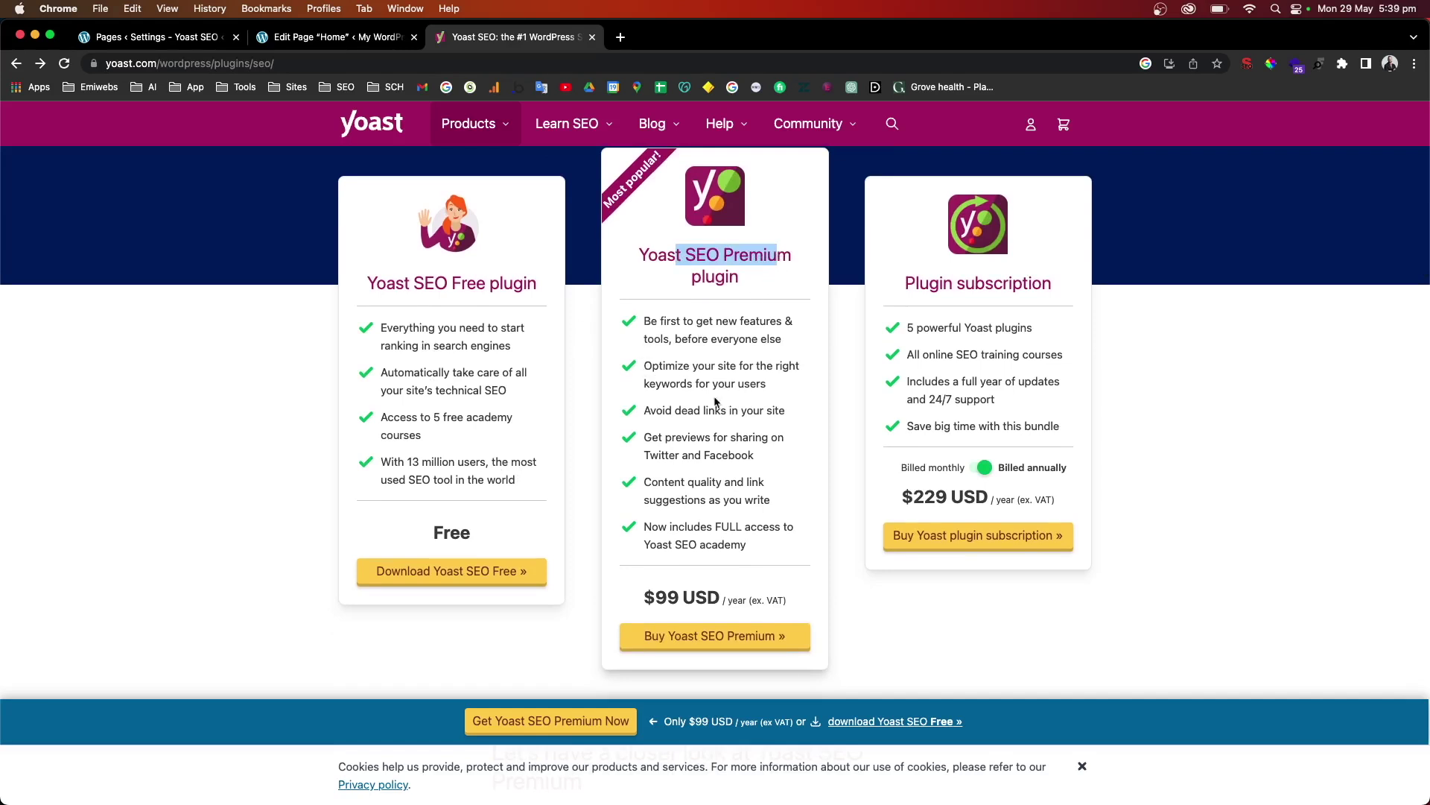
{"action": "left_click", "coordinate": [678, 412]}
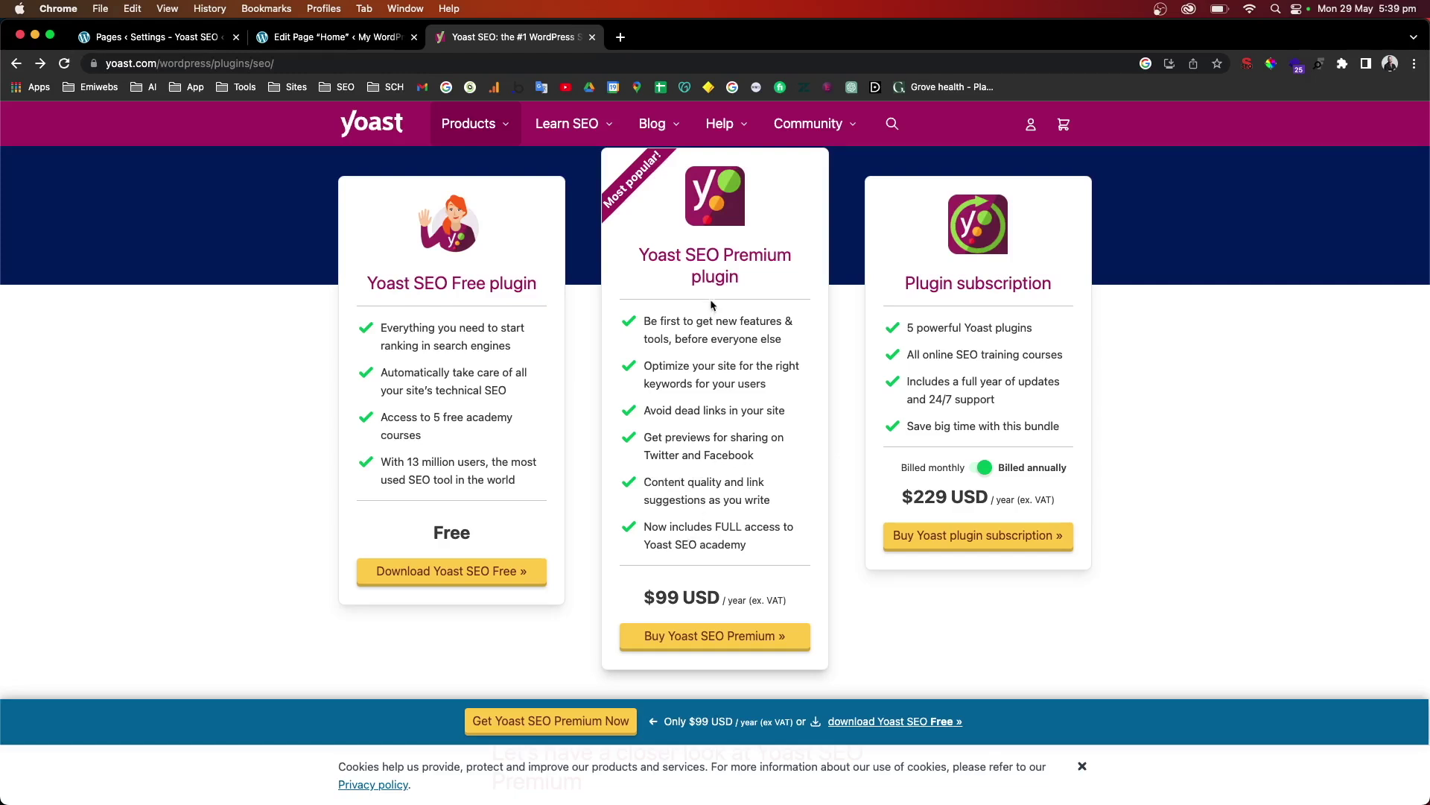
{"action": "left_click_drag", "start_coordinate": [656, 599], "coordinate": [734, 599]}
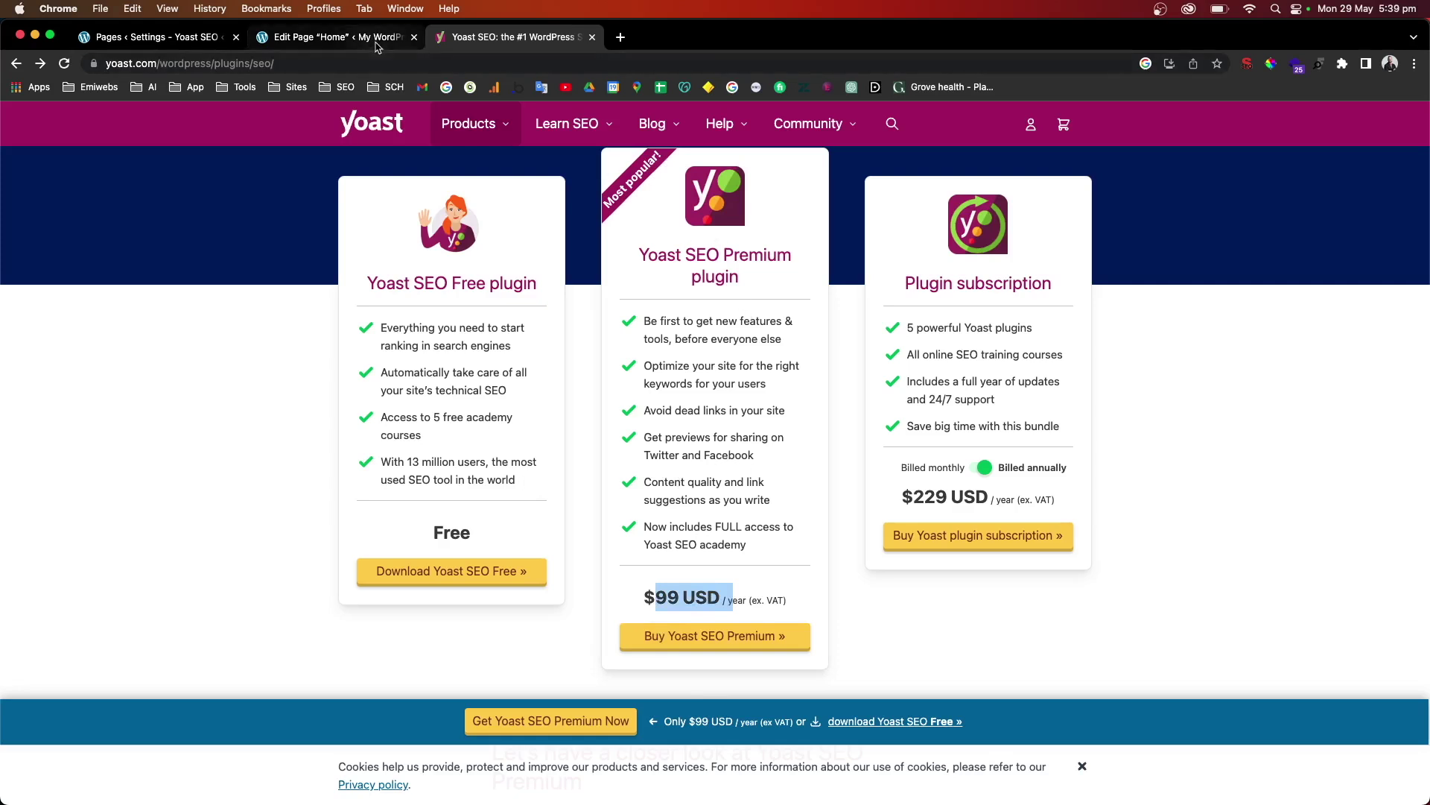
{"action": "left_click_drag", "start_coordinate": [387, 287], "coordinate": [586, 290]}
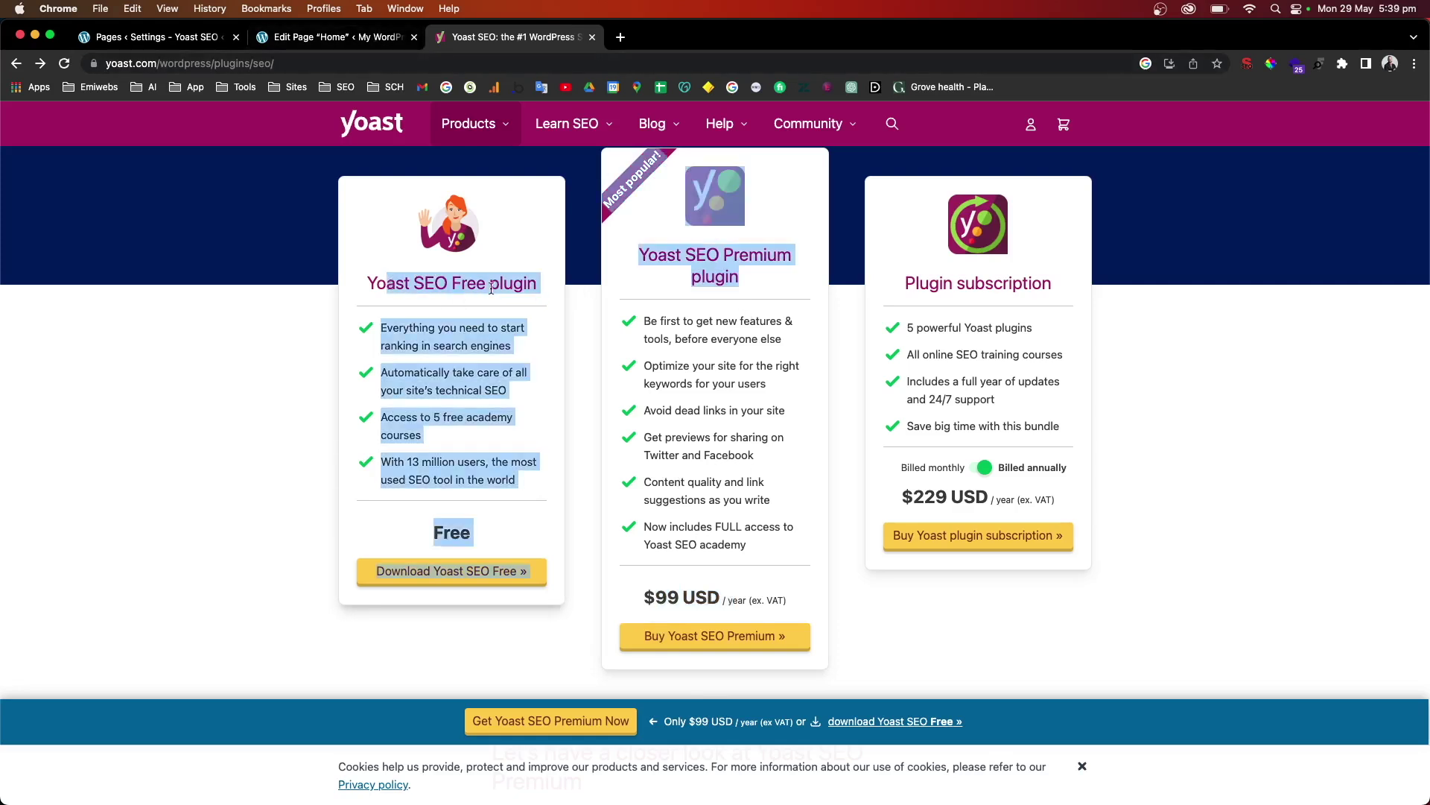
Return to the Yoast SEO settings and open the MailPoet Page and Products content type settings.
{"action": "left_click", "coordinate": [327, 37]}
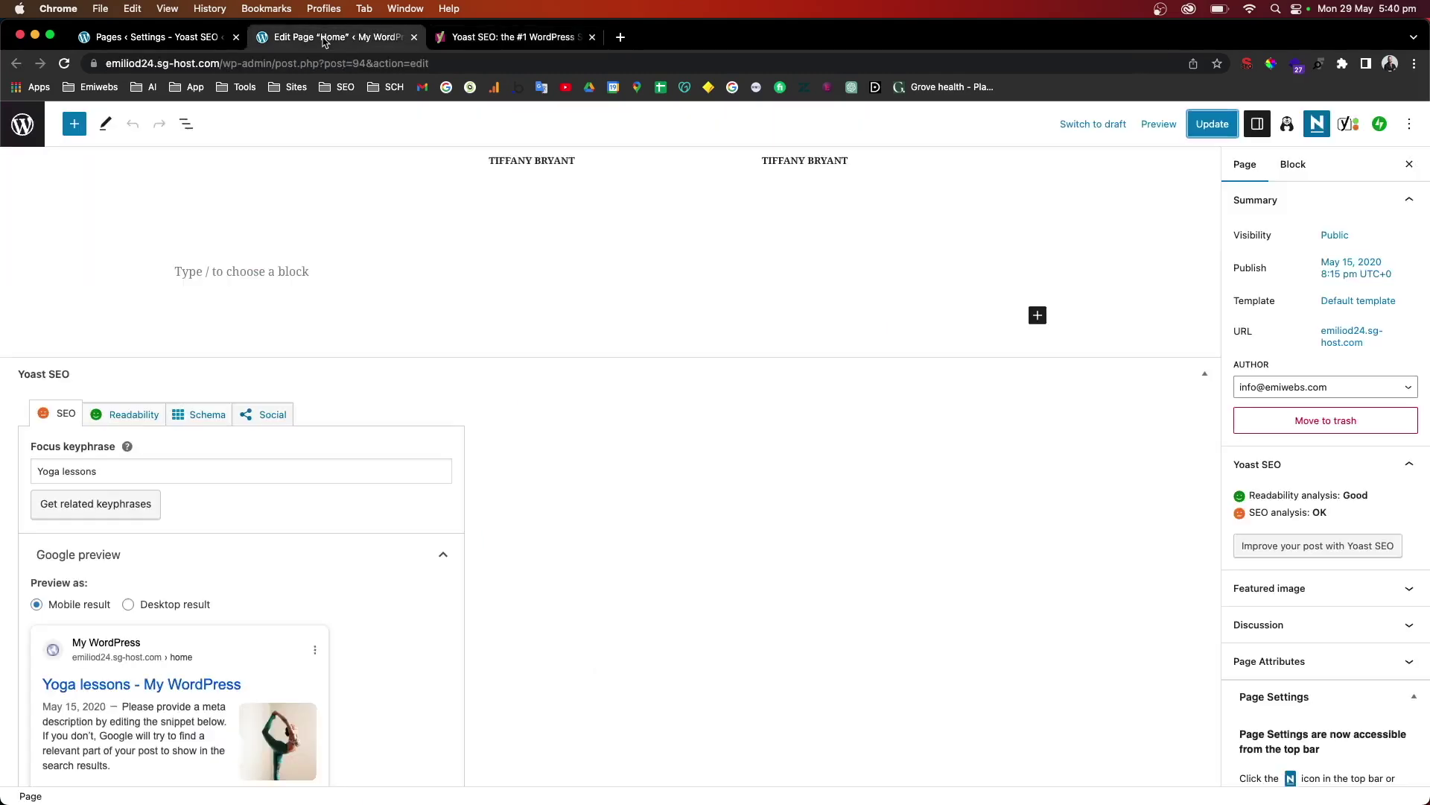
{"action": "left_click", "coordinate": [154, 40]}
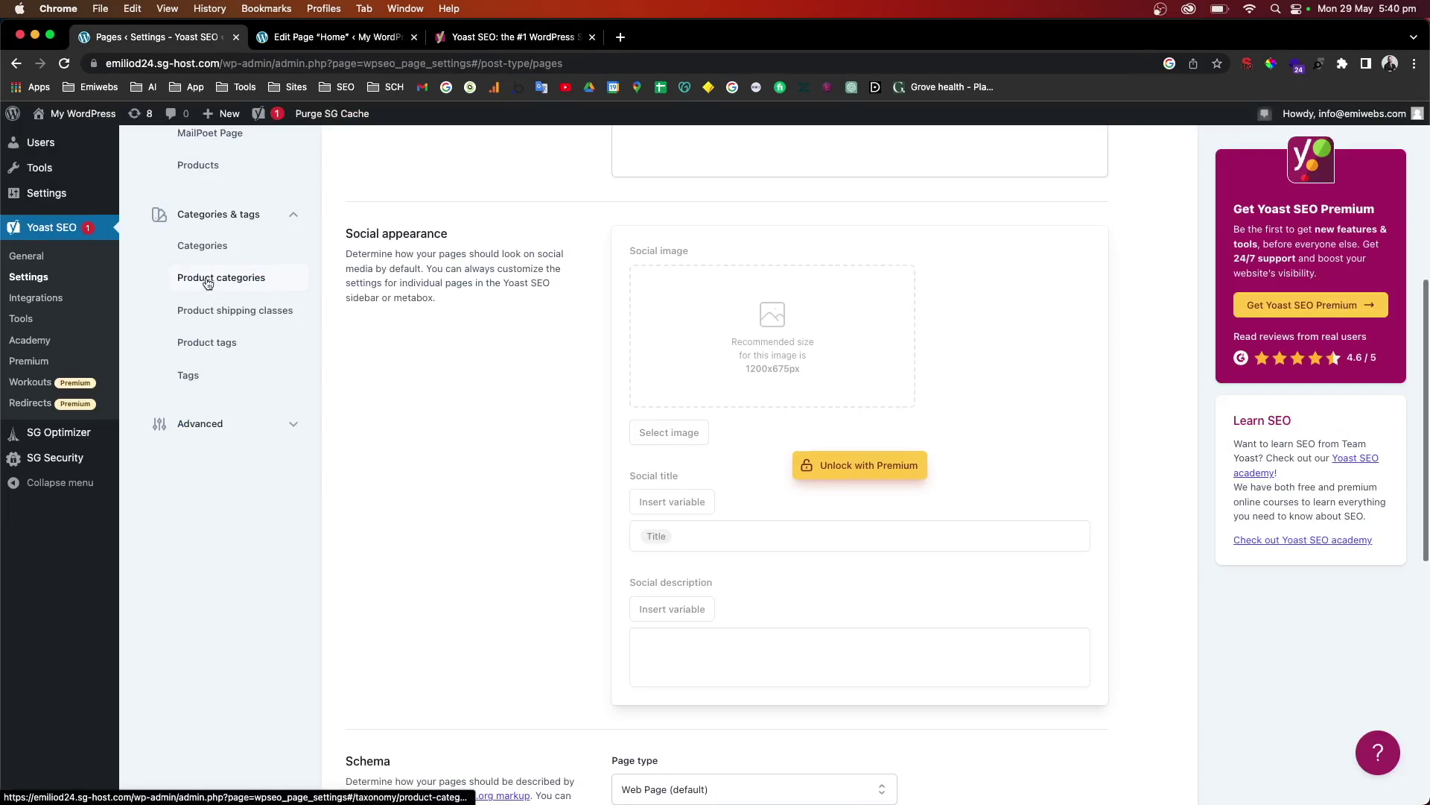
{"action": "scroll", "coordinate": [212, 282], "scroll_direction": "up", "scroll_amount": 3}
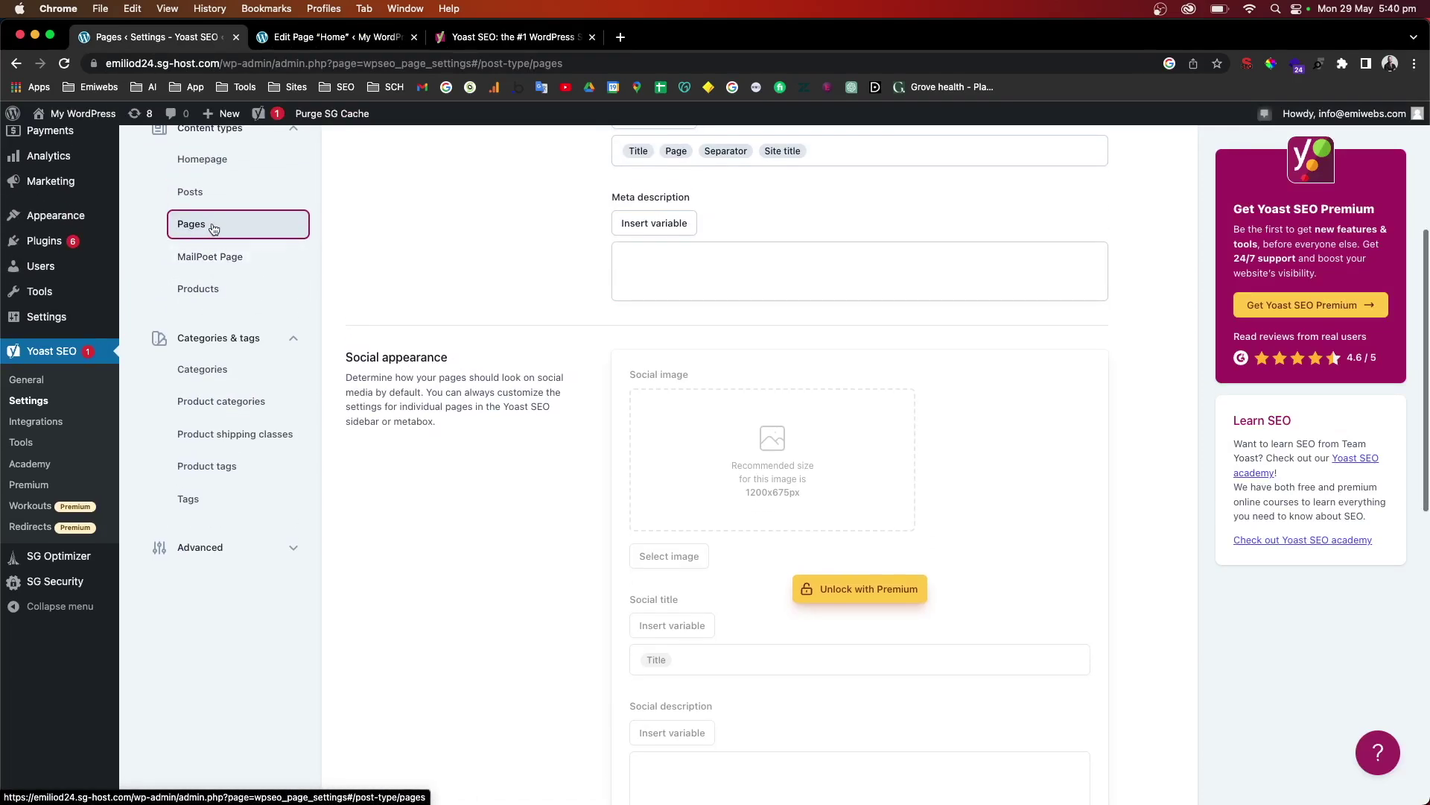
{"action": "left_click", "coordinate": [197, 265]}
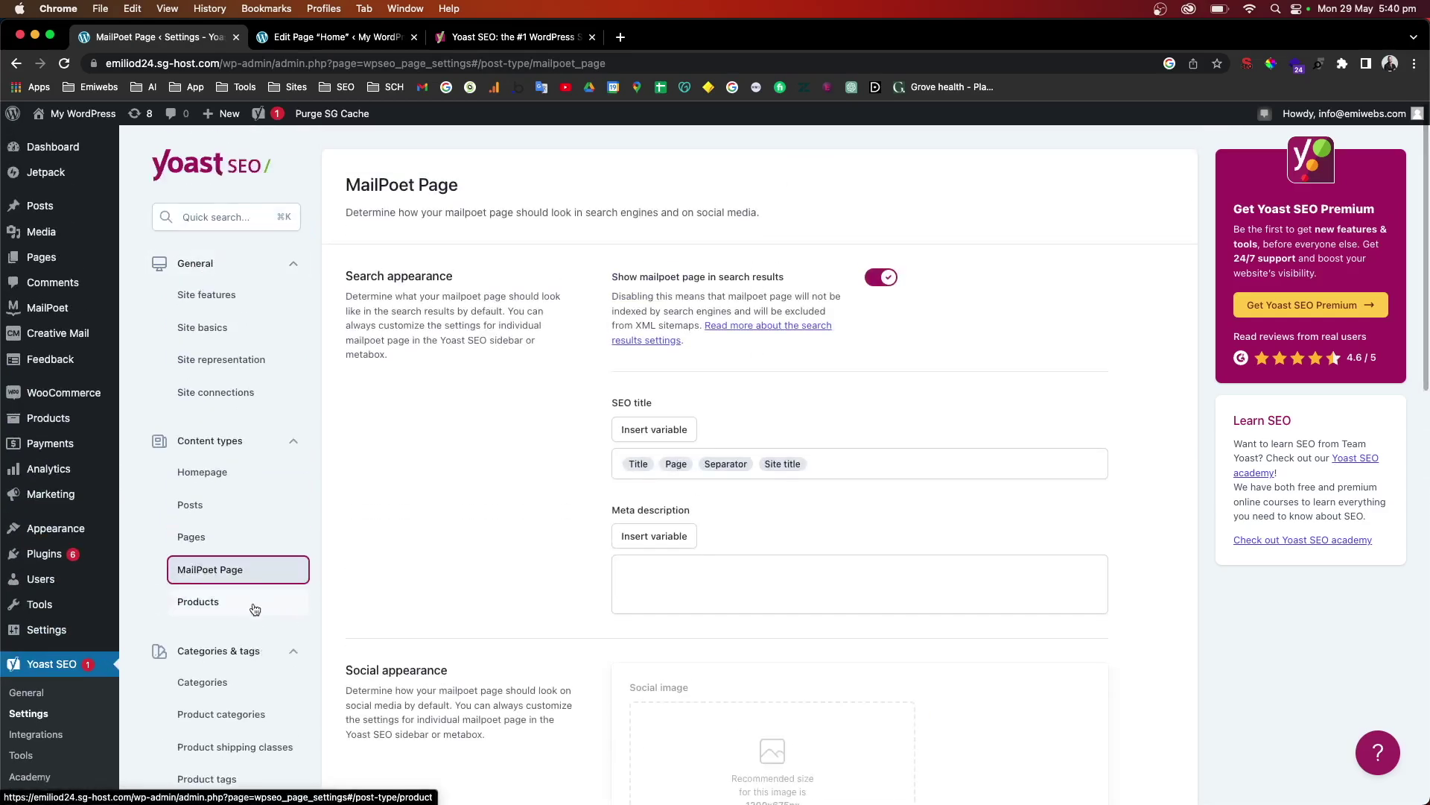
{"action": "left_click", "coordinate": [216, 605]}
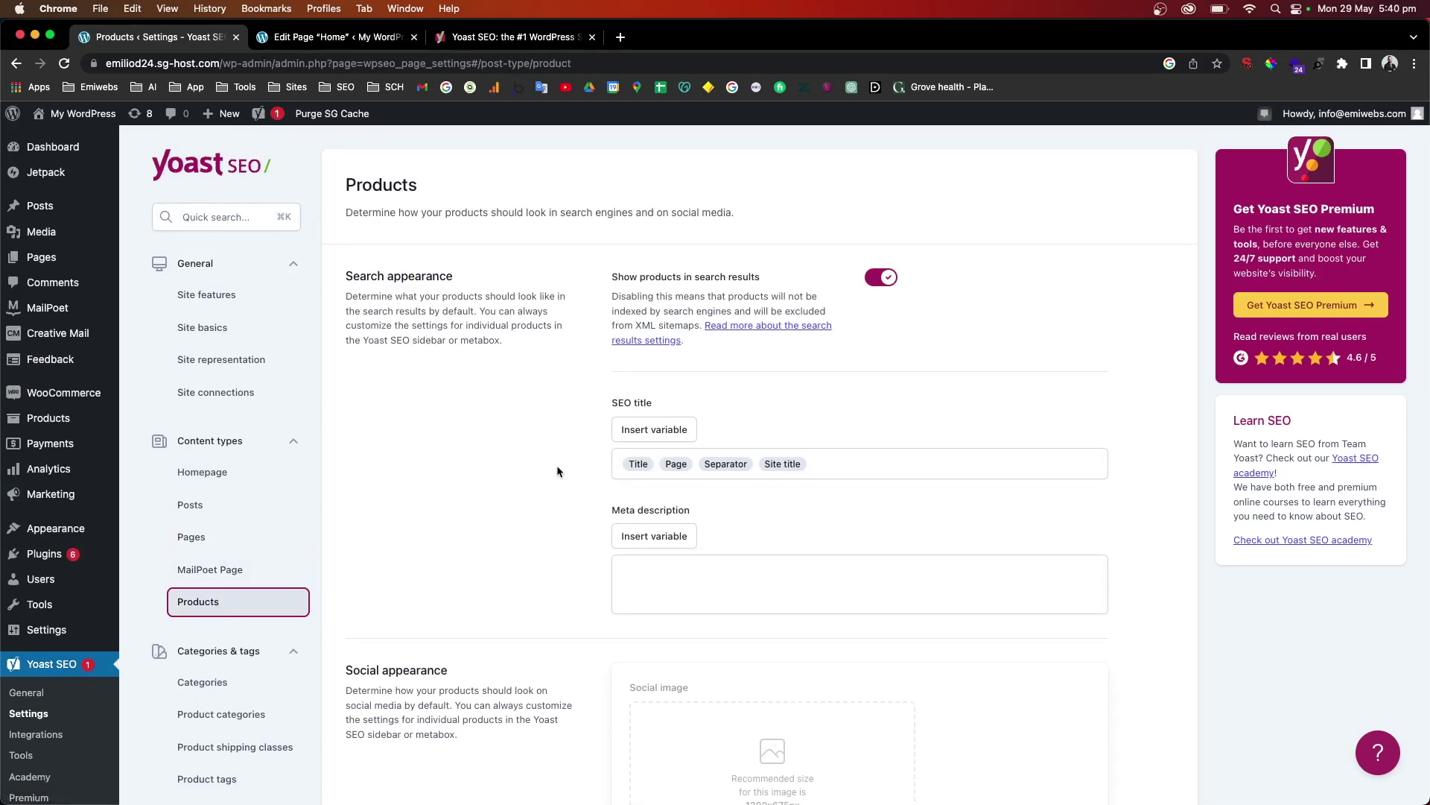
Review the default search and social appearance settings for Categories, Product categories and Product shipping classes.
{"action": "scroll", "coordinate": [198, 676], "scroll_direction": "down", "scroll_amount": 1}
{"action": "left_click", "coordinate": [216, 672]}
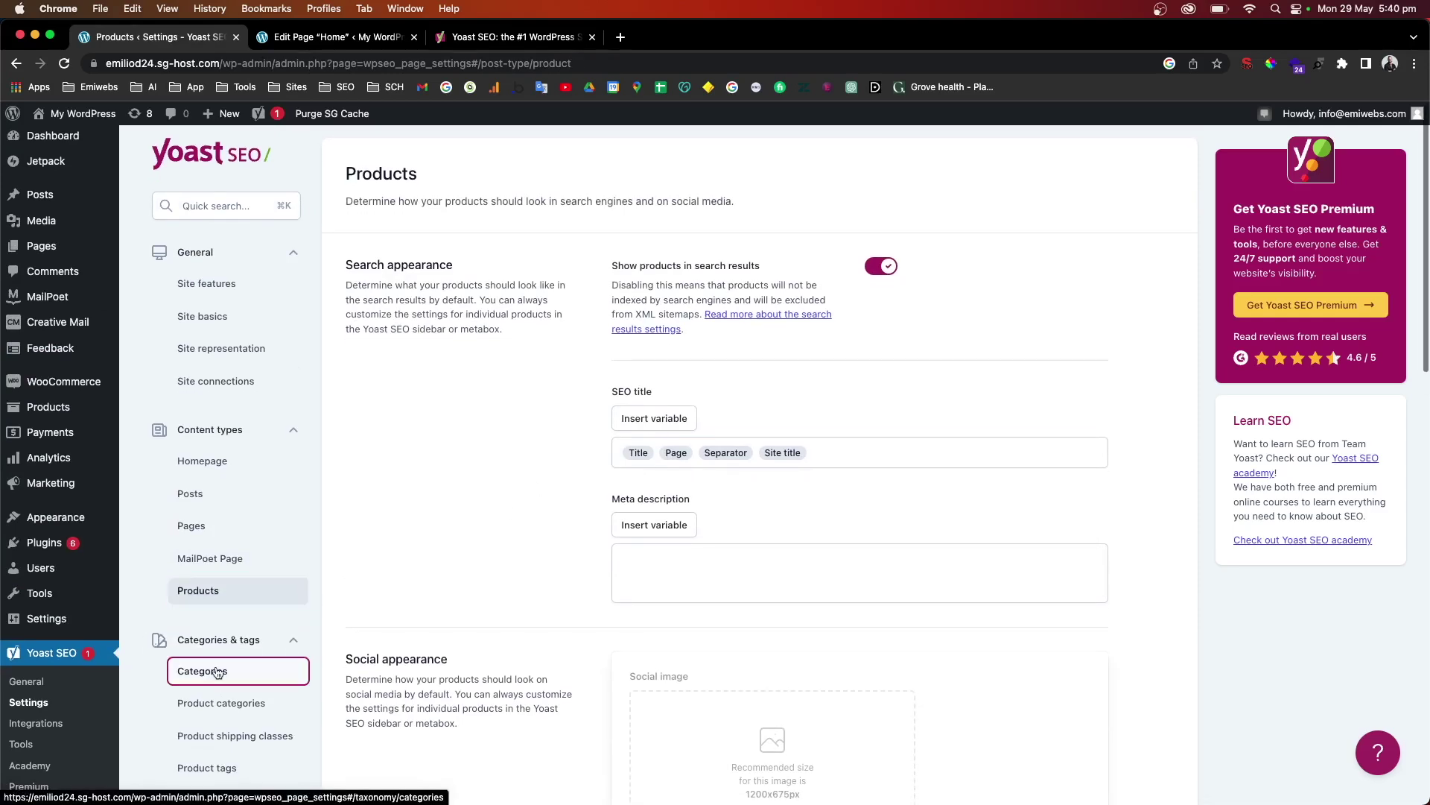
{"action": "scroll", "coordinate": [239, 422], "scroll_direction": "down", "scroll_amount": 8}
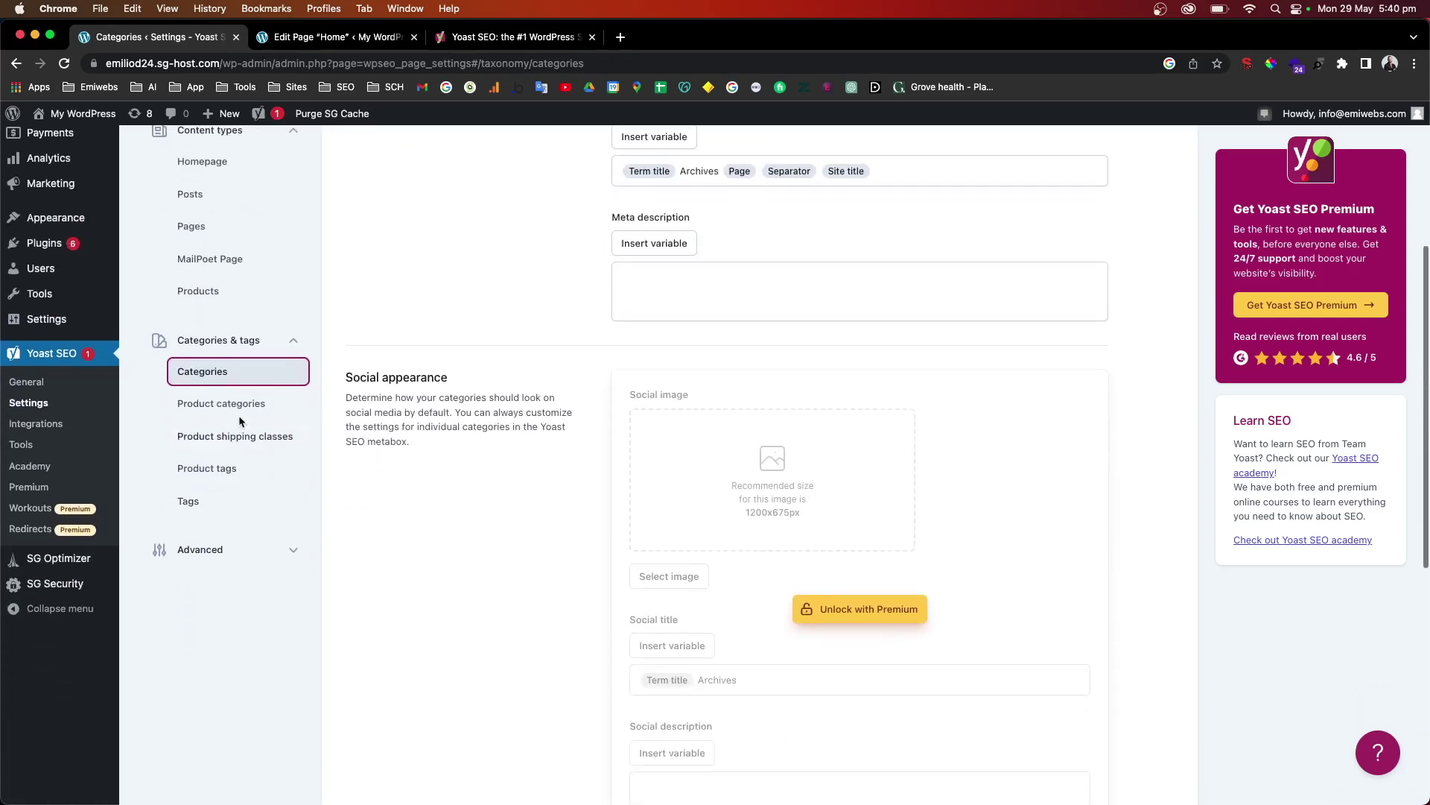
{"action": "left_click", "coordinate": [237, 406]}
{"action": "scroll", "coordinate": [482, 470], "scroll_direction": "down", "scroll_amount": 5}
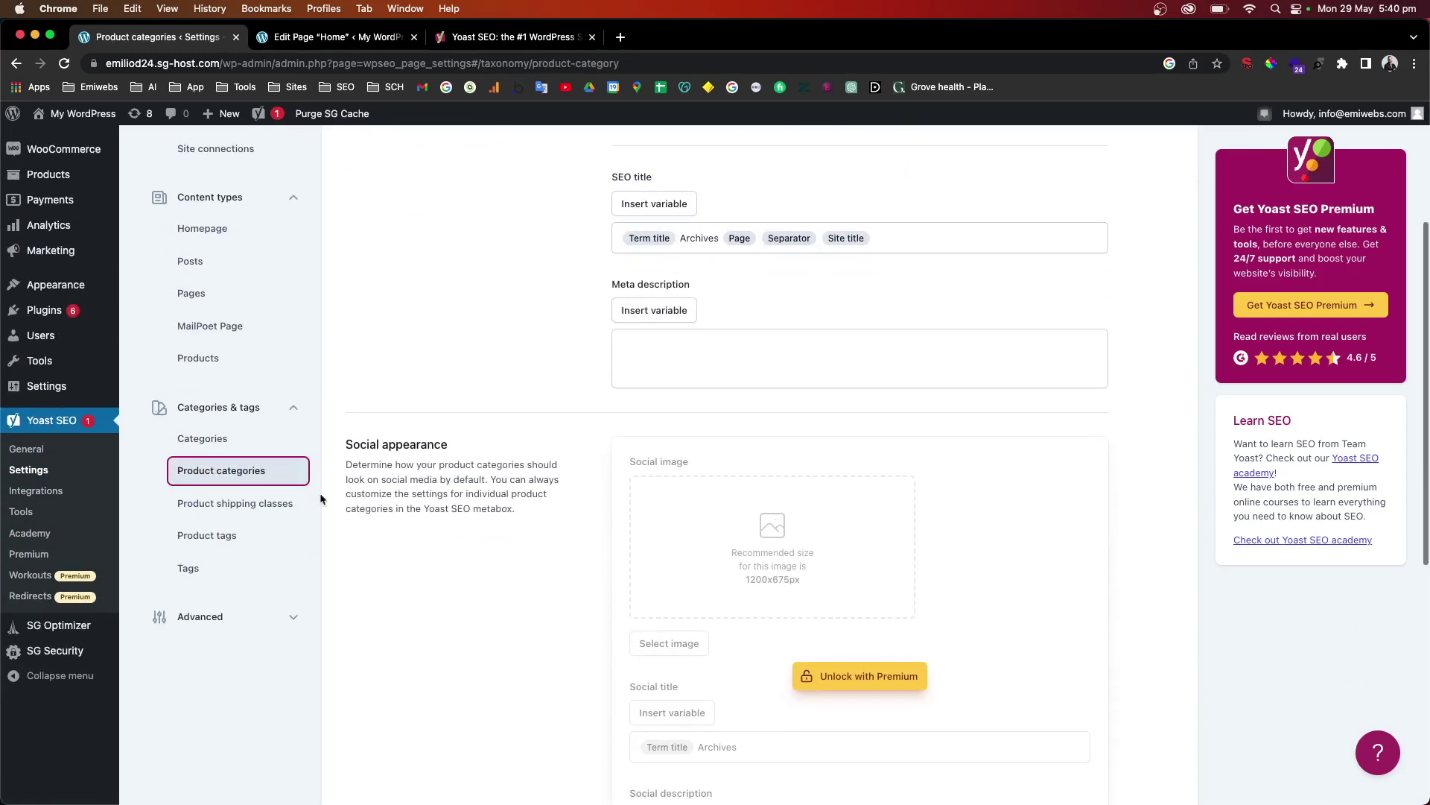
{"action": "scroll", "coordinate": [611, 472], "scroll_direction": "down", "scroll_amount": 5}
{"action": "scroll", "coordinate": [611, 472], "scroll_direction": "down", "scroll_amount": 5}
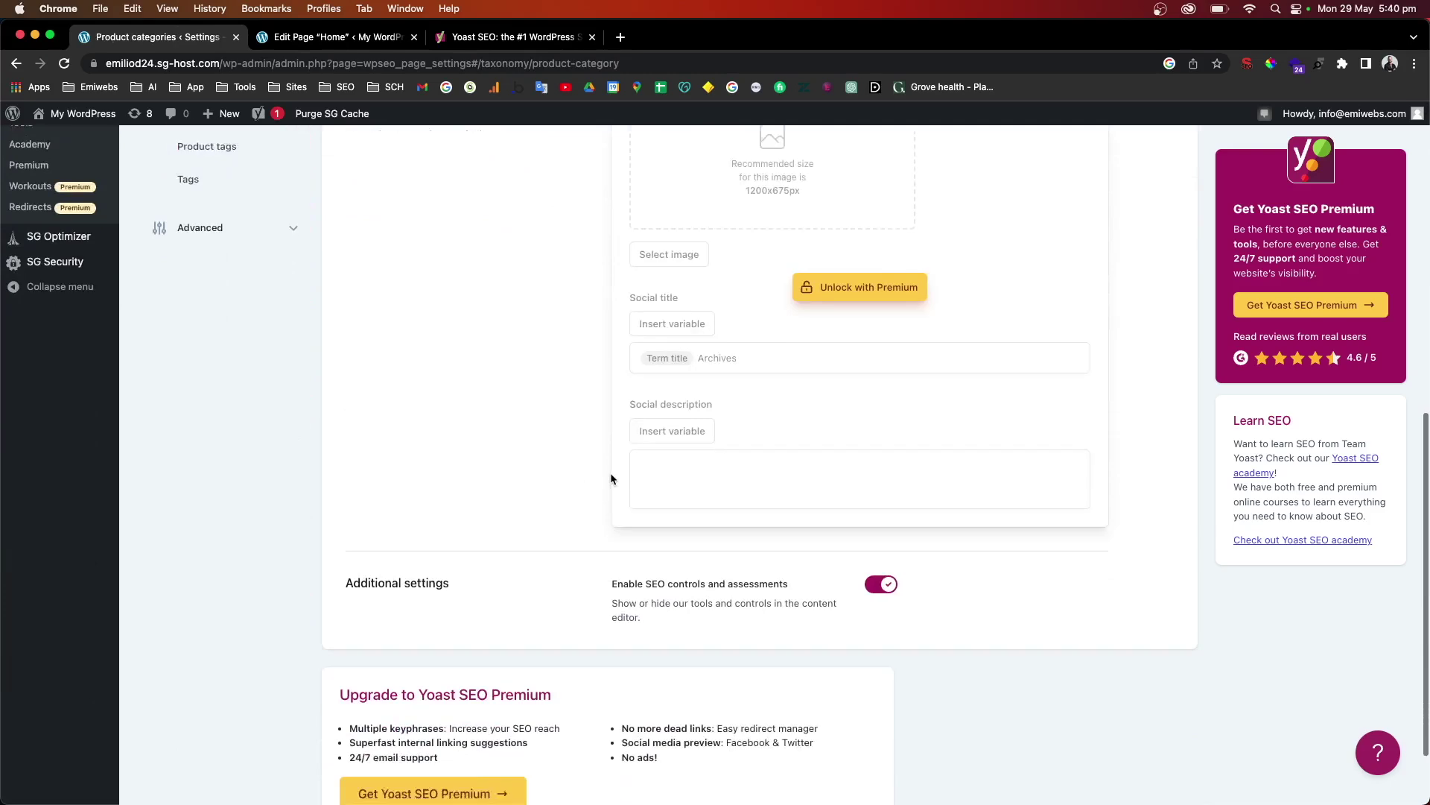
{"action": "scroll", "coordinate": [421, 474], "scroll_direction": "up", "scroll_amount": 5}
{"action": "scroll", "coordinate": [422, 473], "scroll_direction": "up", "scroll_amount": 4}
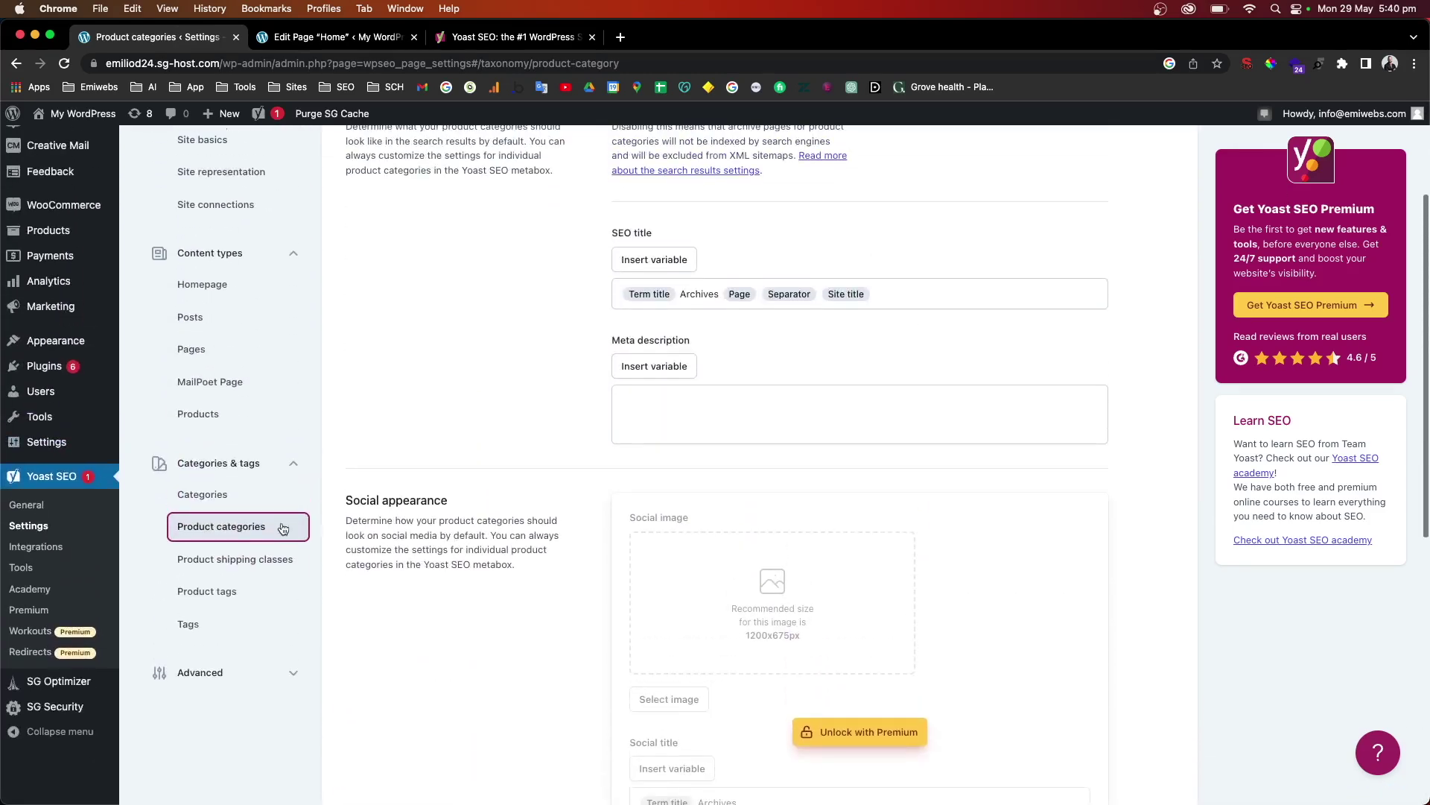
{"action": "left_click", "coordinate": [242, 567]}
{"action": "scroll", "coordinate": [248, 579], "scroll_direction": "down", "scroll_amount": 3}
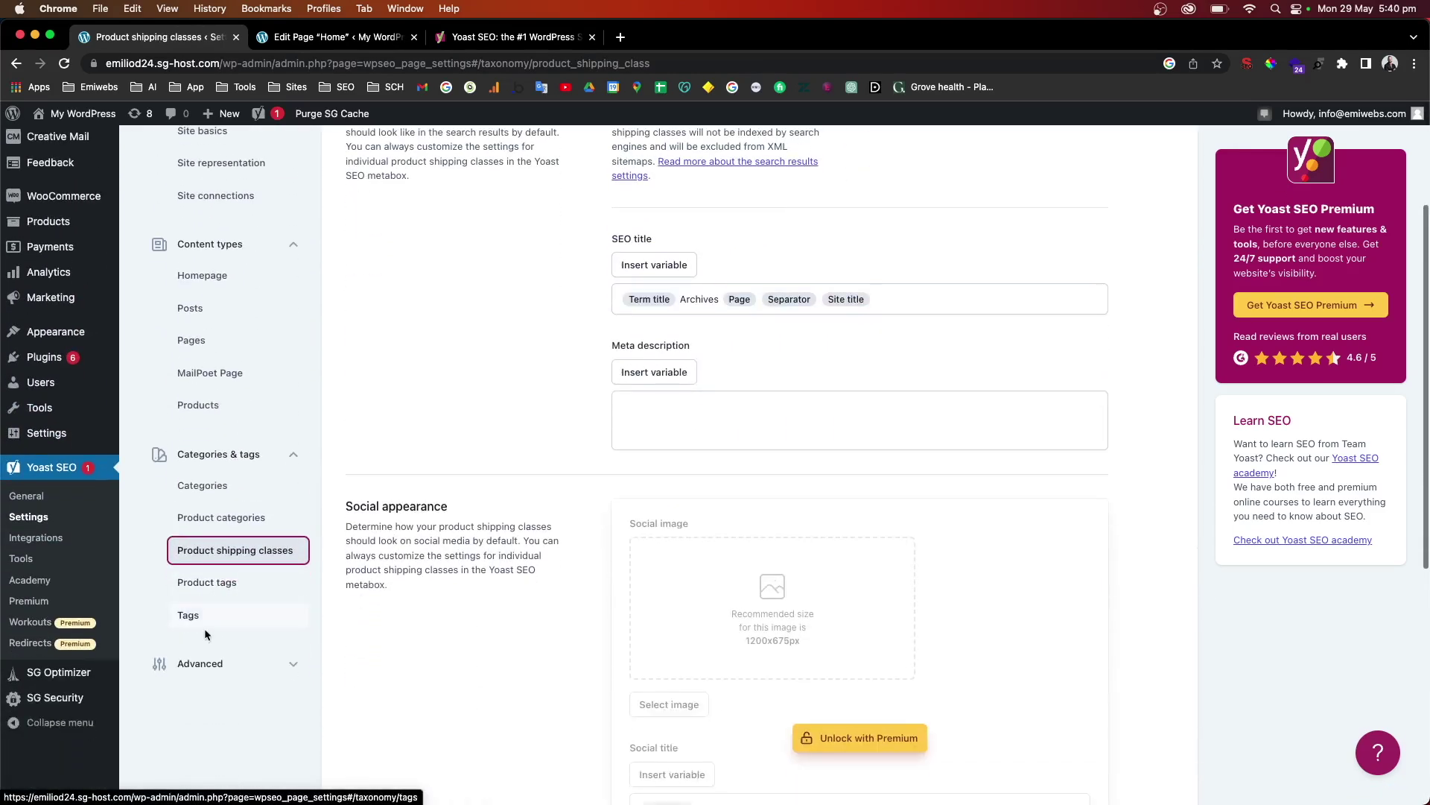
Open the advanced Crawl optimization settings and review the options for removing unwanted metadata.
{"action": "left_click", "coordinate": [201, 662]}
{"action": "scroll", "coordinate": [200, 667], "scroll_direction": "down", "scroll_amount": 1}
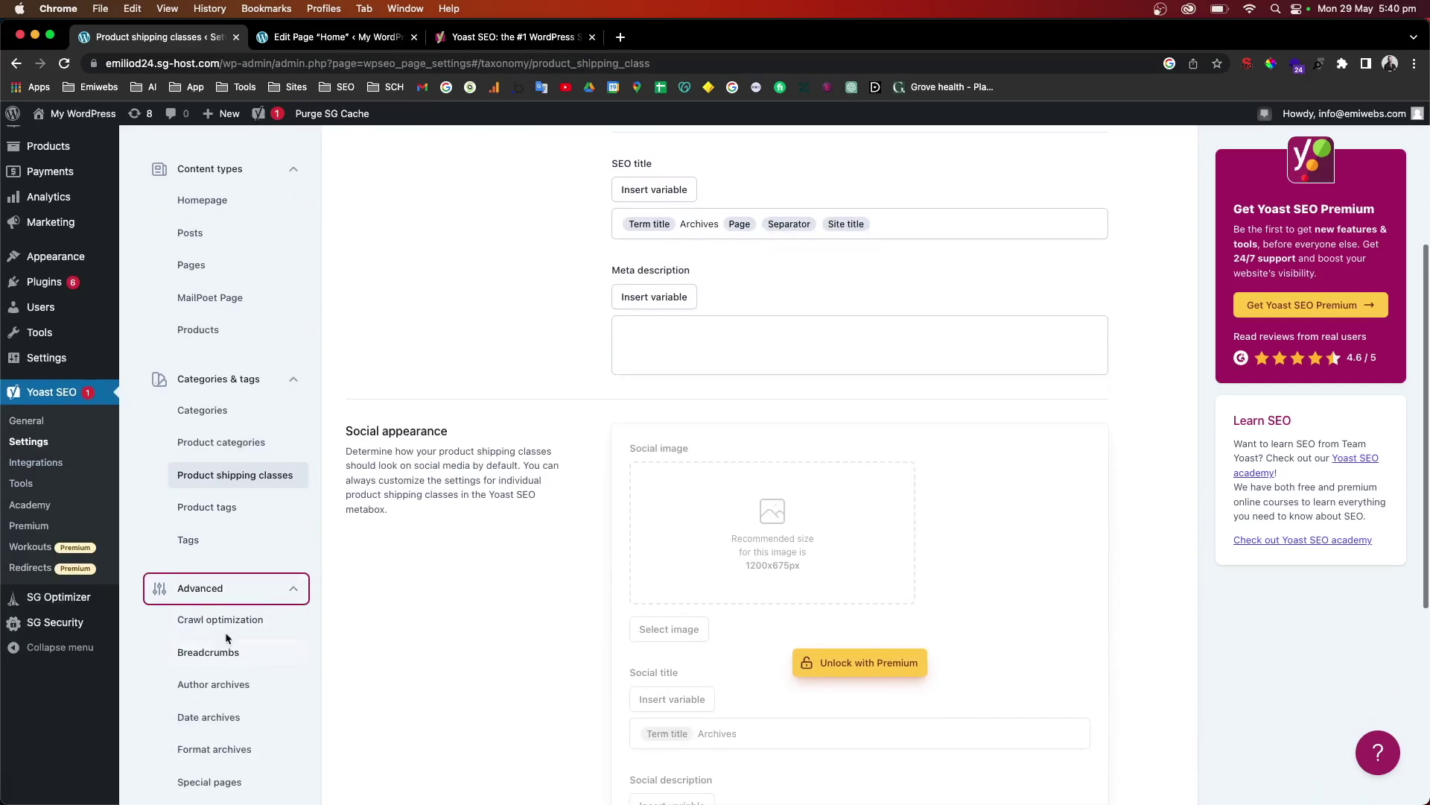
{"action": "left_click", "coordinate": [234, 626]}
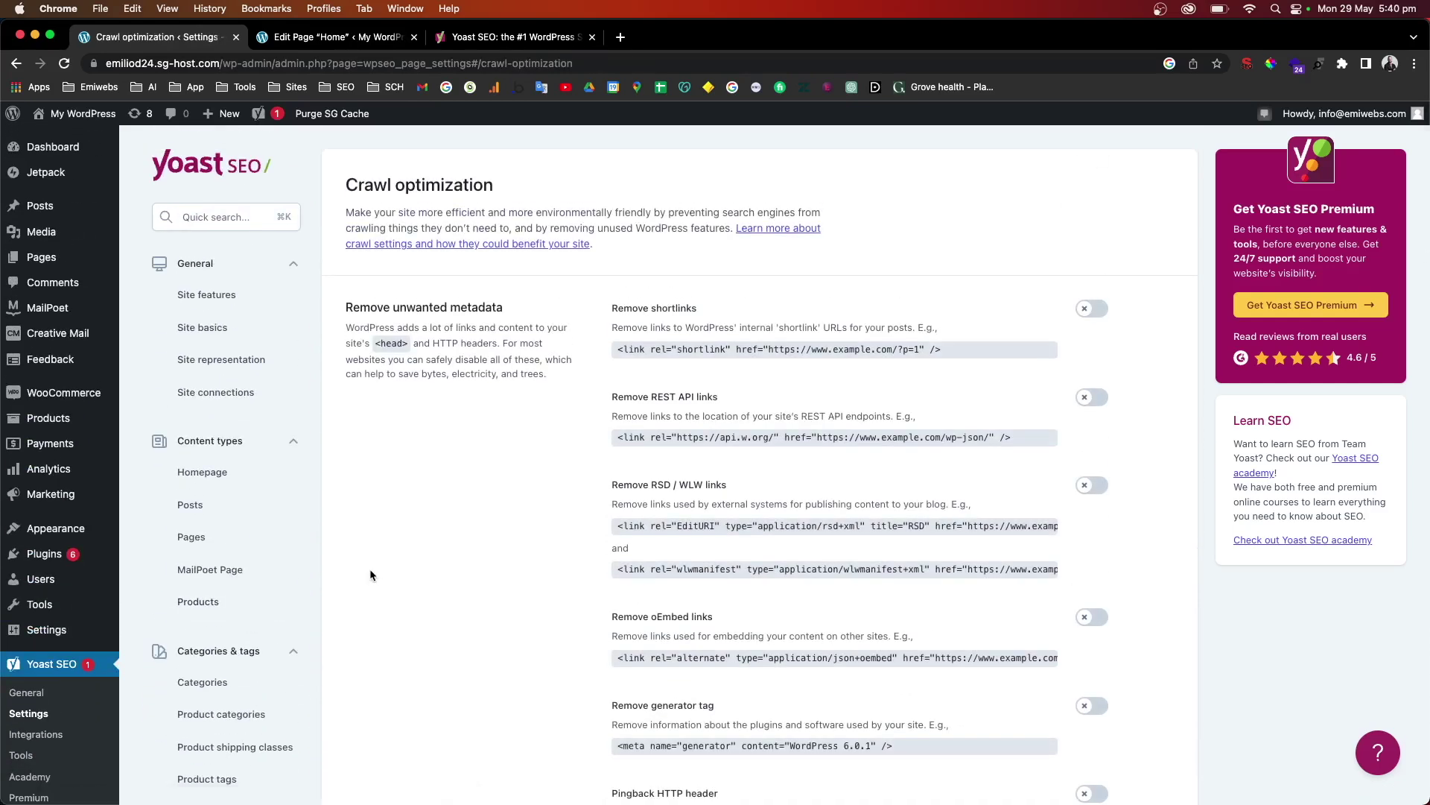
{"action": "scroll", "coordinate": [365, 576], "scroll_direction": "down", "scroll_amount": 3}
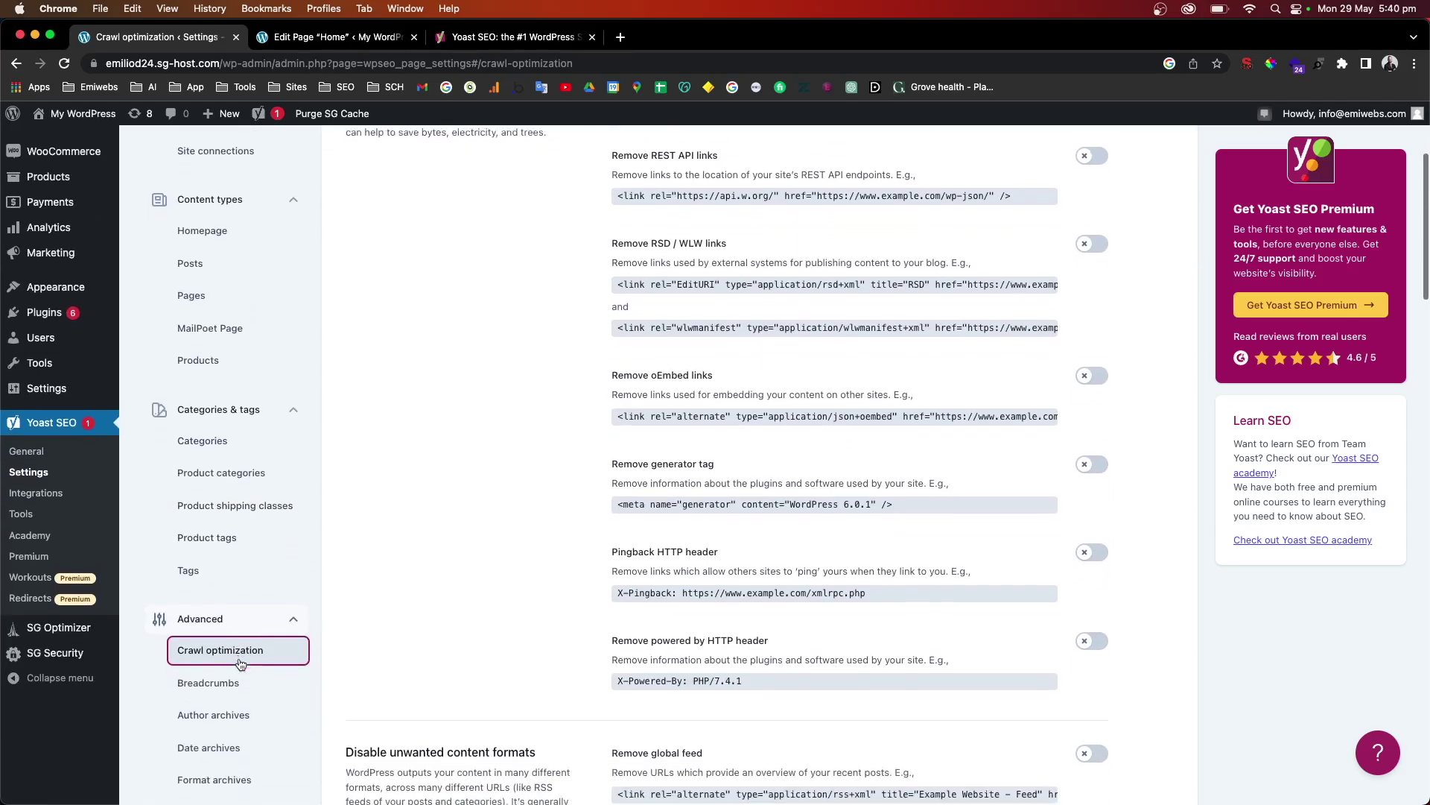
Open the Breadcrumbs settings and check the separator, Homepage anchor text and breadcrumb prefix fields.
{"action": "scroll", "coordinate": [239, 664], "scroll_direction": "down", "scroll_amount": 1}
{"action": "left_click", "coordinate": [218, 668]}
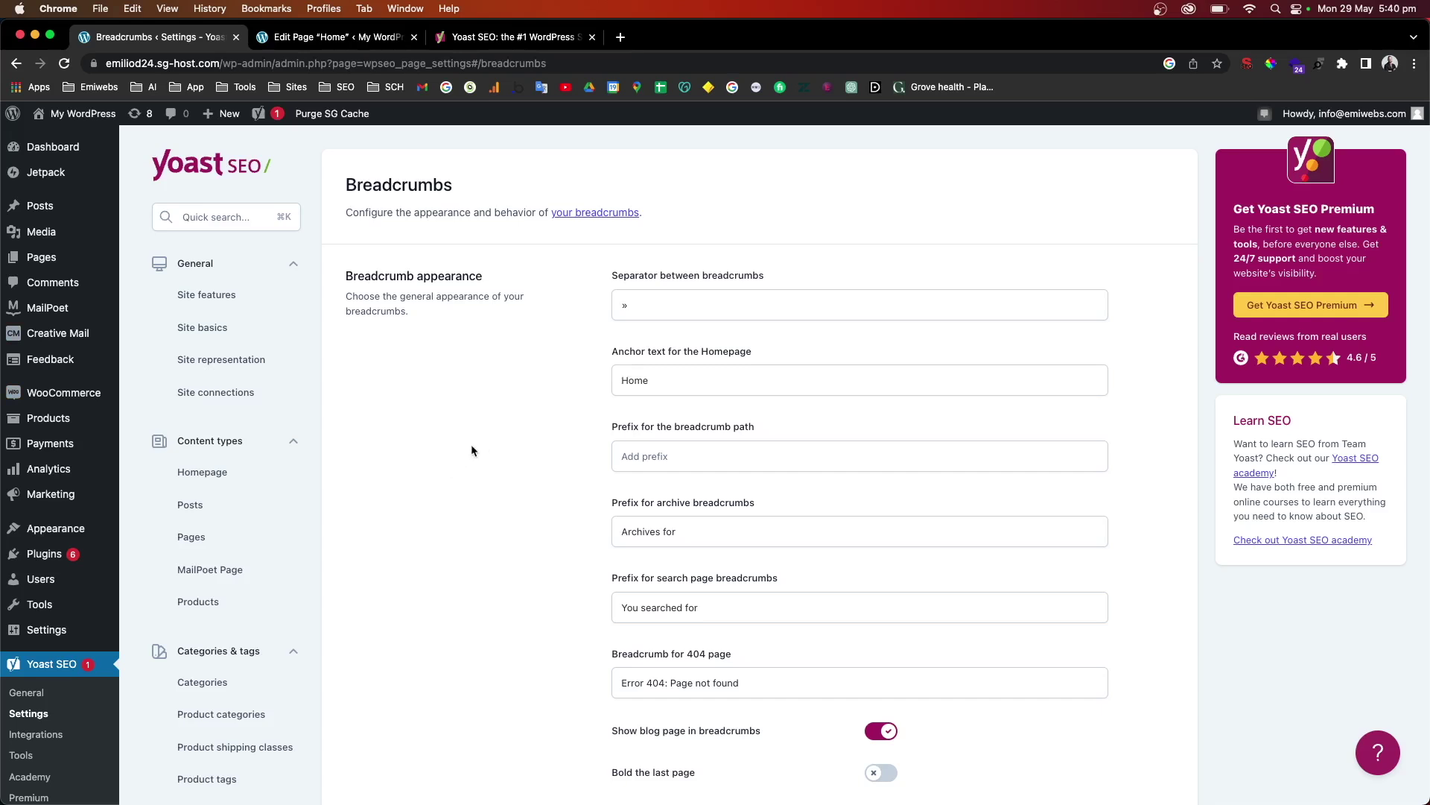
{"action": "scroll", "coordinate": [674, 402], "scroll_direction": "down", "scroll_amount": 1}
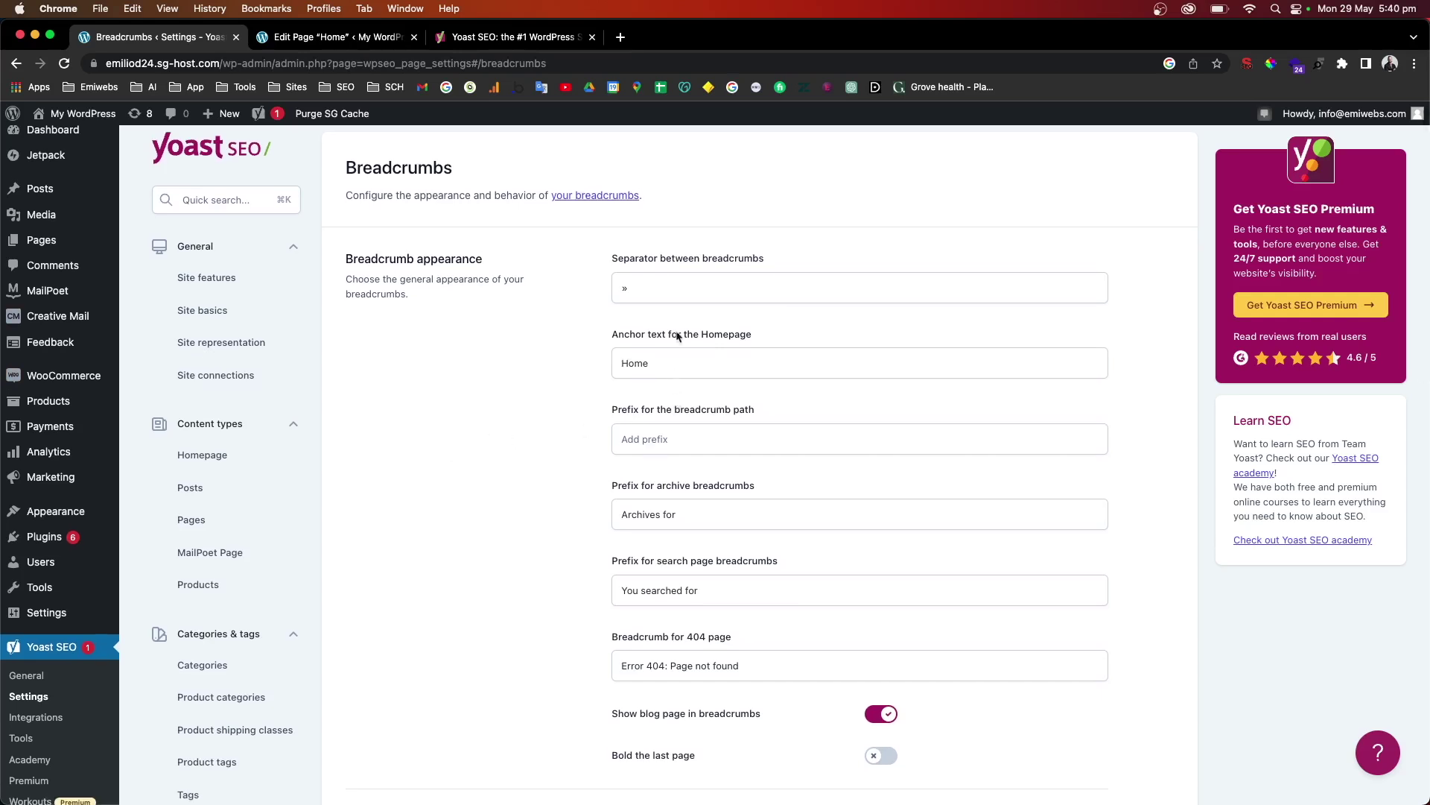
{"action": "left_click", "coordinate": [632, 295]}
{"action": "left_click", "coordinate": [647, 362]}
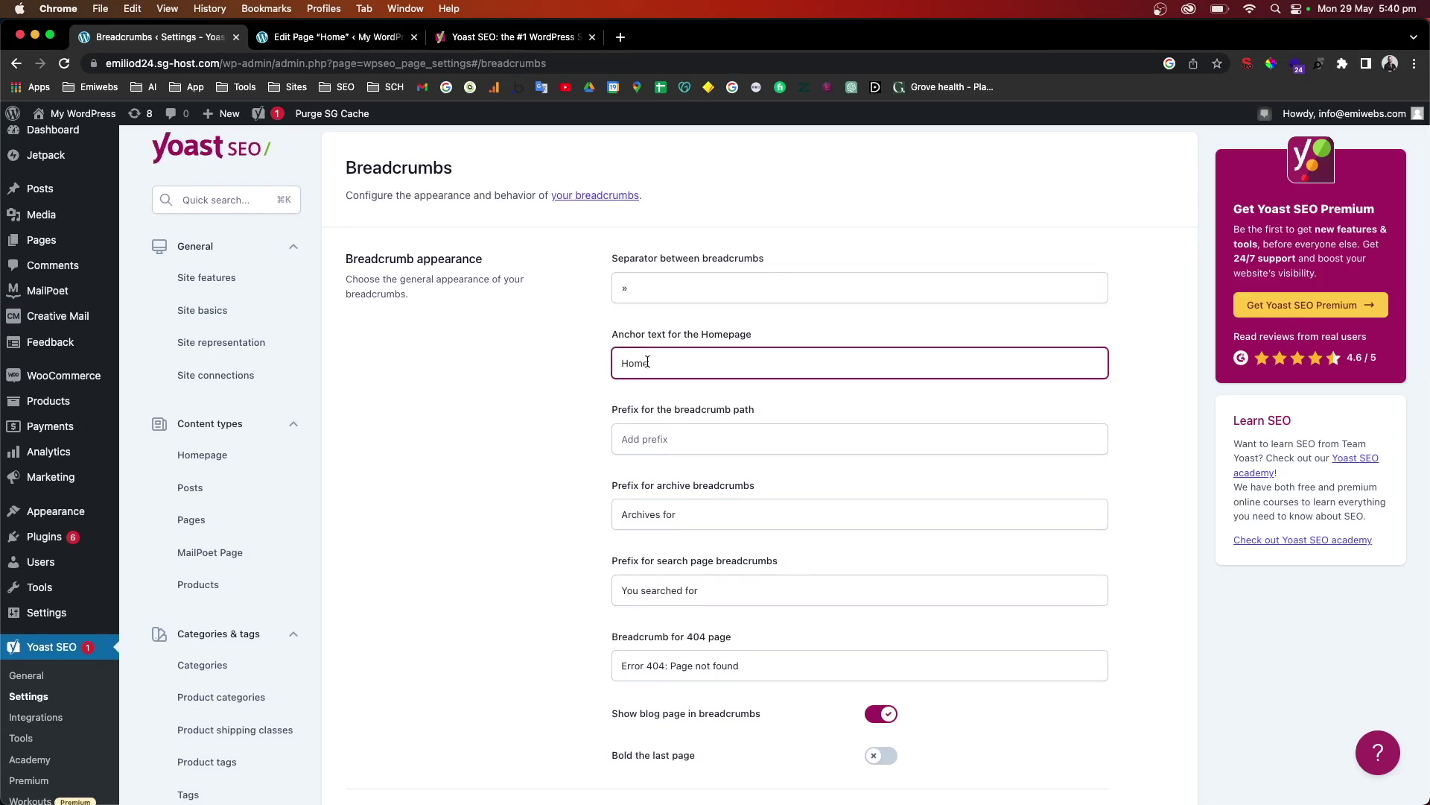
{"action": "scroll", "coordinate": [646, 386], "scroll_direction": "down", "scroll_amount": 1}
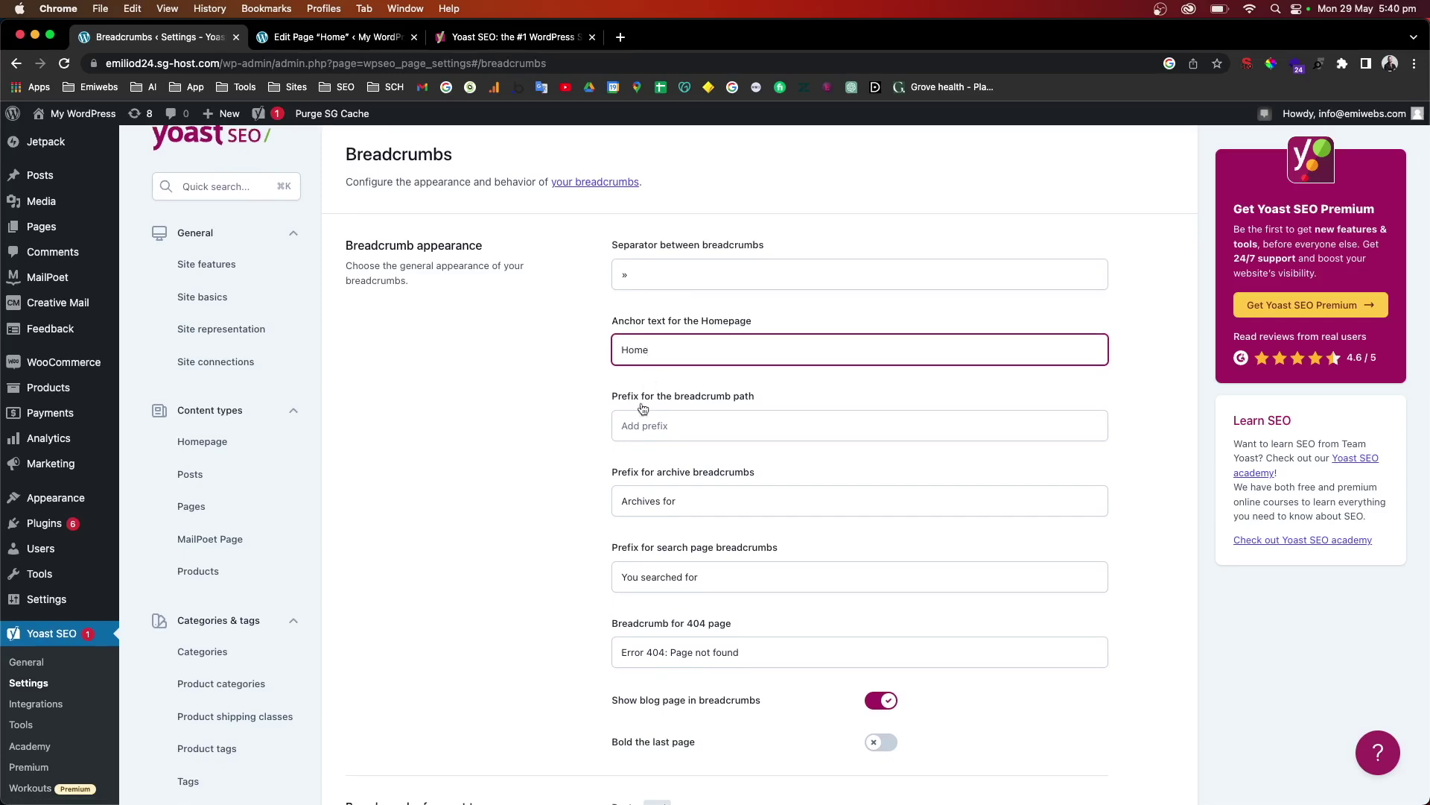
{"action": "scroll", "coordinate": [640, 415], "scroll_direction": "down", "scroll_amount": 5}
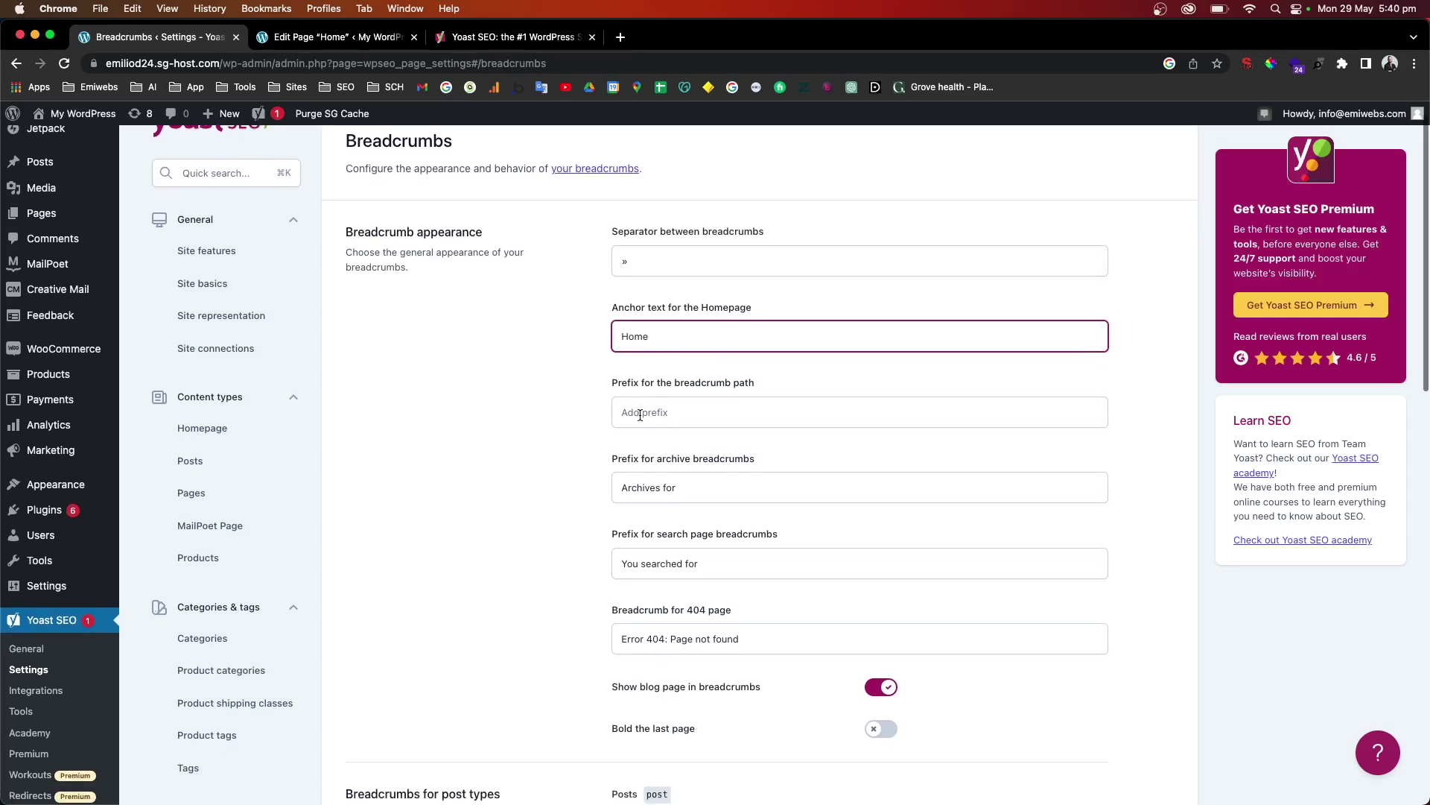
{"action": "scroll", "coordinate": [640, 415], "scroll_direction": "down", "scroll_amount": 1}
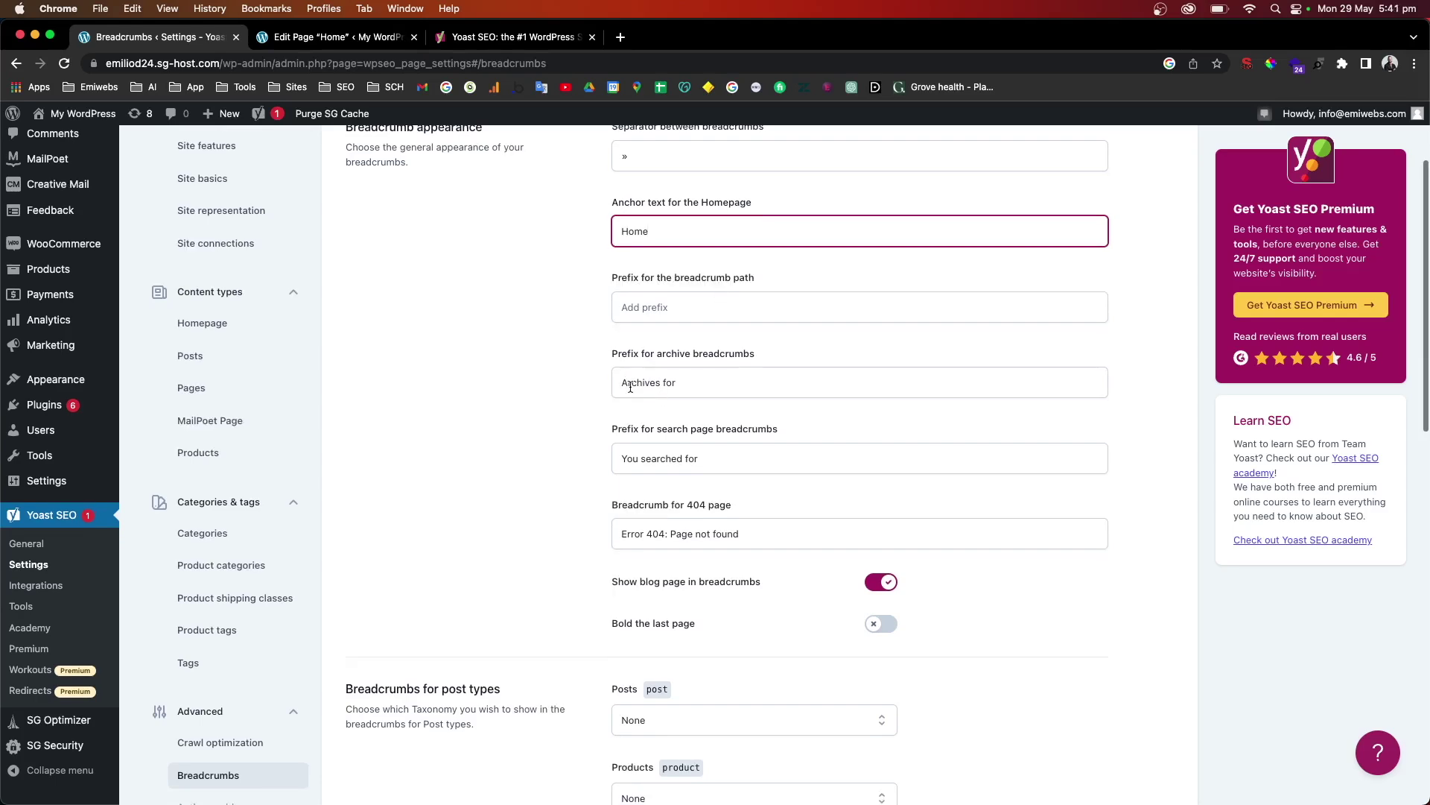
Review the remaining breadcrumb options, including the breadcrumbs for post types and for taxonomies.
{"action": "scroll", "coordinate": [663, 365], "scroll_direction": "down", "scroll_amount": 5}
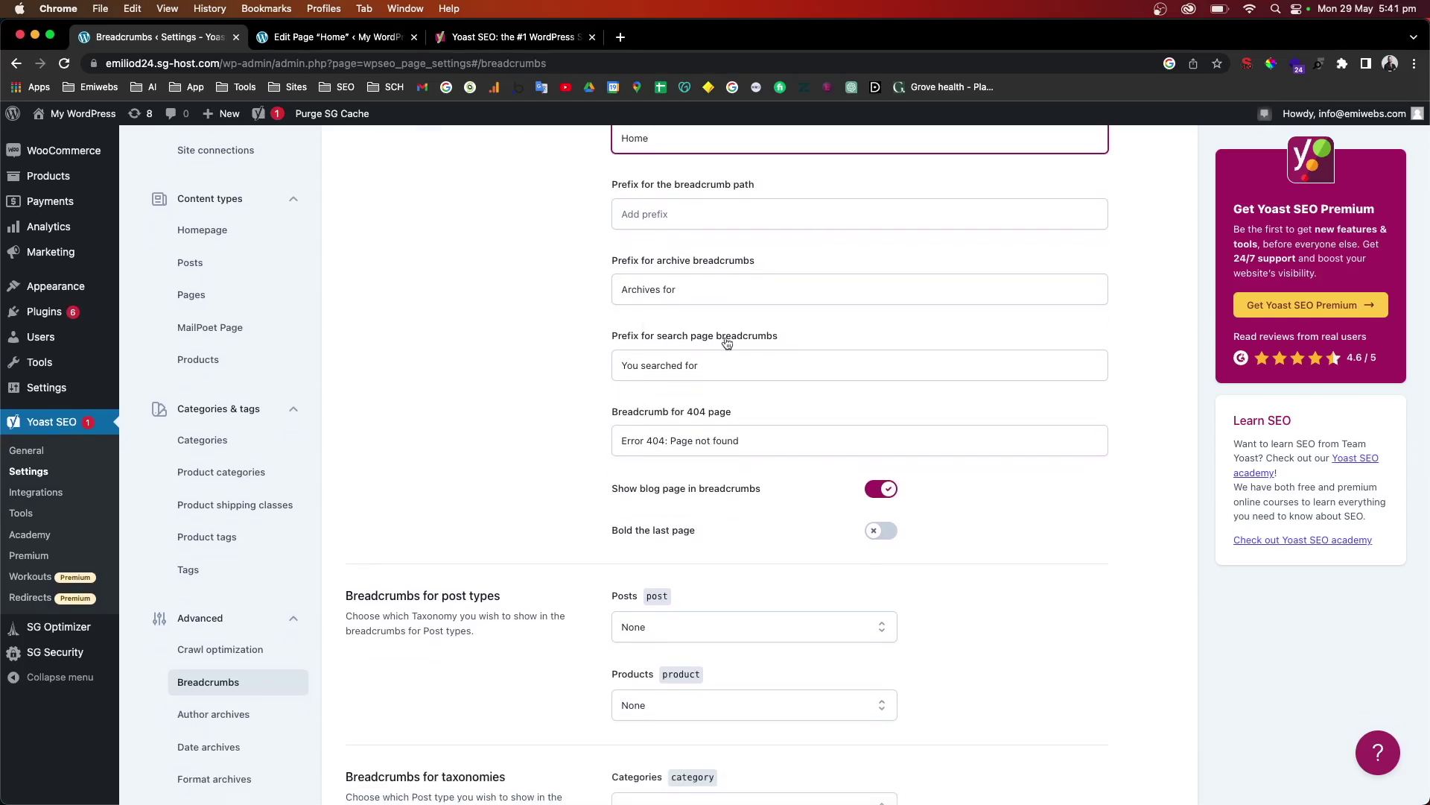
{"action": "scroll", "coordinate": [633, 393], "scroll_direction": "down", "scroll_amount": 5}
{"action": "scroll", "coordinate": [631, 390], "scroll_direction": "down", "scroll_amount": 8}
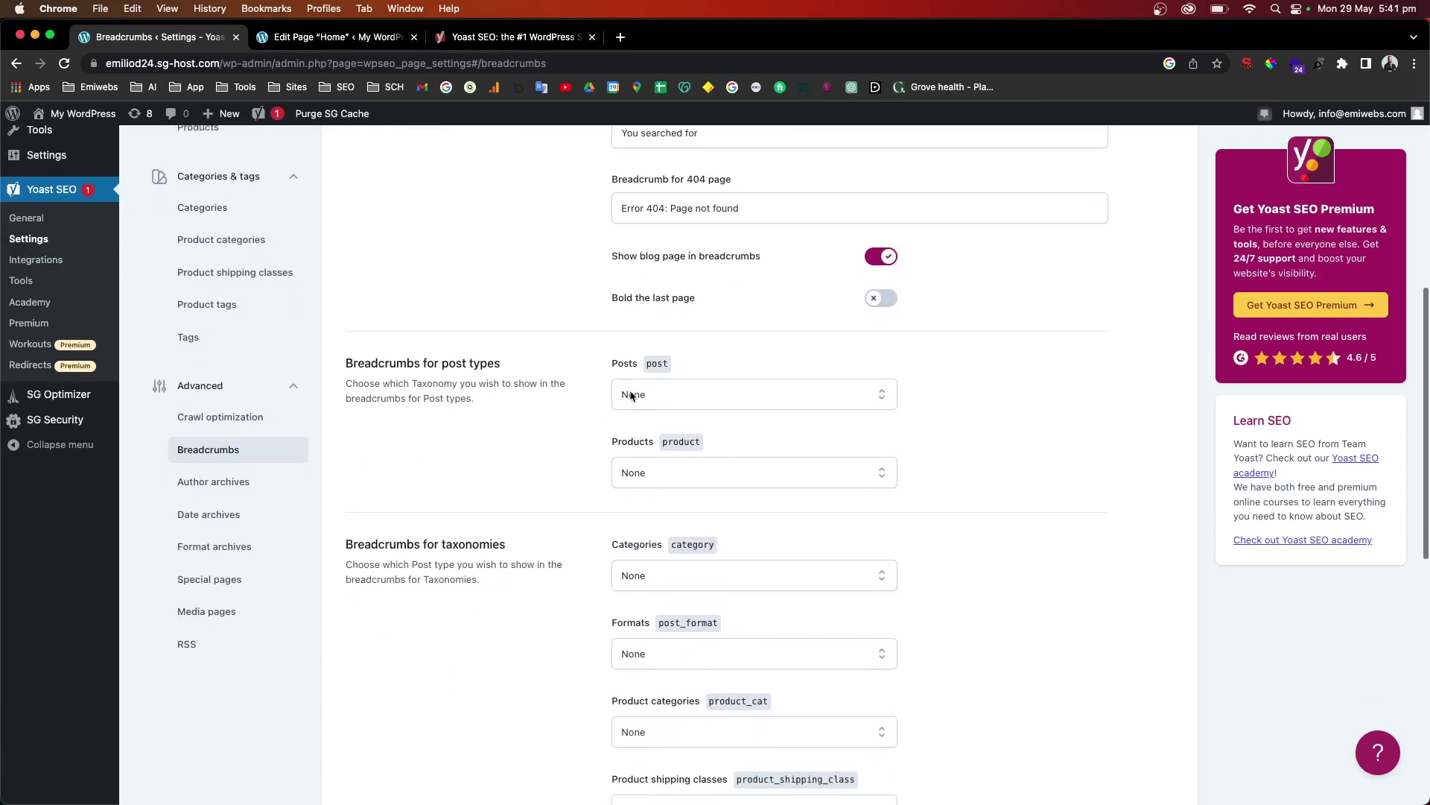
{"action": "scroll", "coordinate": [630, 396], "scroll_direction": "down", "scroll_amount": 5}
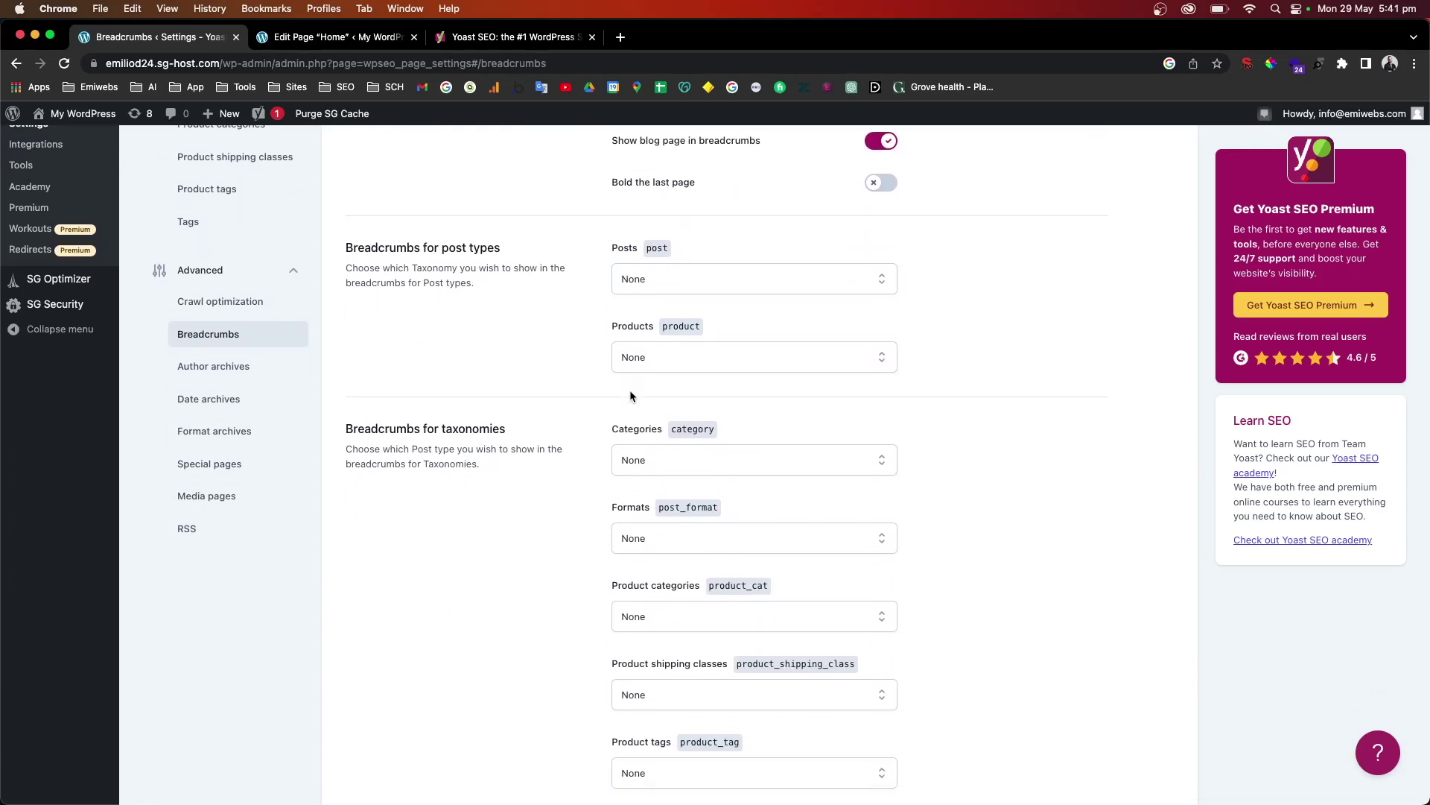
{"action": "scroll", "coordinate": [630, 396], "scroll_direction": "down", "scroll_amount": 5}
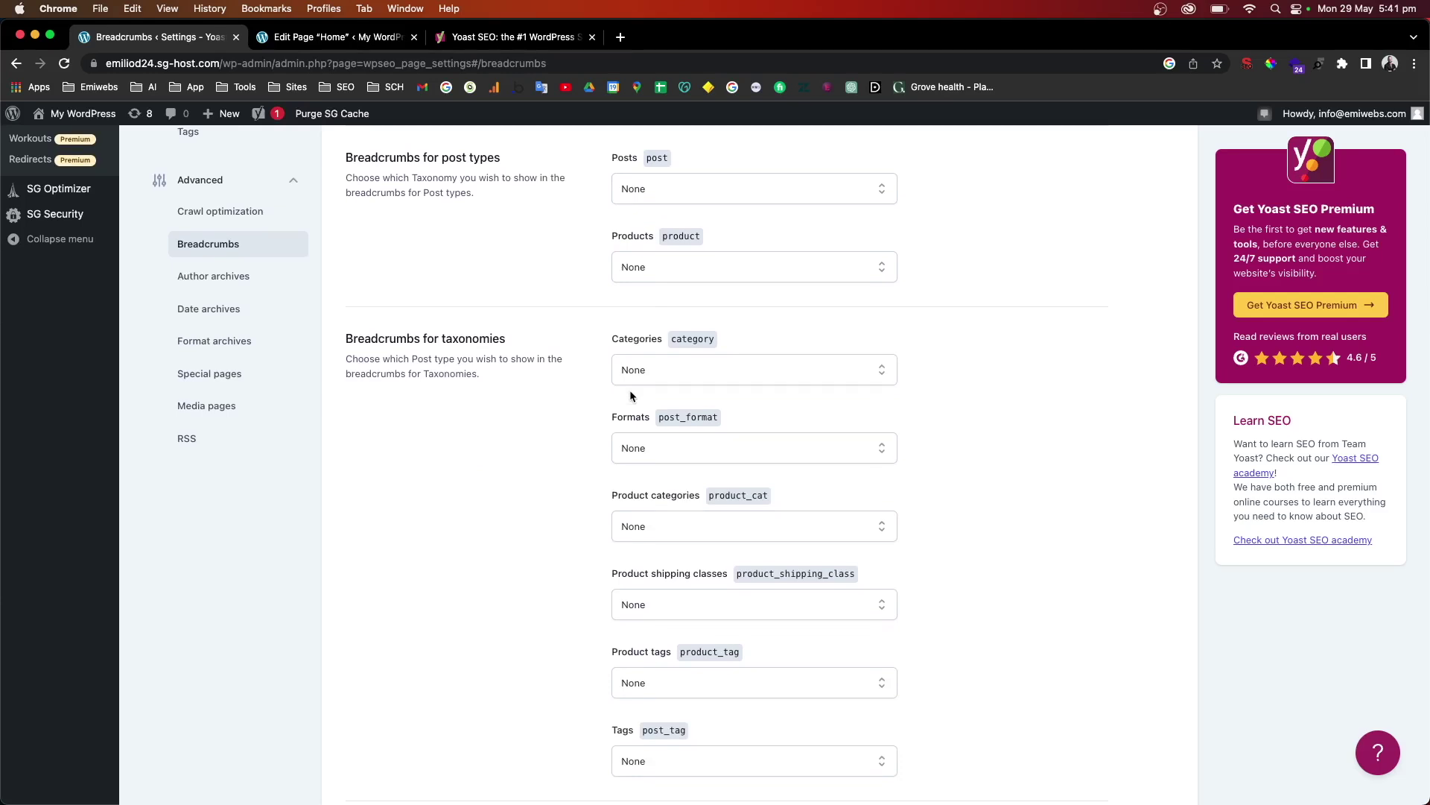
Review the breadcrumb settings for product taxonomies and tags, and the option for enabling breadcrumbs in the theme.
{"action": "scroll", "coordinate": [654, 484], "scroll_direction": "down", "scroll_amount": 6}
{"action": "scroll", "coordinate": [650, 493], "scroll_direction": "down", "scroll_amount": 10}
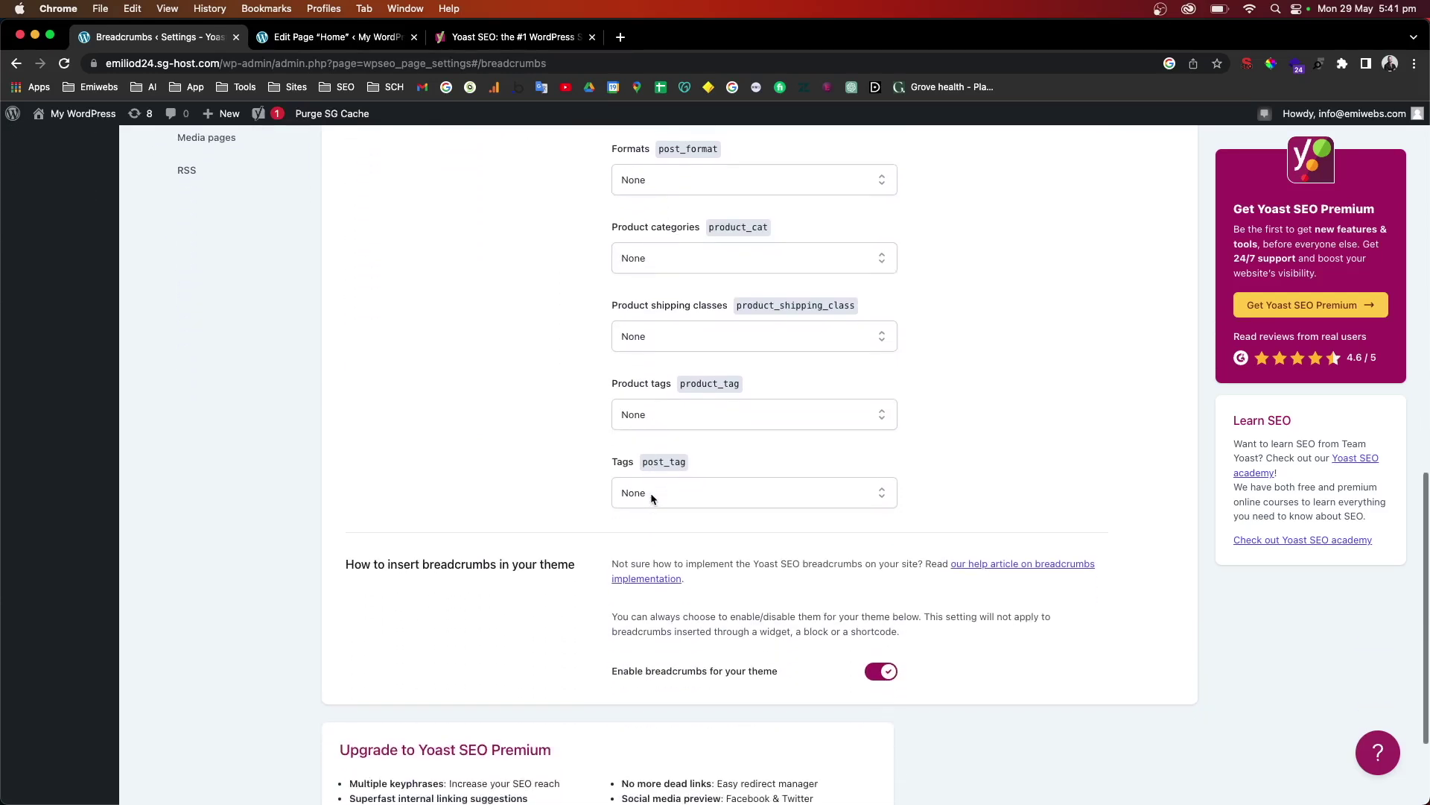
{"action": "scroll", "coordinate": [650, 494], "scroll_direction": "up", "scroll_amount": 20}
{"action": "scroll", "coordinate": [651, 493], "scroll_direction": "up", "scroll_amount": 15}
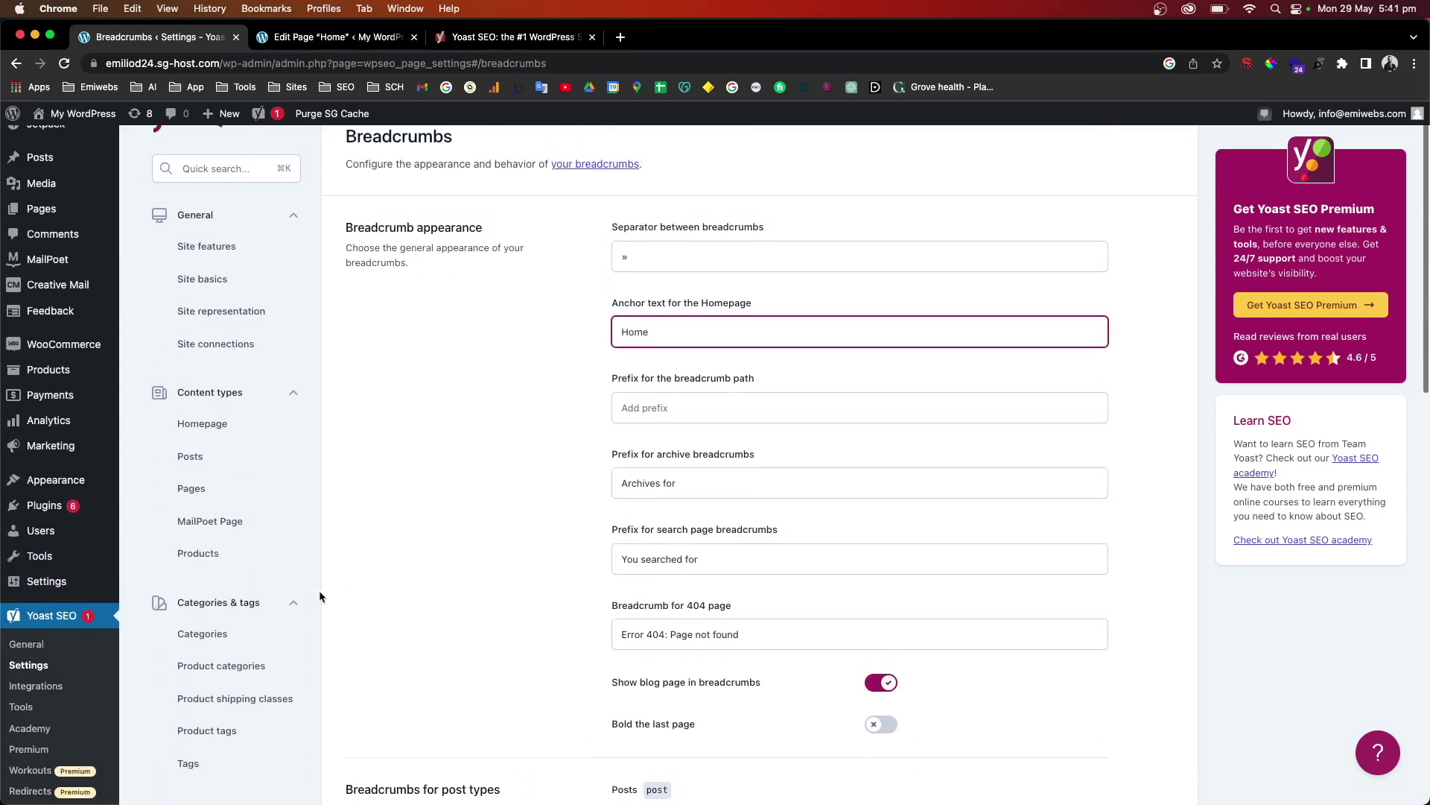
Open the advanced Author archives settings and review the search result options, SEO title, meta description and social appearance.
{"action": "scroll", "coordinate": [319, 590], "scroll_direction": "down", "scroll_amount": 10}
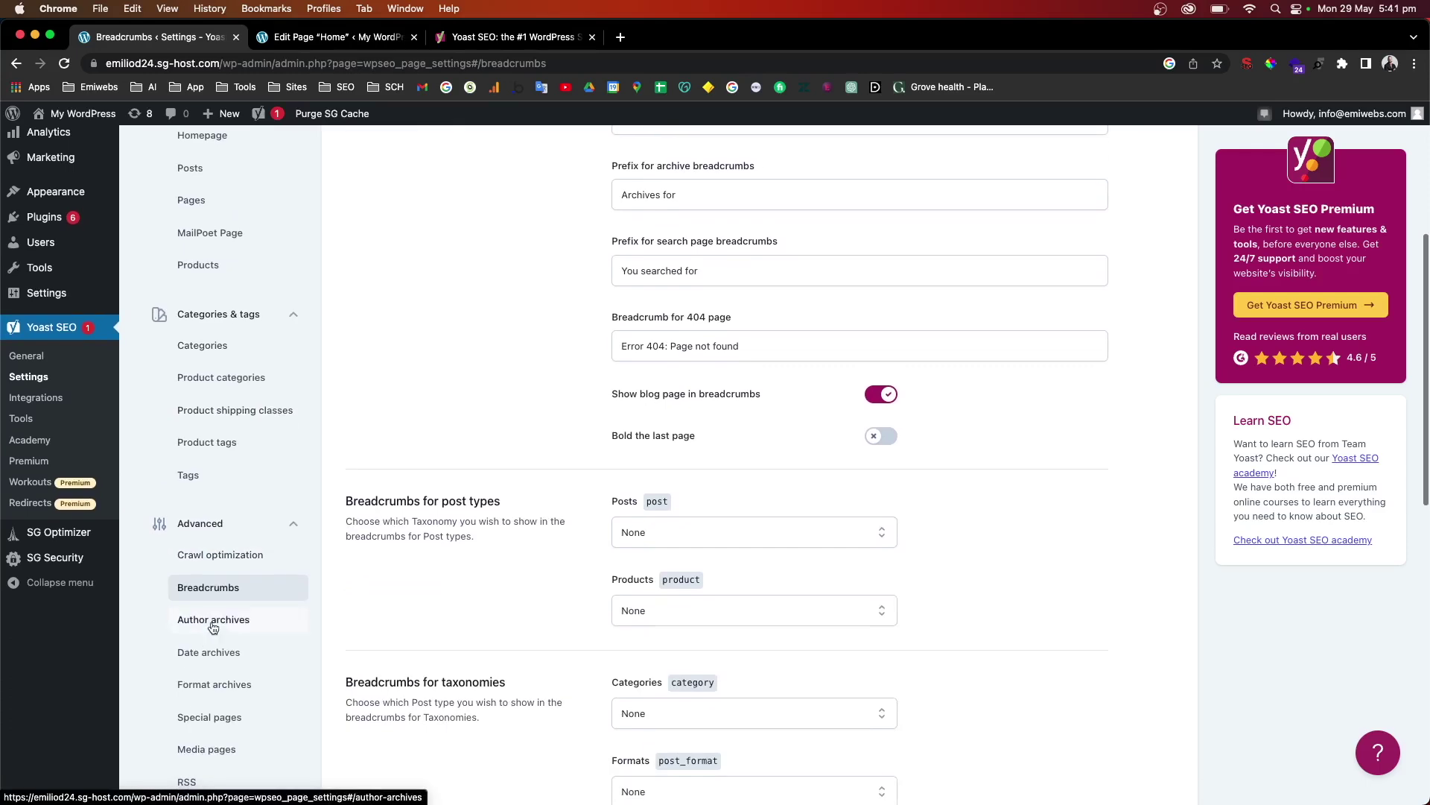
{"action": "scroll", "coordinate": [211, 628], "scroll_direction": "down", "scroll_amount": 1}
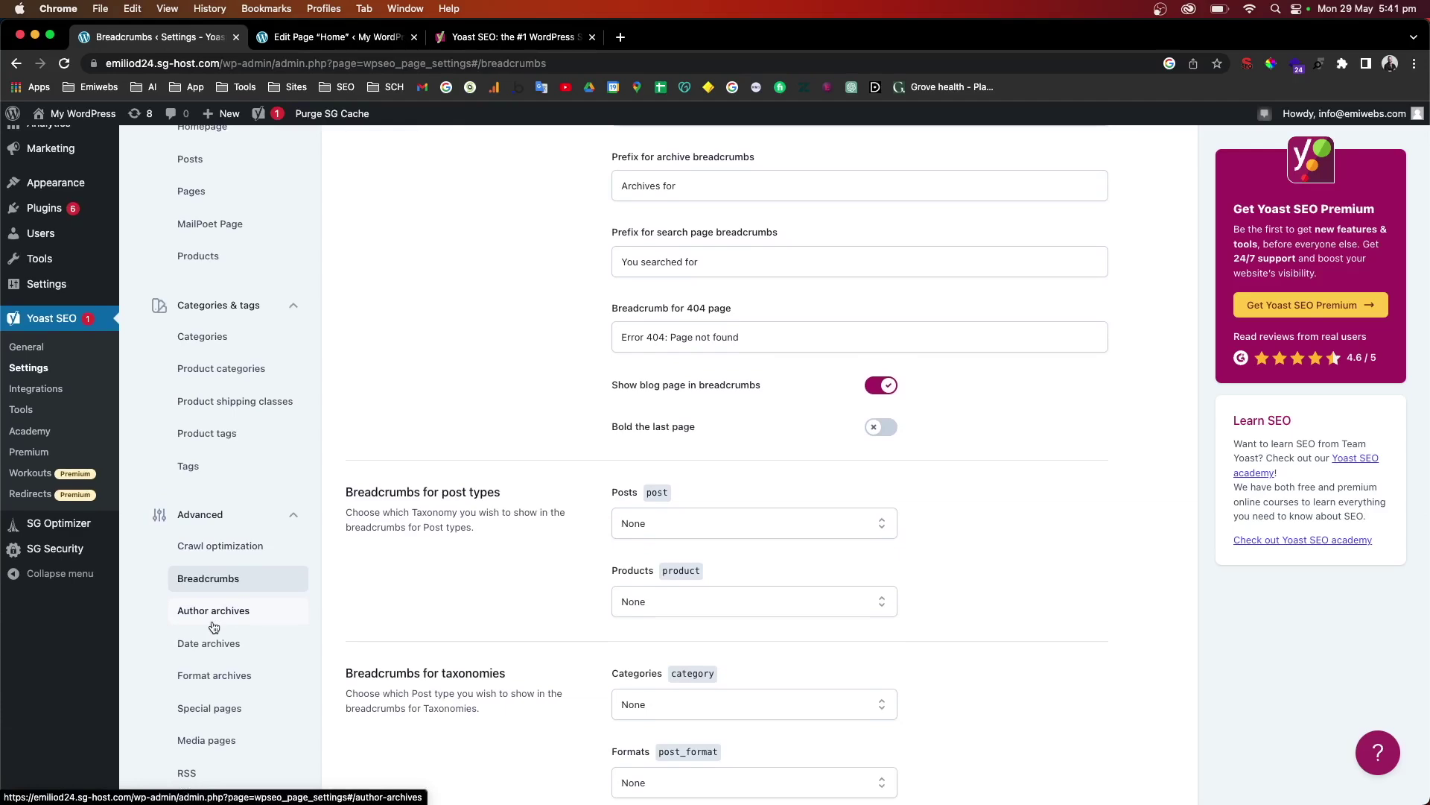
{"action": "scroll", "coordinate": [214, 627], "scroll_direction": "down", "scroll_amount": 1}
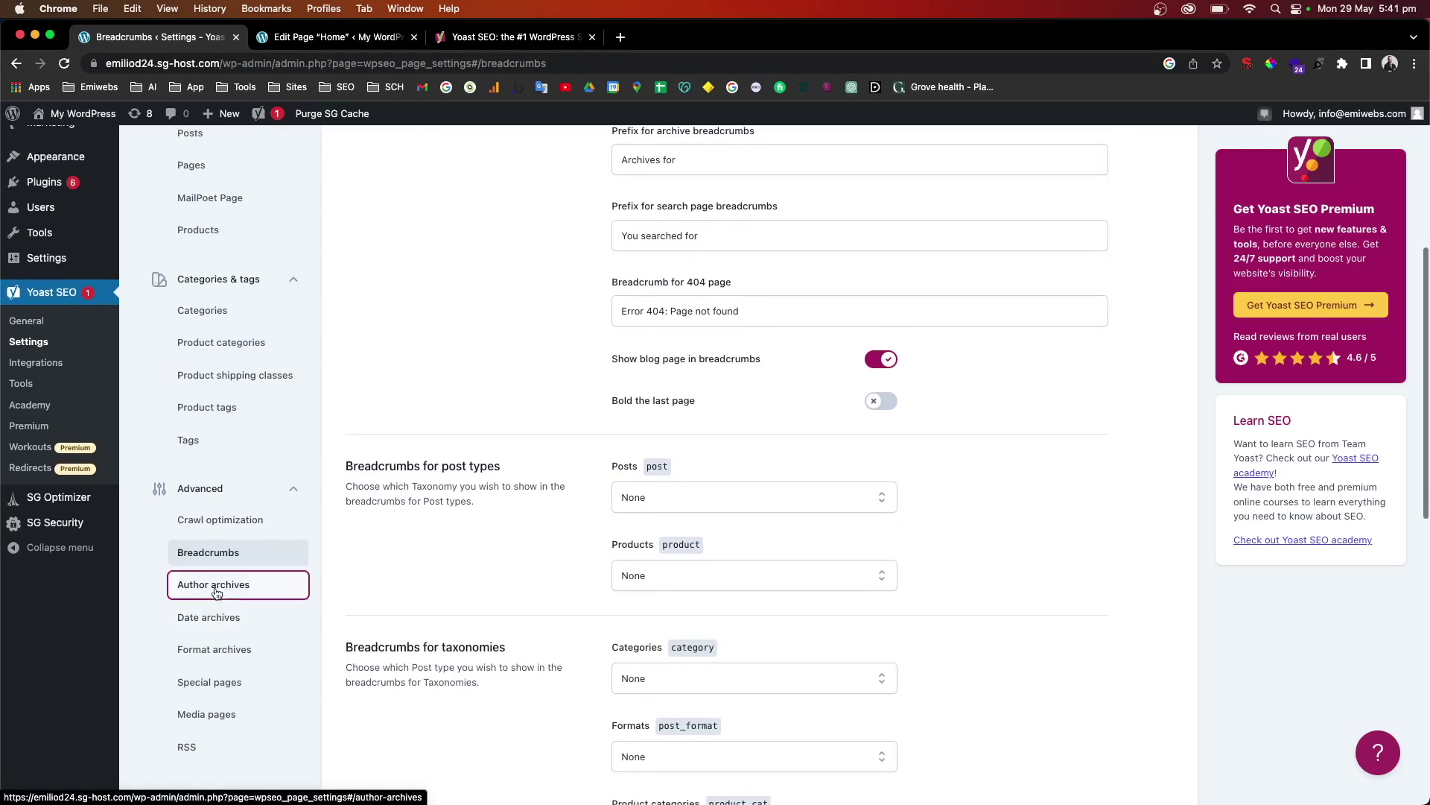
{"action": "left_click", "coordinate": [215, 592]}
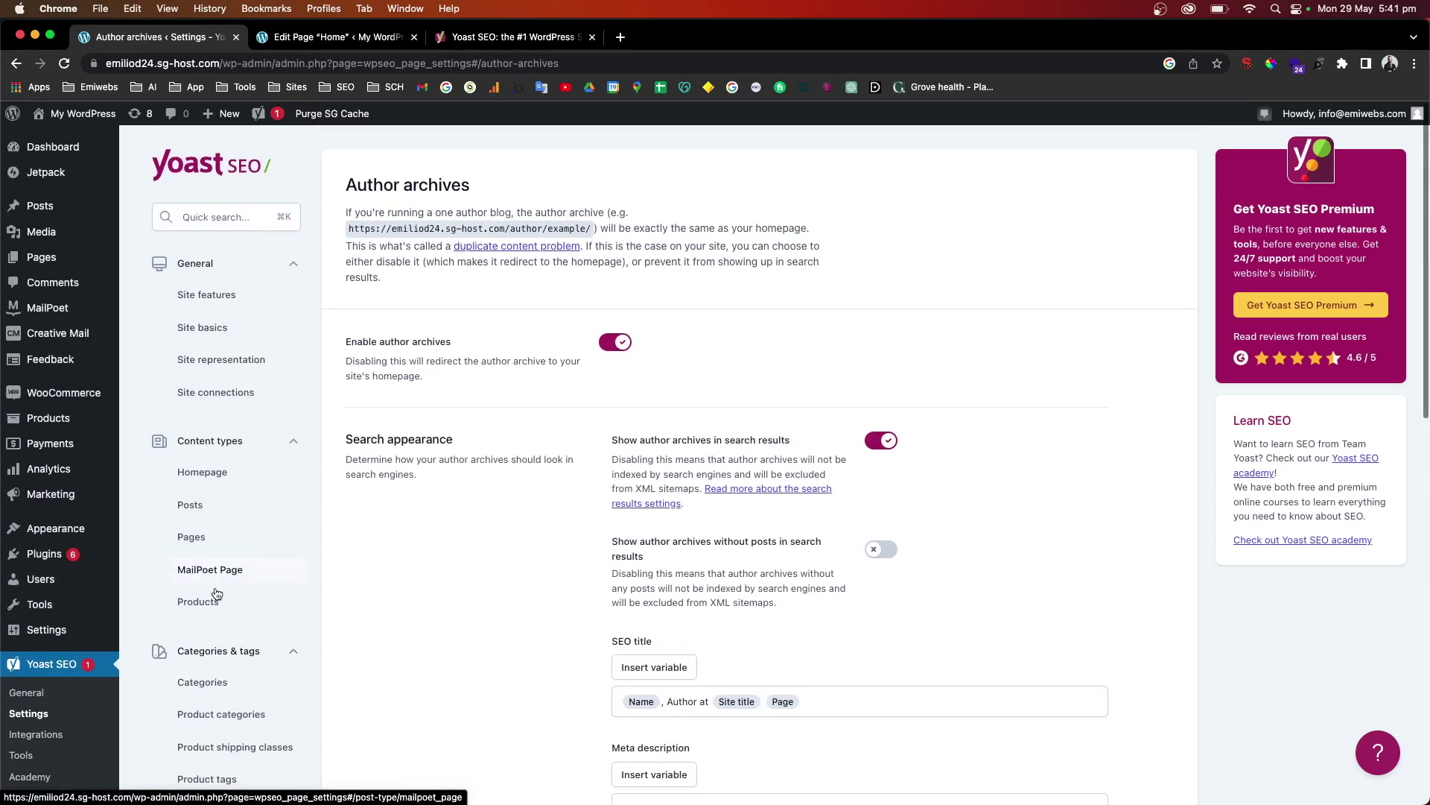
{"action": "scroll", "coordinate": [216, 594], "scroll_direction": "down", "scroll_amount": 5}
{"action": "scroll", "coordinate": [214, 633], "scroll_direction": "down", "scroll_amount": 3}
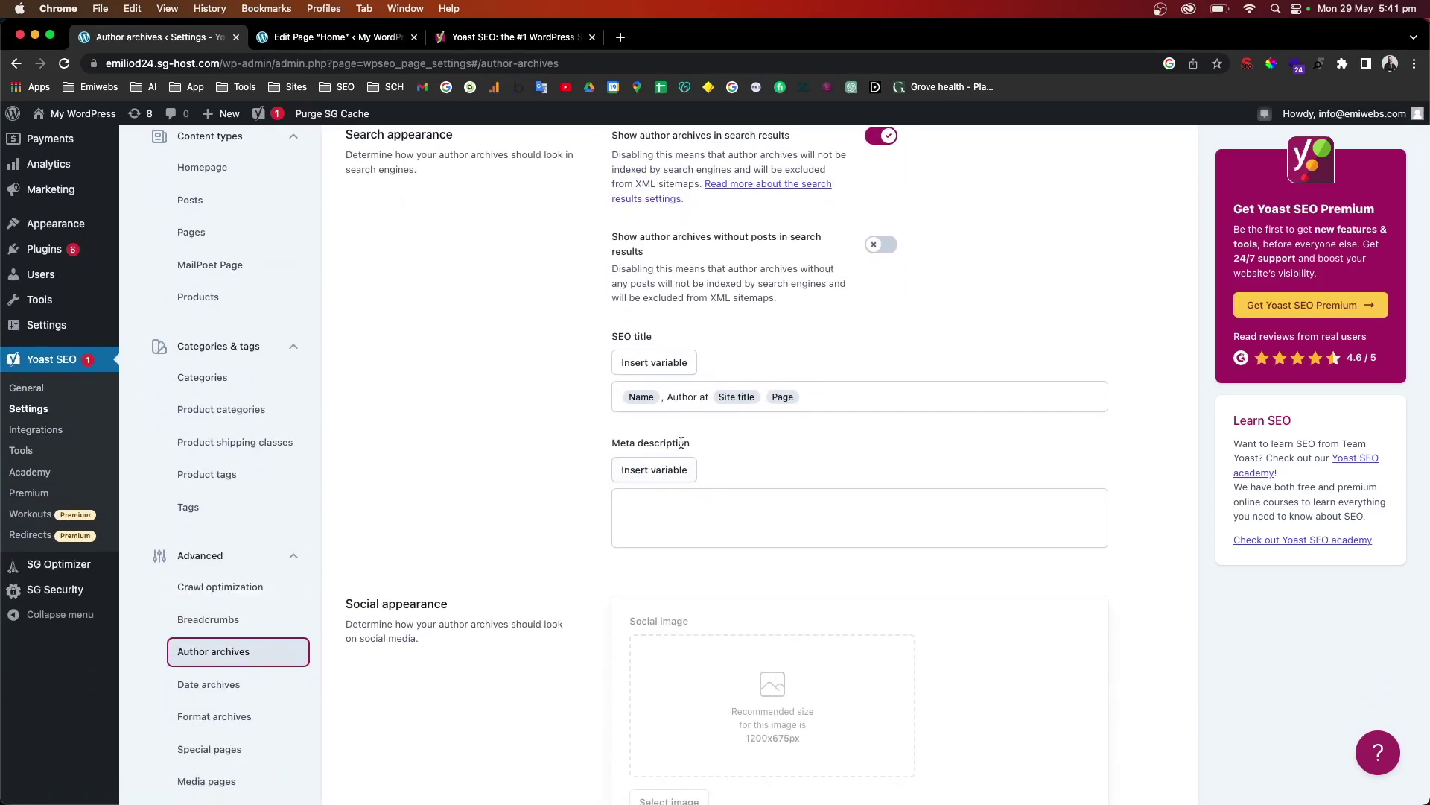
{"action": "scroll", "coordinate": [670, 454], "scroll_direction": "up", "scroll_amount": 4}
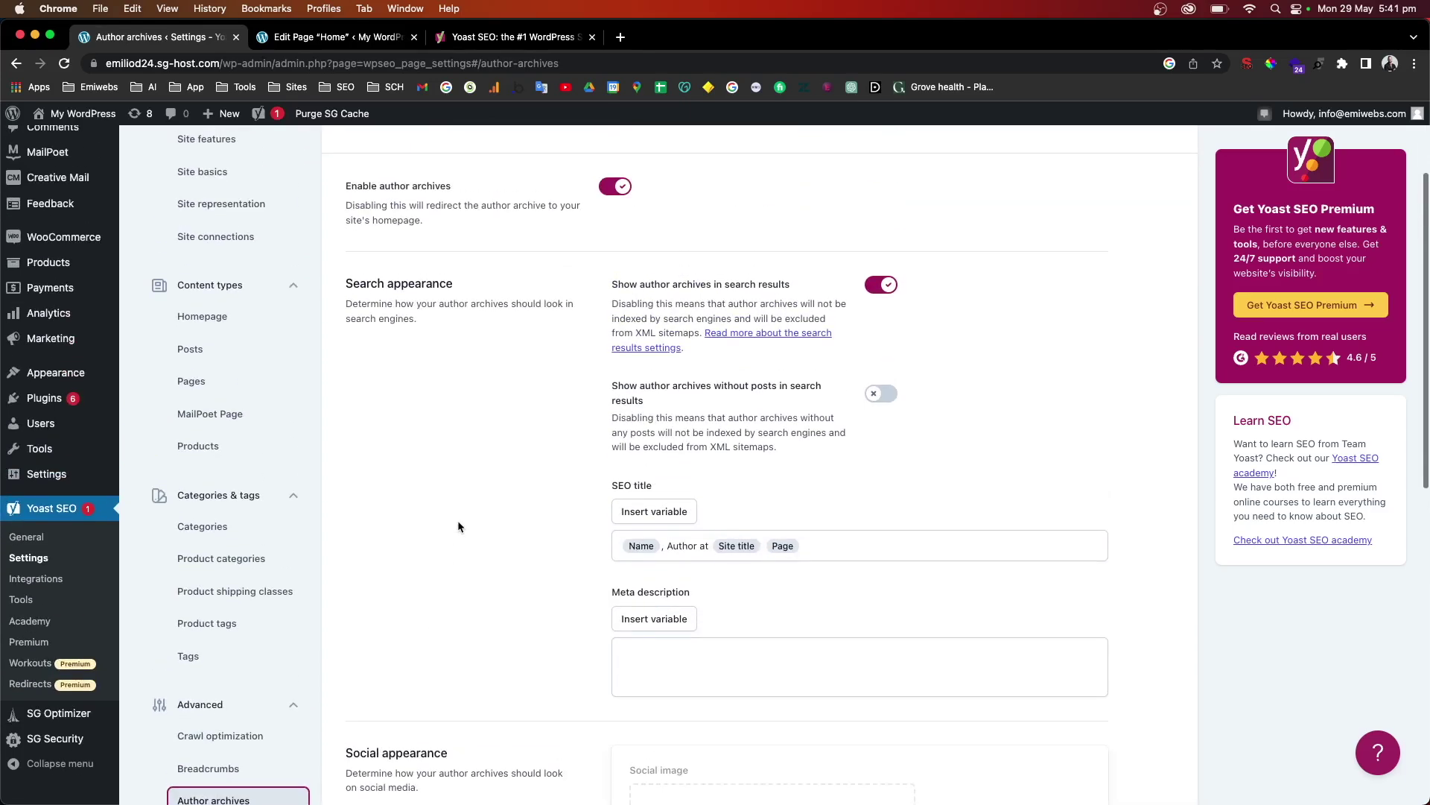
{"action": "scroll", "coordinate": [277, 592], "scroll_direction": "down", "scroll_amount": 3}
{"action": "scroll", "coordinate": [277, 592], "scroll_direction": "down", "scroll_amount": 5}
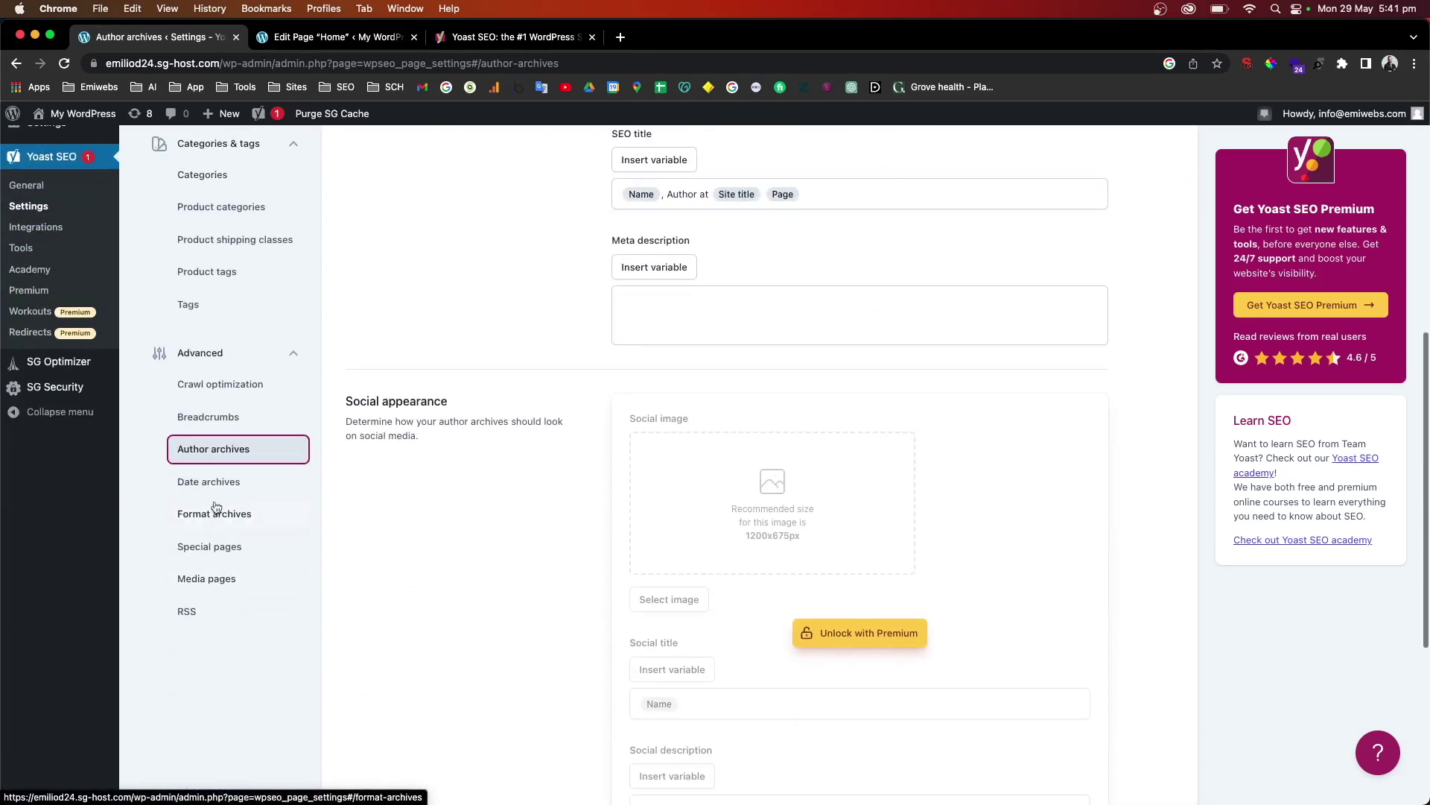
Open the advanced Format archives settings, and look over the writing features under Site features.
{"action": "left_click", "coordinate": [195, 512]}
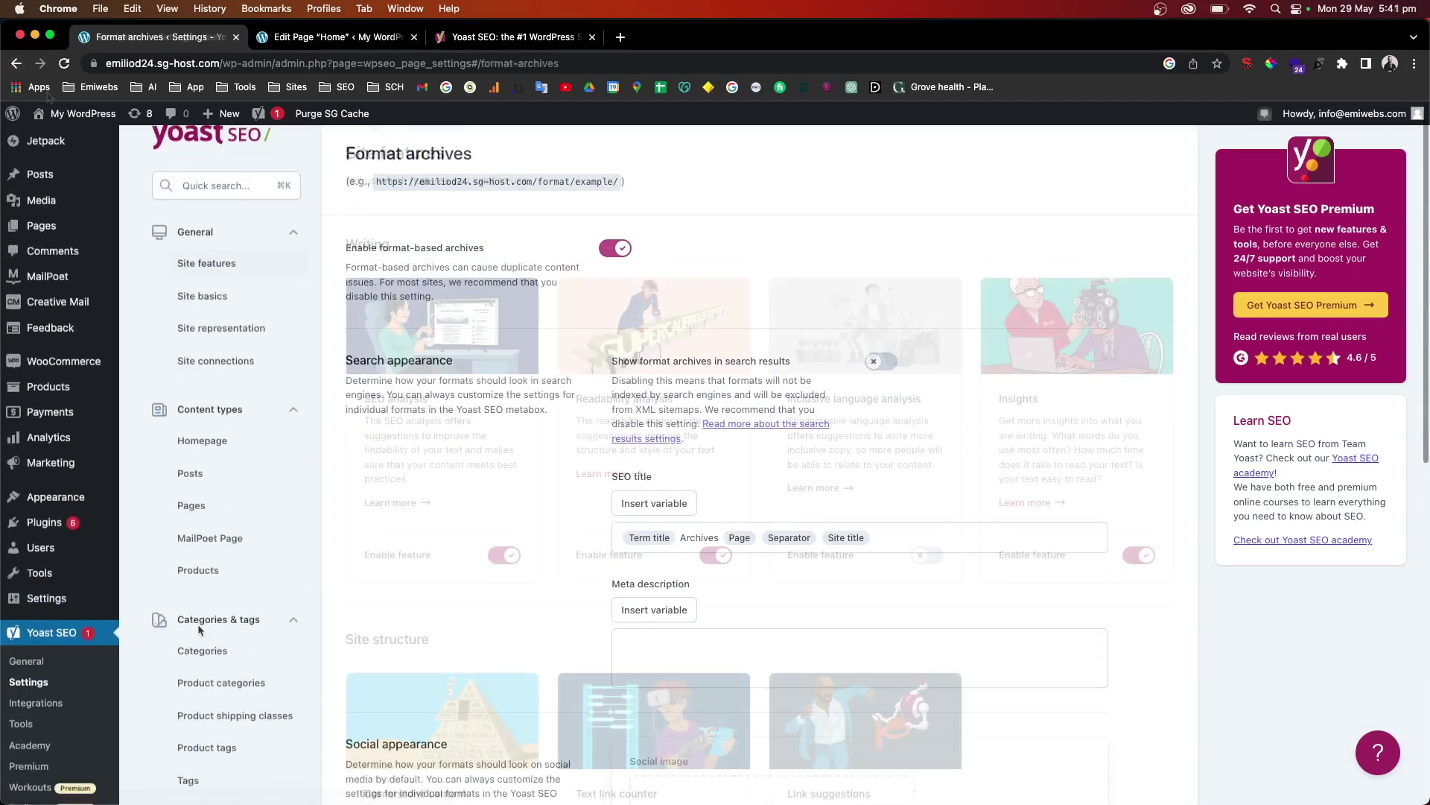
{"action": "scroll", "coordinate": [511, 416], "scroll_direction": "down", "scroll_amount": 2}
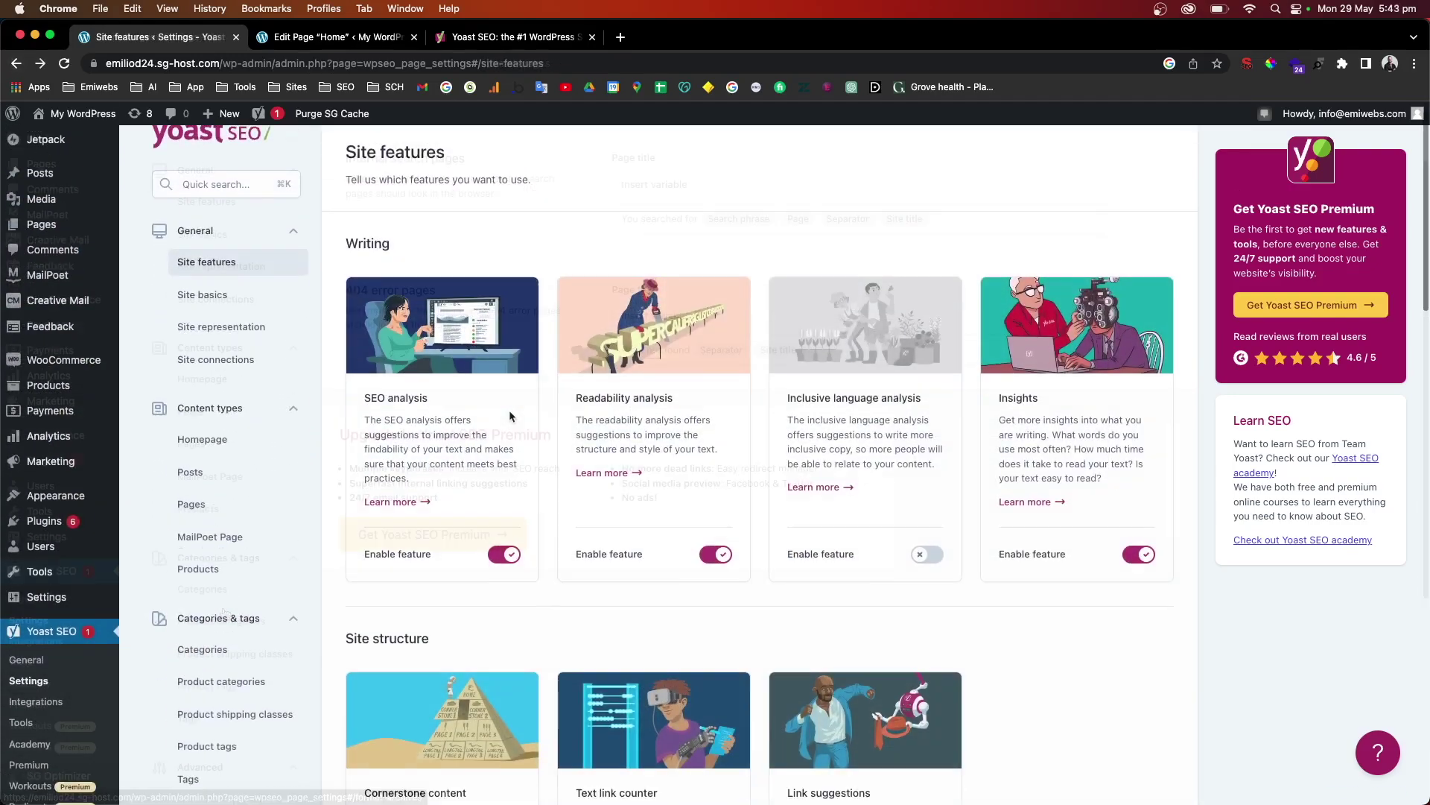
{"action": "scroll", "coordinate": [511, 416], "scroll_direction": "up", "scroll_amount": 2}
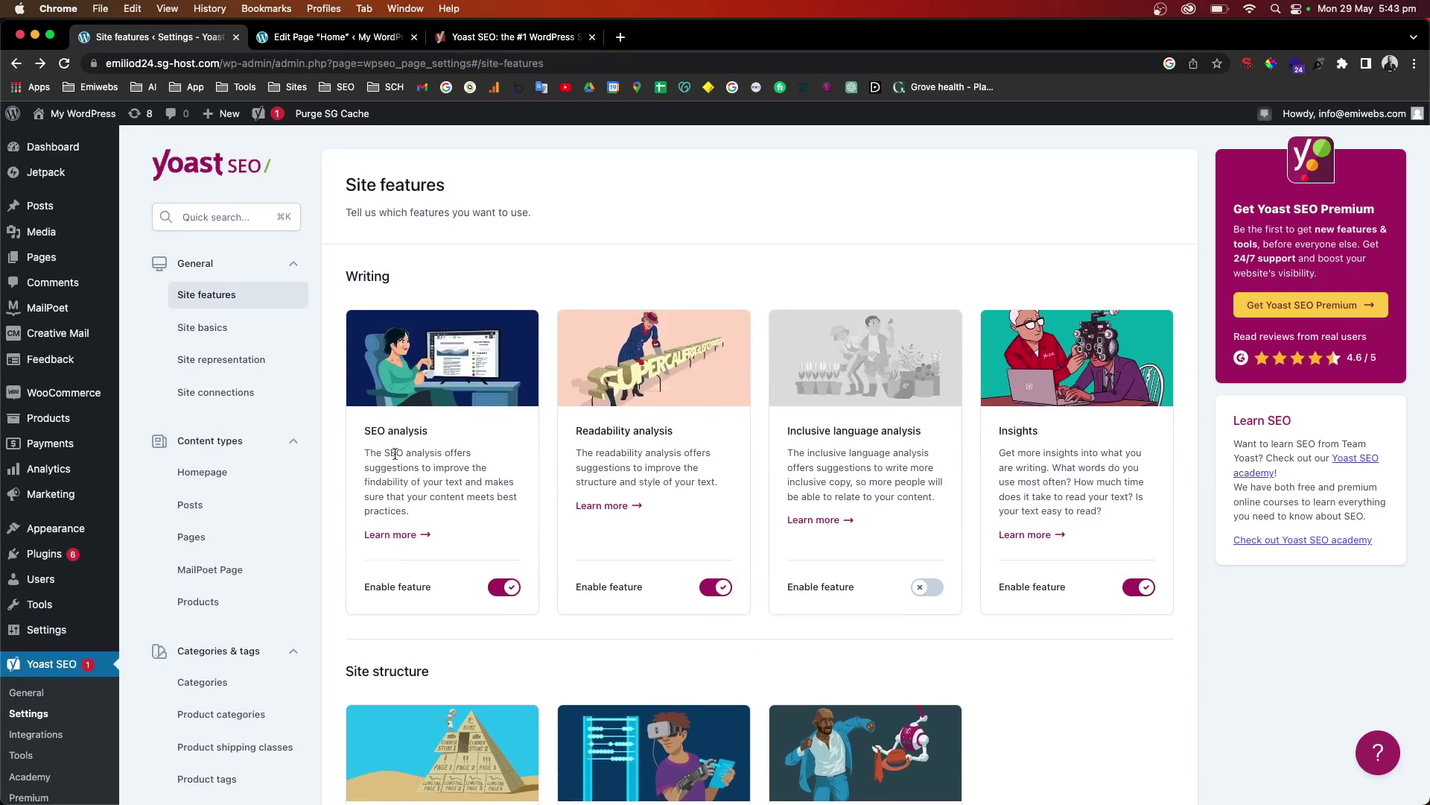
Open the WordPress Reading settings to check the homepage display and search engine visibility options.
{"action": "mouse_move", "coordinate": [49, 637]}
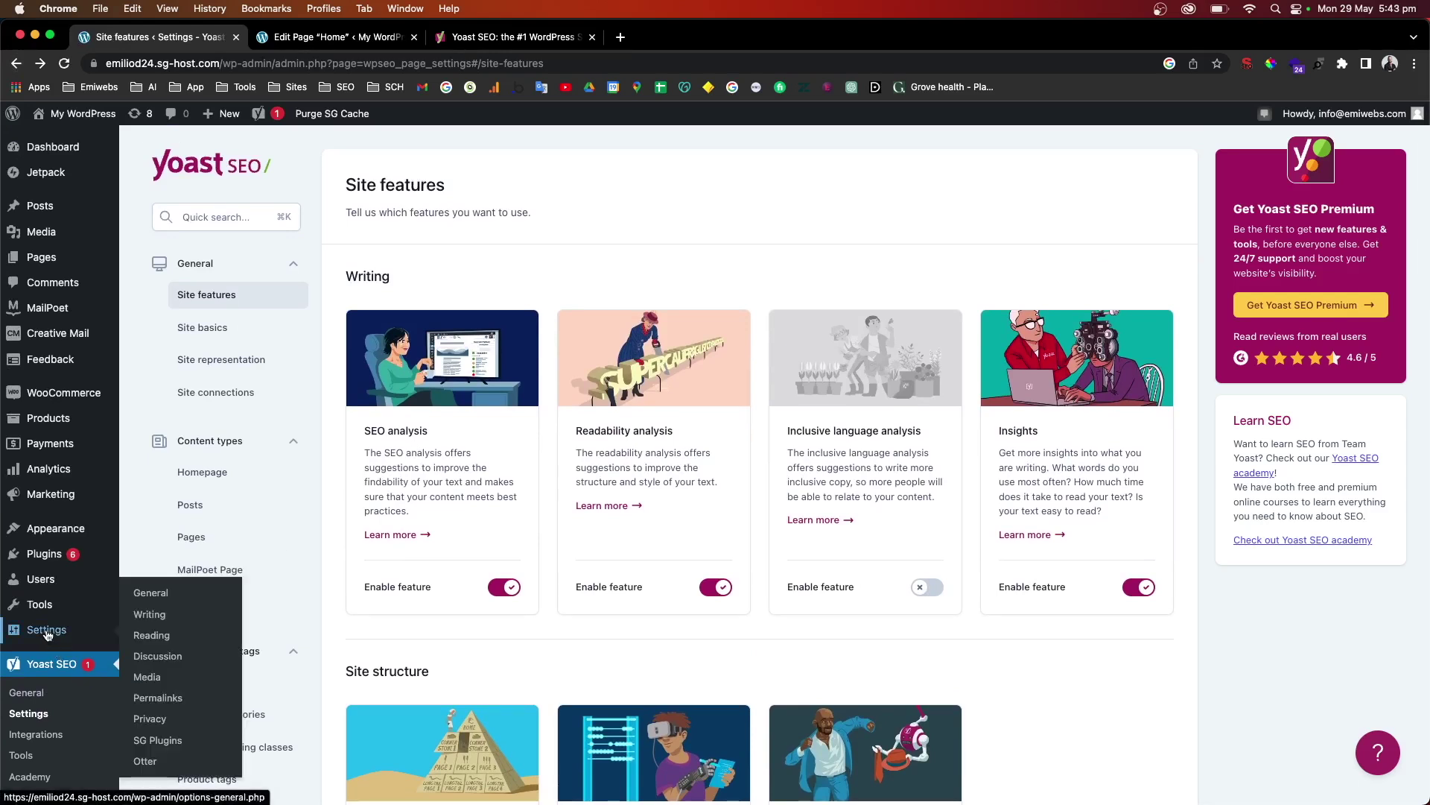
{"action": "left_click", "coordinate": [150, 645]}
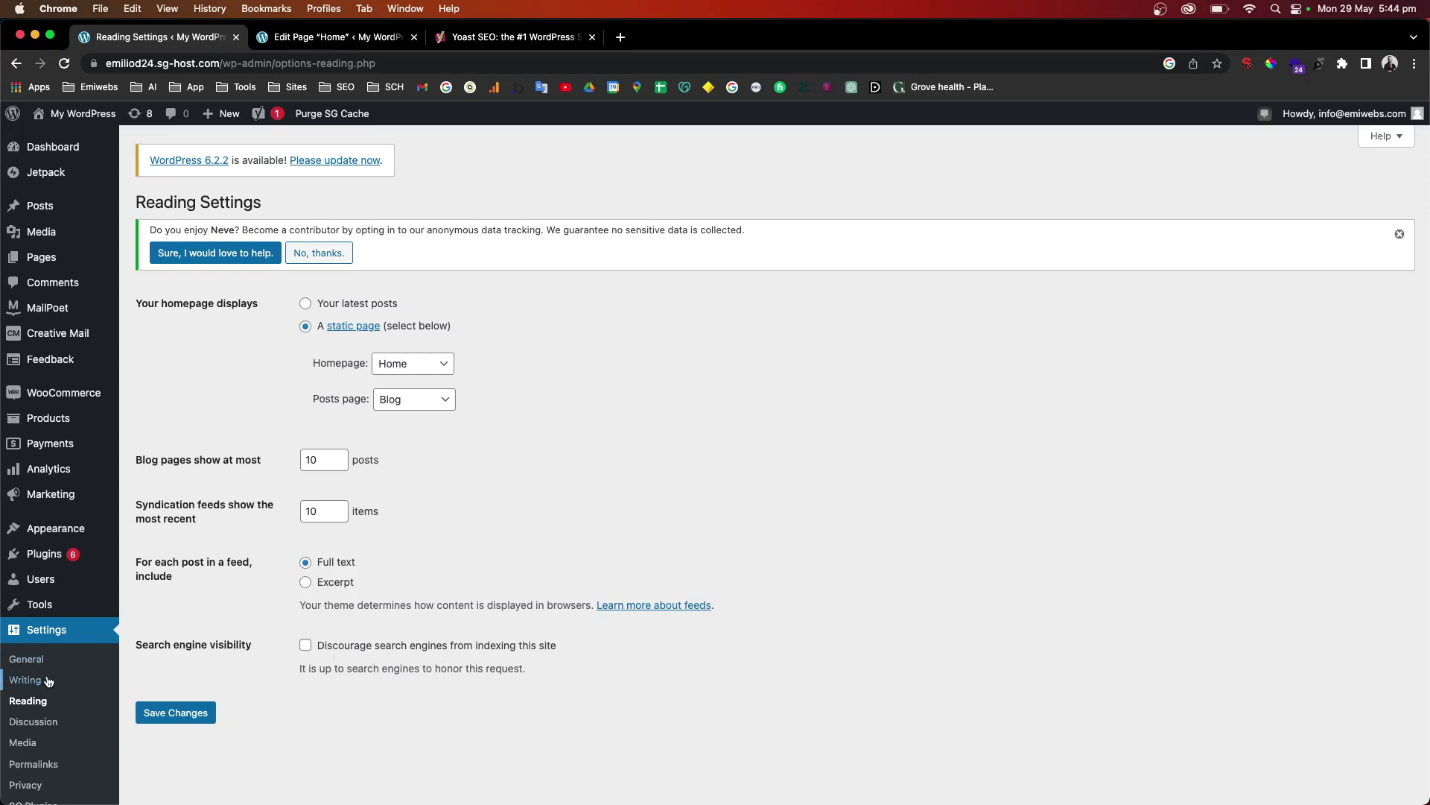
Return from the WordPress Reading settings to the Site features page of the Yoast SEO settings.
{"action": "scroll", "coordinate": [37, 681], "scroll_direction": "down", "scroll_amount": 3}
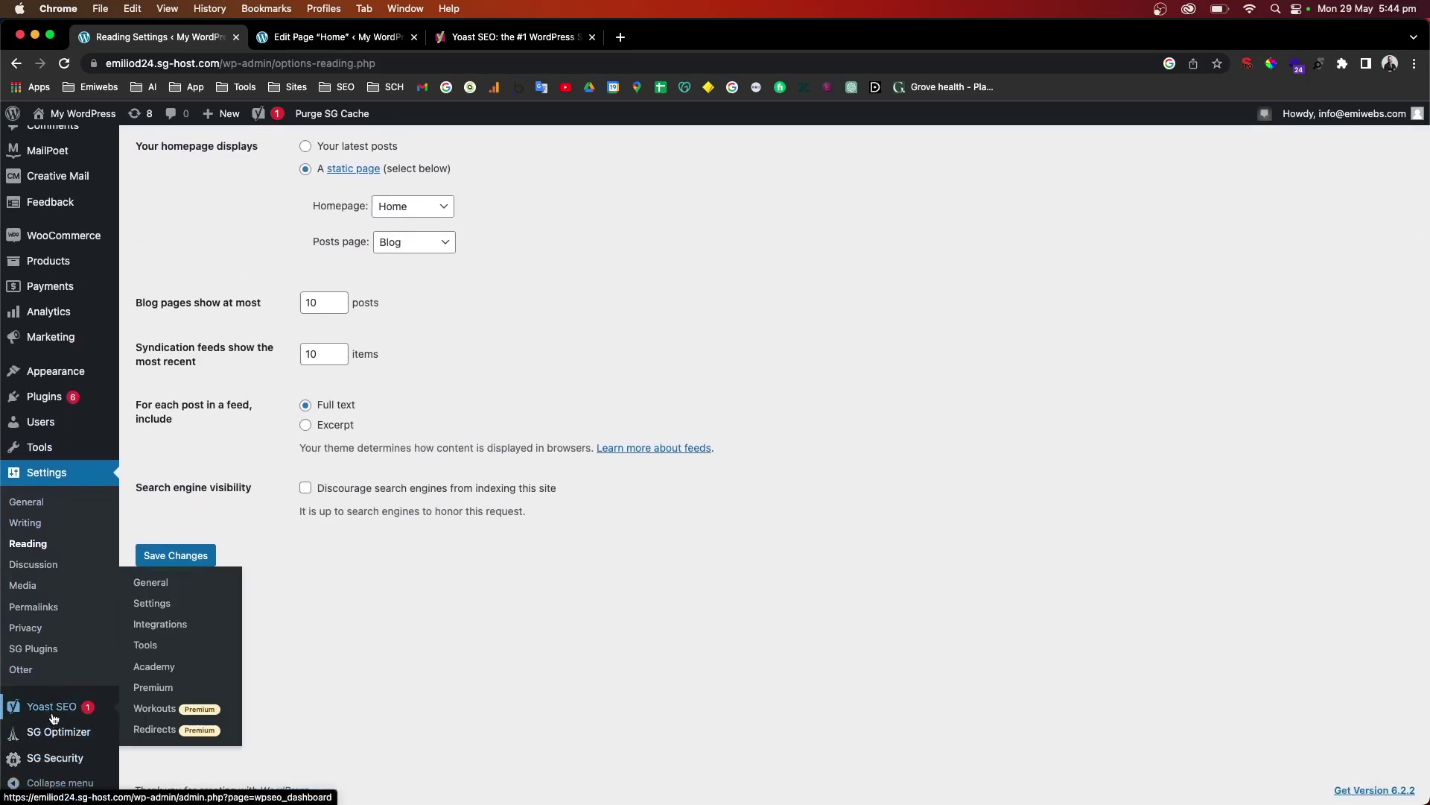
{"action": "left_click", "coordinate": [53, 708]}
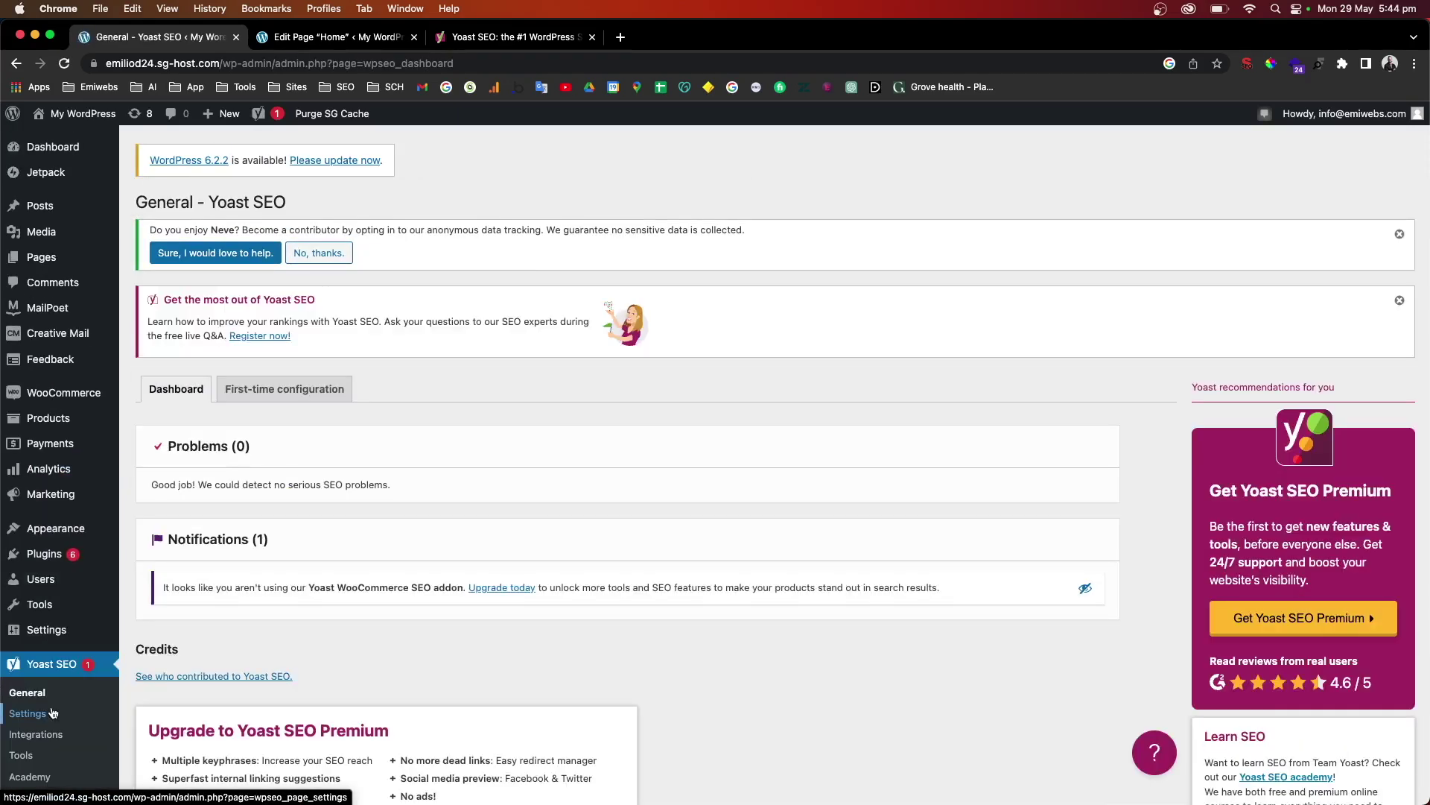
{"action": "scroll", "coordinate": [52, 713], "scroll_direction": "down", "scroll_amount": 2}
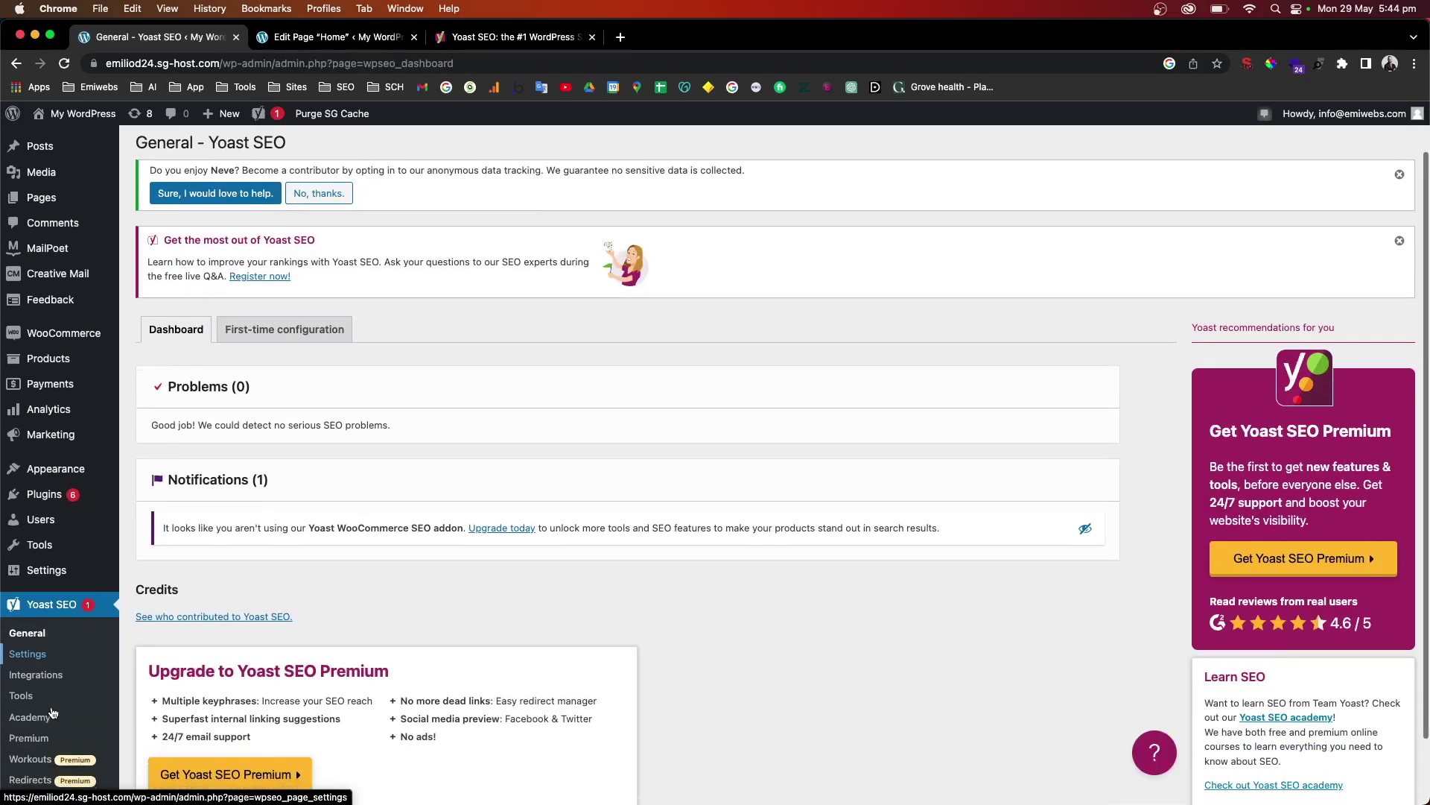
{"action": "left_click", "coordinate": [40, 658]}
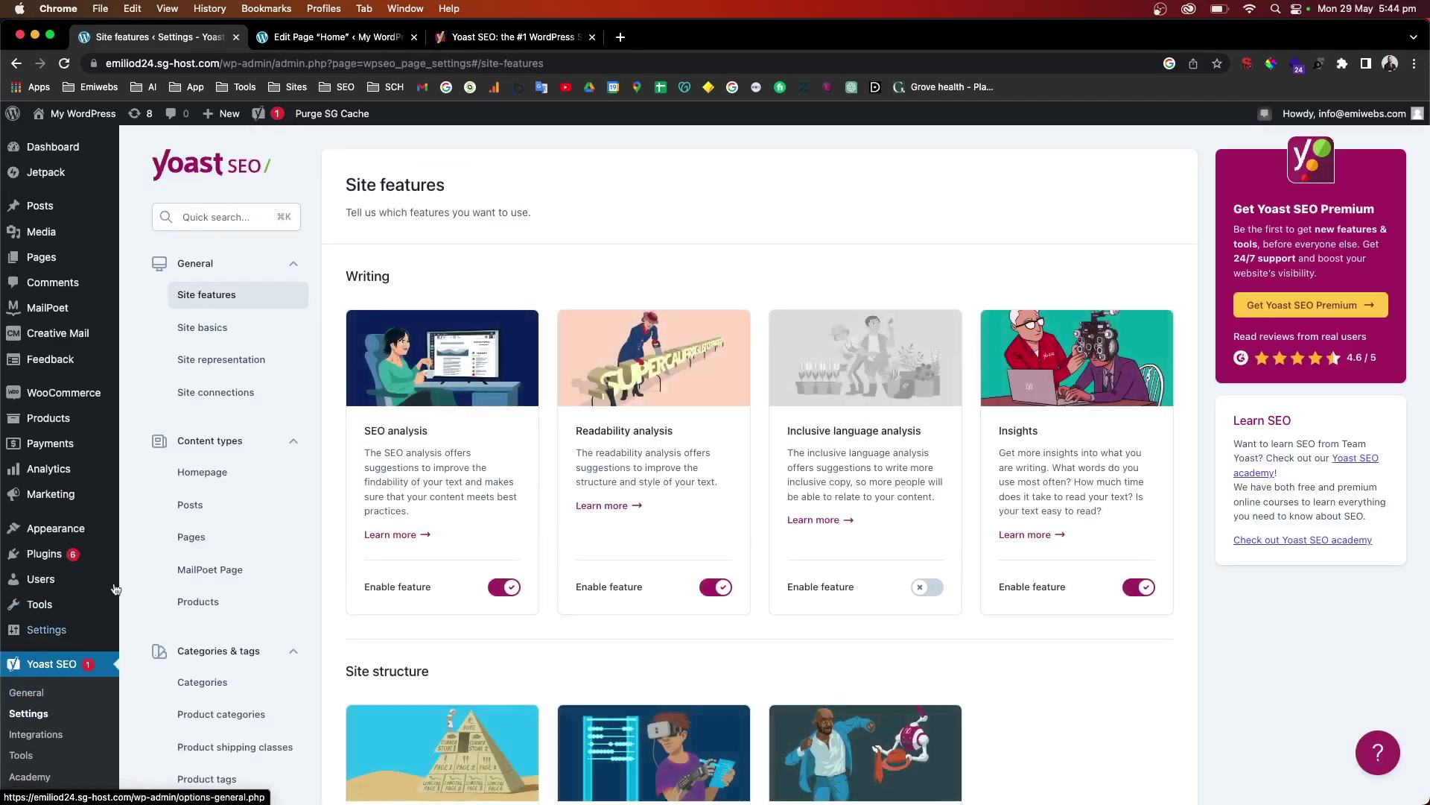
Search the Yoast SEO settings for "sitemap", go to the XML sitemaps feature and view the site's XML sitemap.
{"action": "left_click", "coordinate": [211, 217]}
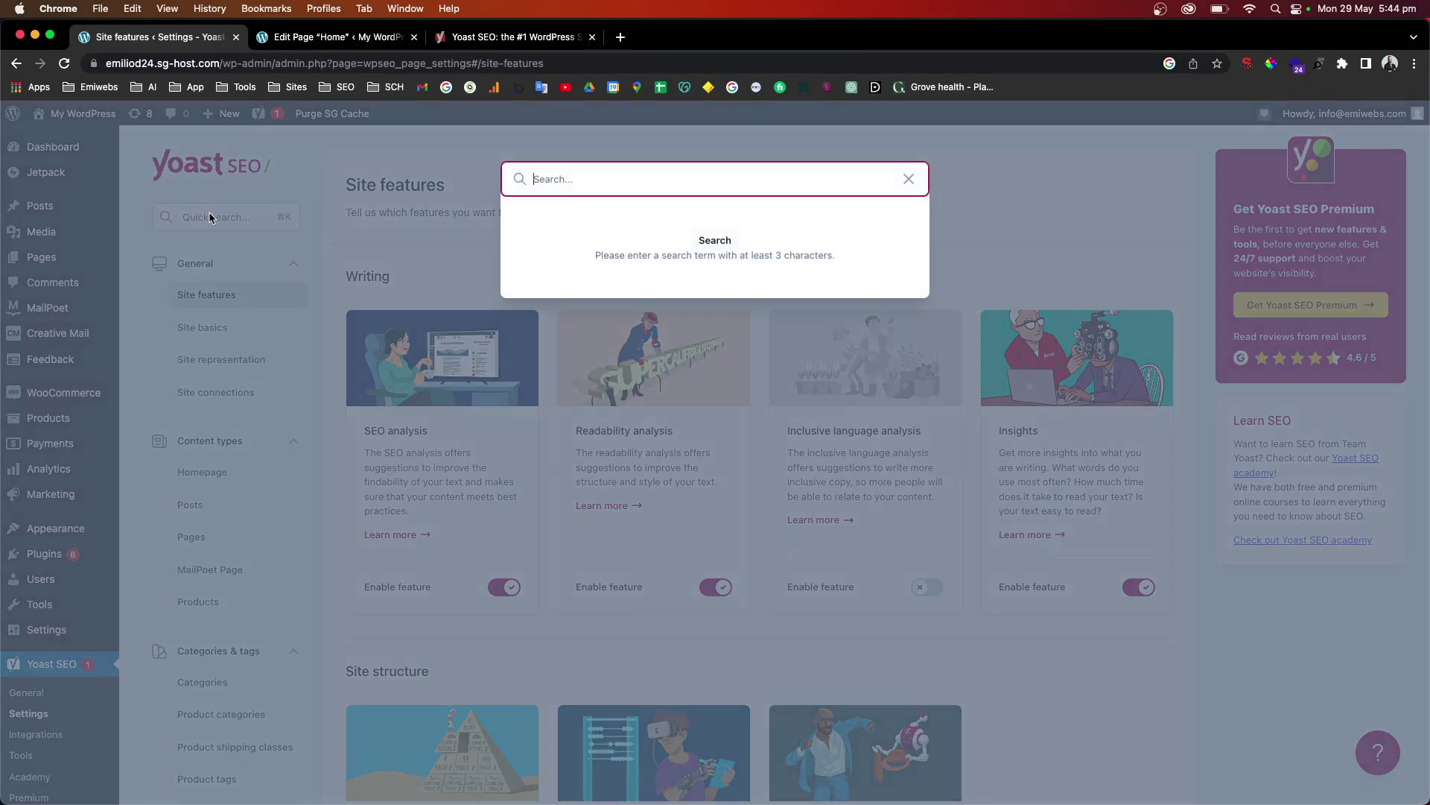
{"action": "type", "text": "xml sitemap"}
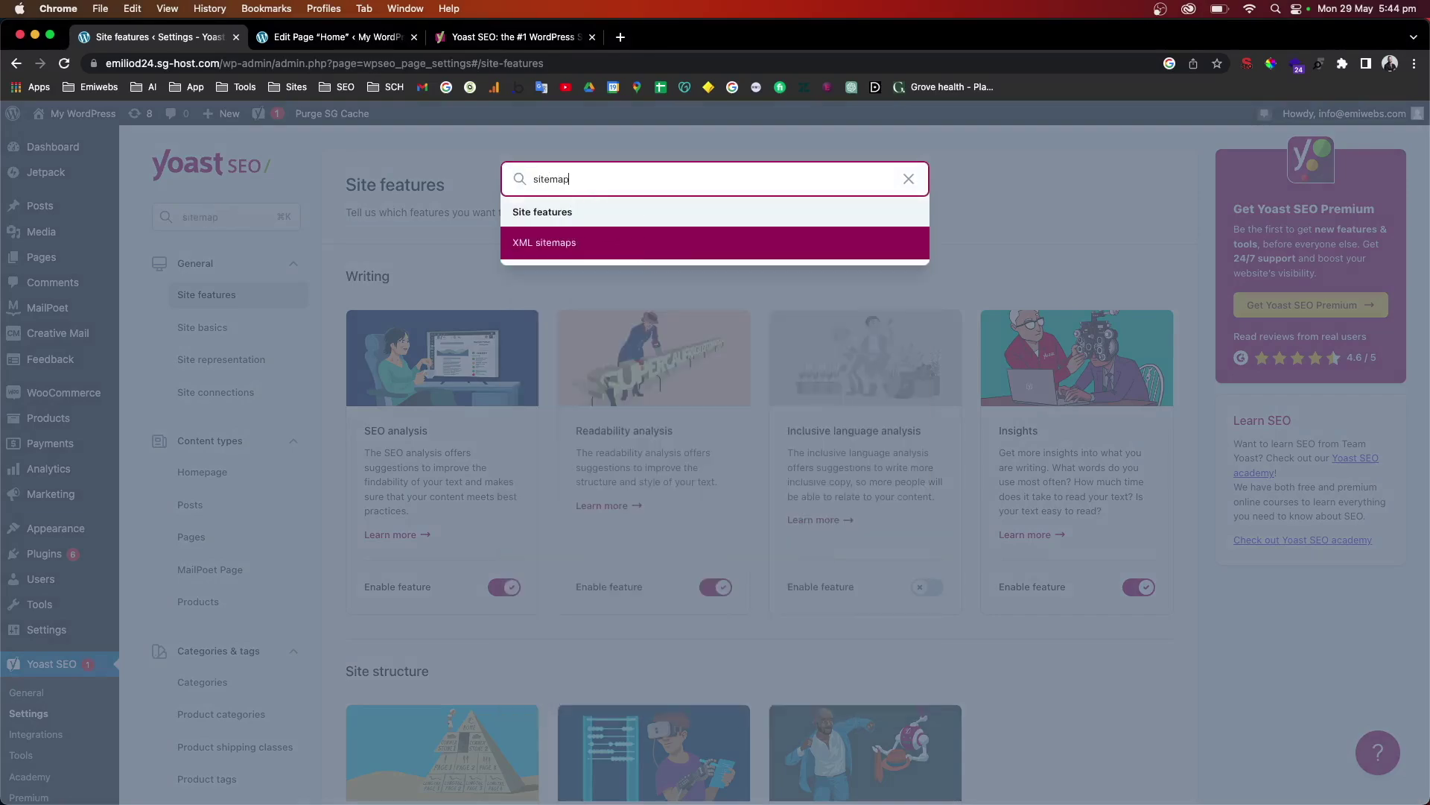
{"action": "key", "text": "Return"}
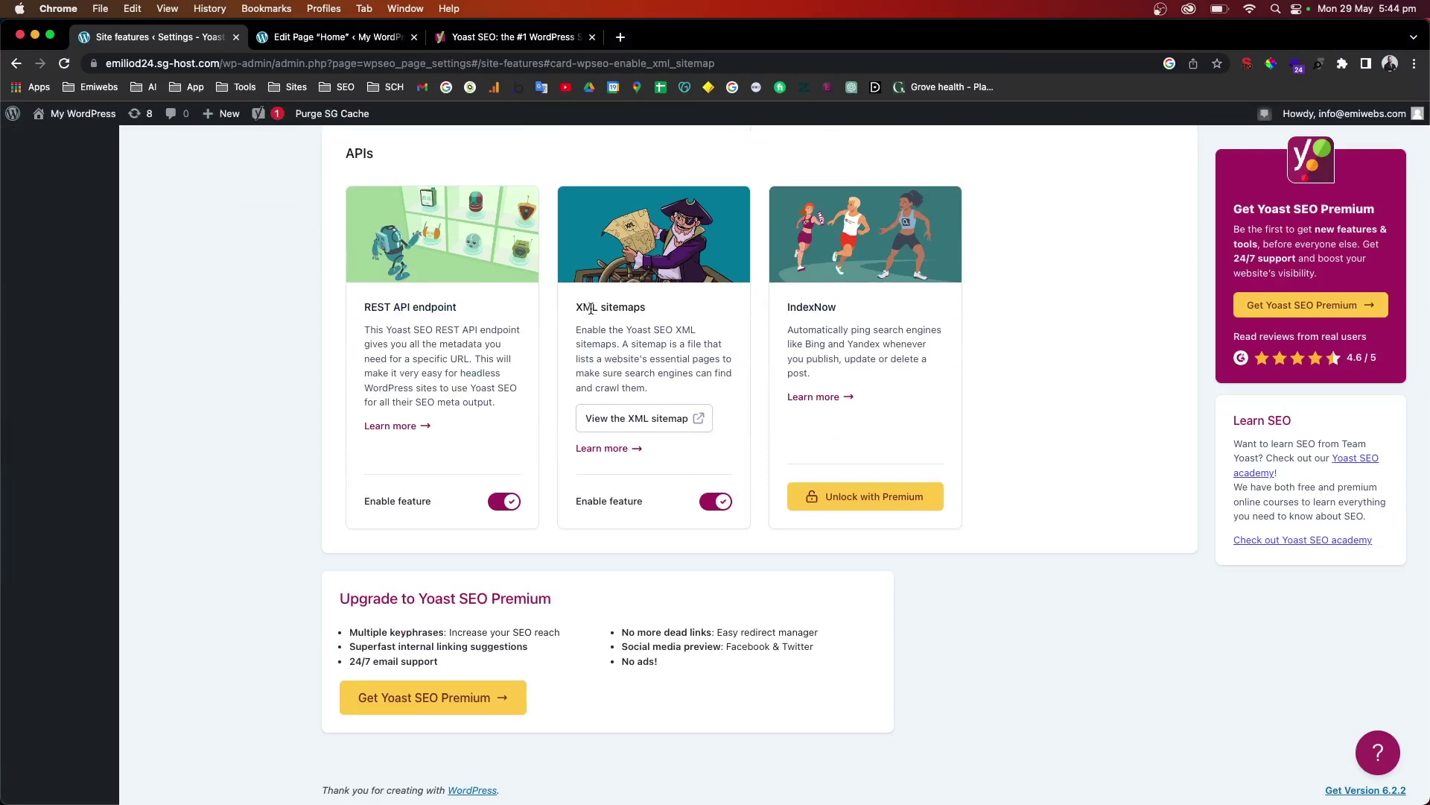
{"action": "left_click", "coordinate": [641, 422]}
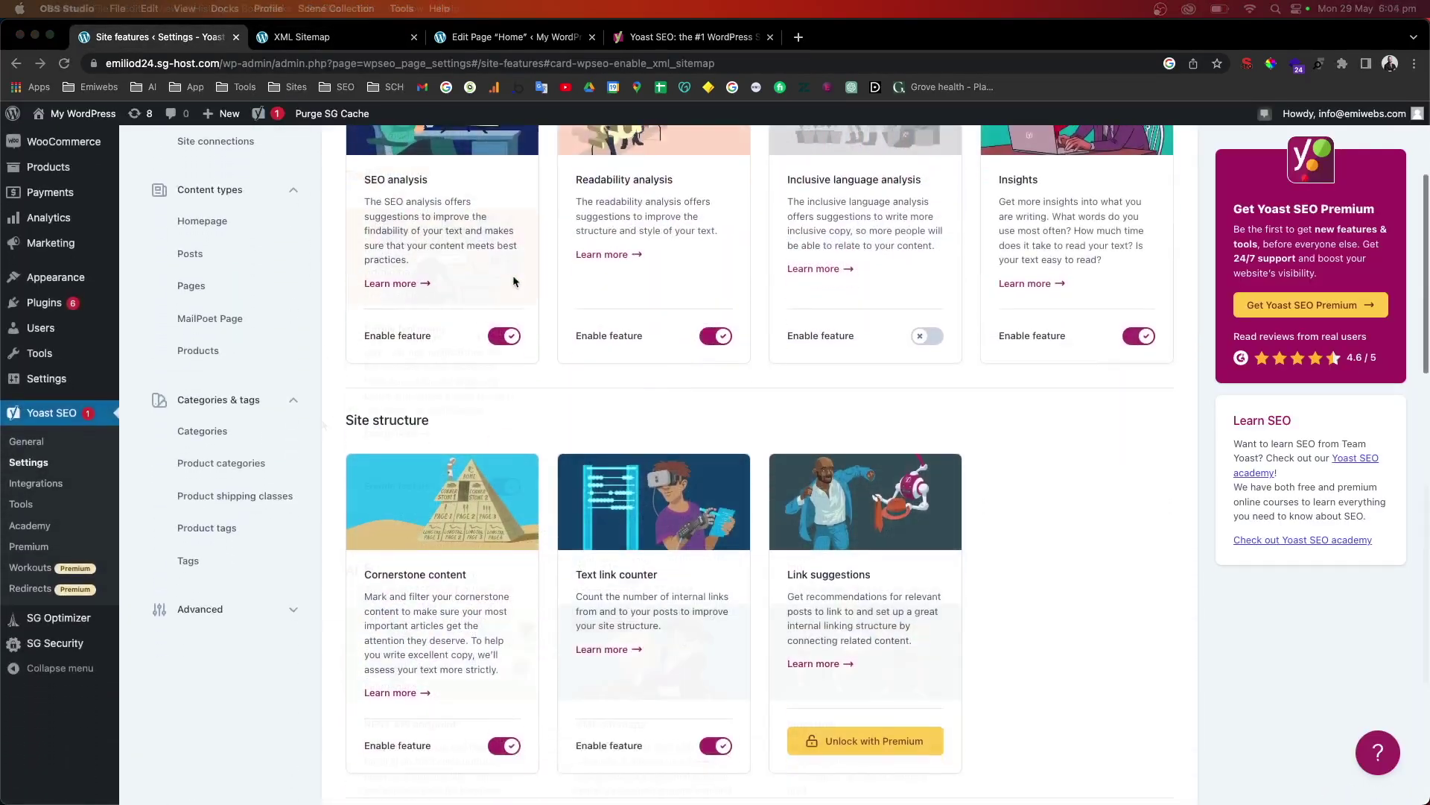
Look through the Site features page again, examining the writing, site structure and social sharing features.
{"action": "scroll", "coordinate": [507, 313], "scroll_direction": "down", "scroll_amount": 3}
{"action": "scroll", "coordinate": [506, 313], "scroll_direction": "up", "scroll_amount": 5}
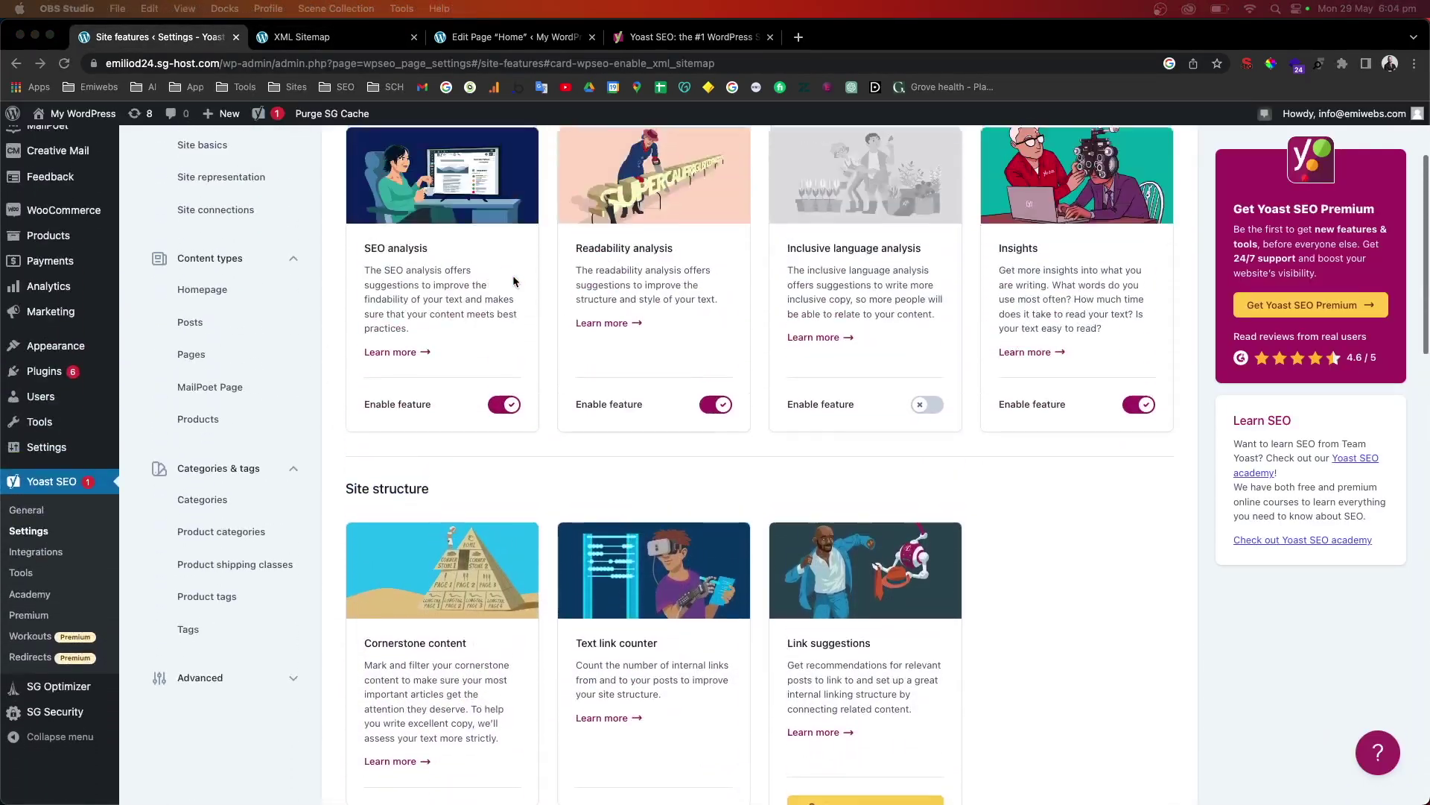
{"action": "scroll", "coordinate": [500, 343], "scroll_direction": "up", "scroll_amount": 1}
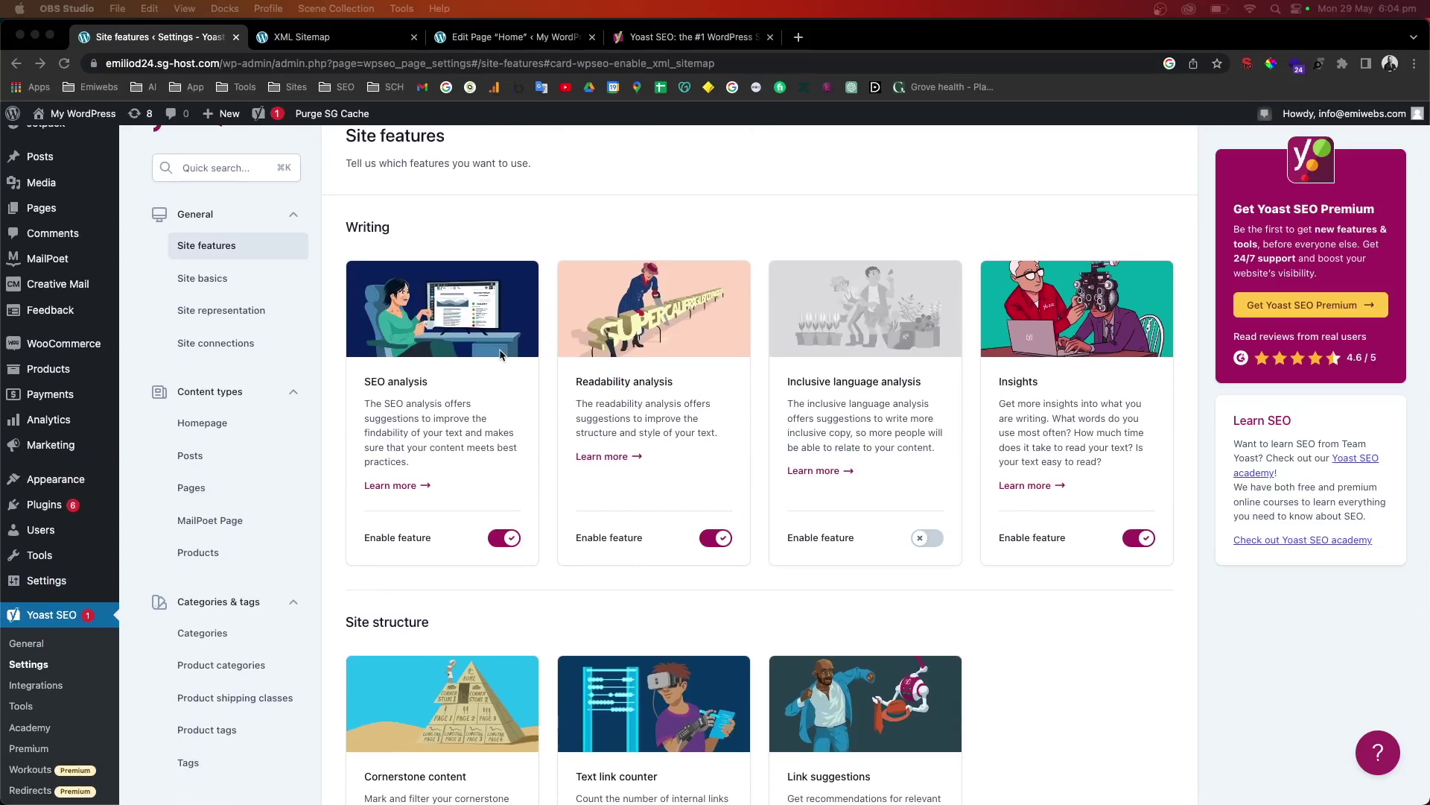
{"action": "scroll", "coordinate": [501, 355], "scroll_direction": "down", "scroll_amount": 8}
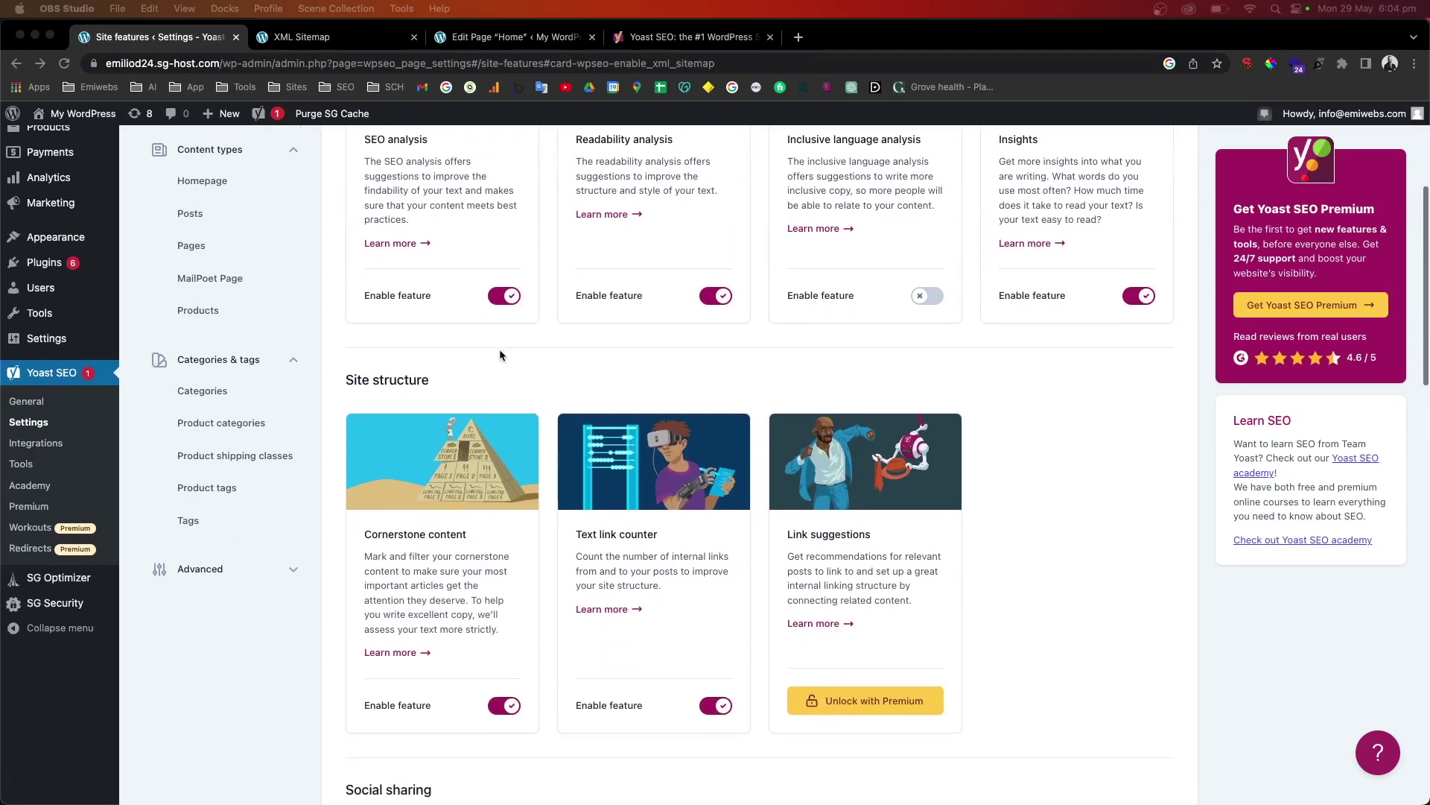
{"action": "scroll", "coordinate": [504, 391], "scroll_direction": "down", "scroll_amount": 6}
{"action": "scroll", "coordinate": [504, 390], "scroll_direction": "down", "scroll_amount": 5}
{"action": "scroll", "coordinate": [504, 390], "scroll_direction": "up", "scroll_amount": 20}
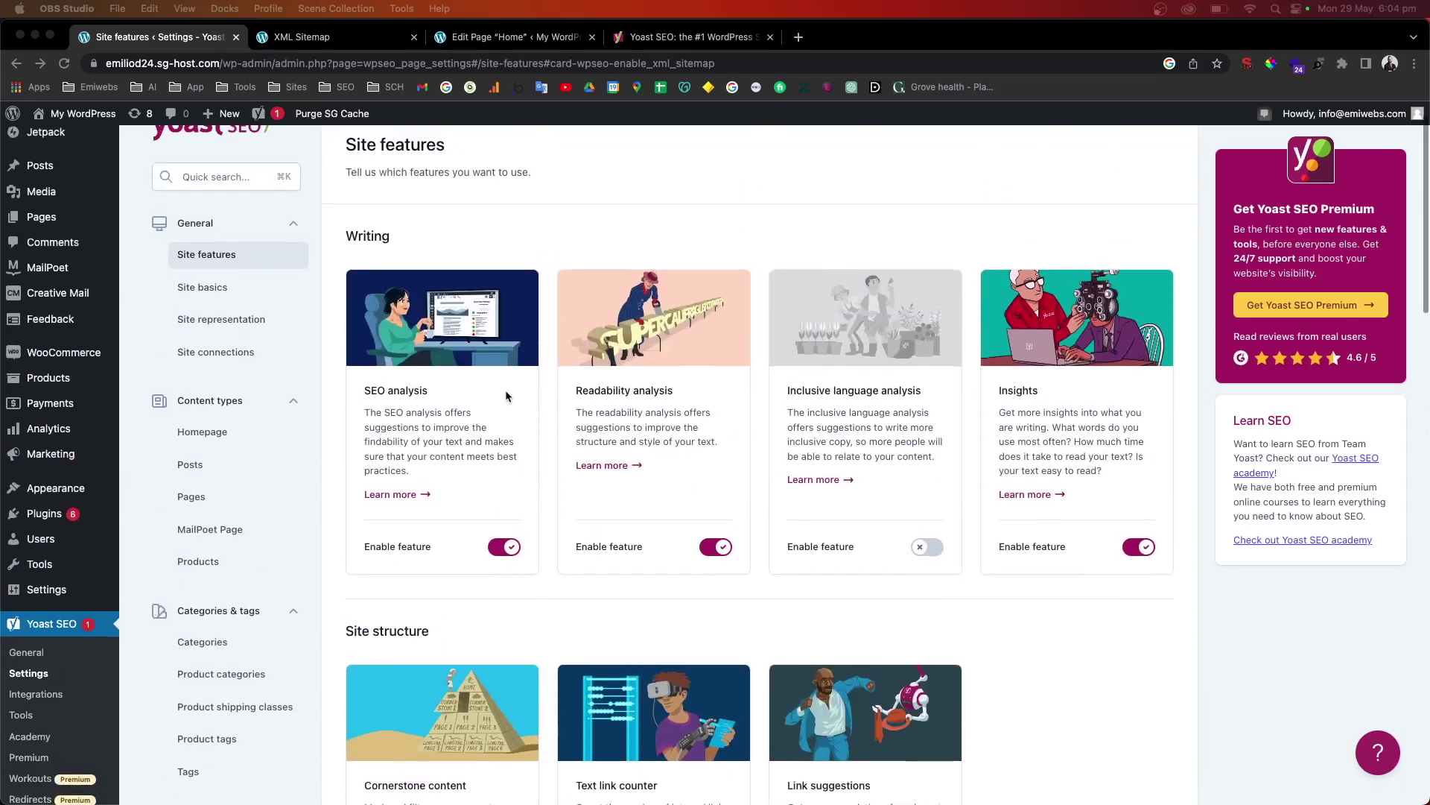
{"action": "scroll", "coordinate": [506, 396], "scroll_direction": "up", "scroll_amount": 2}
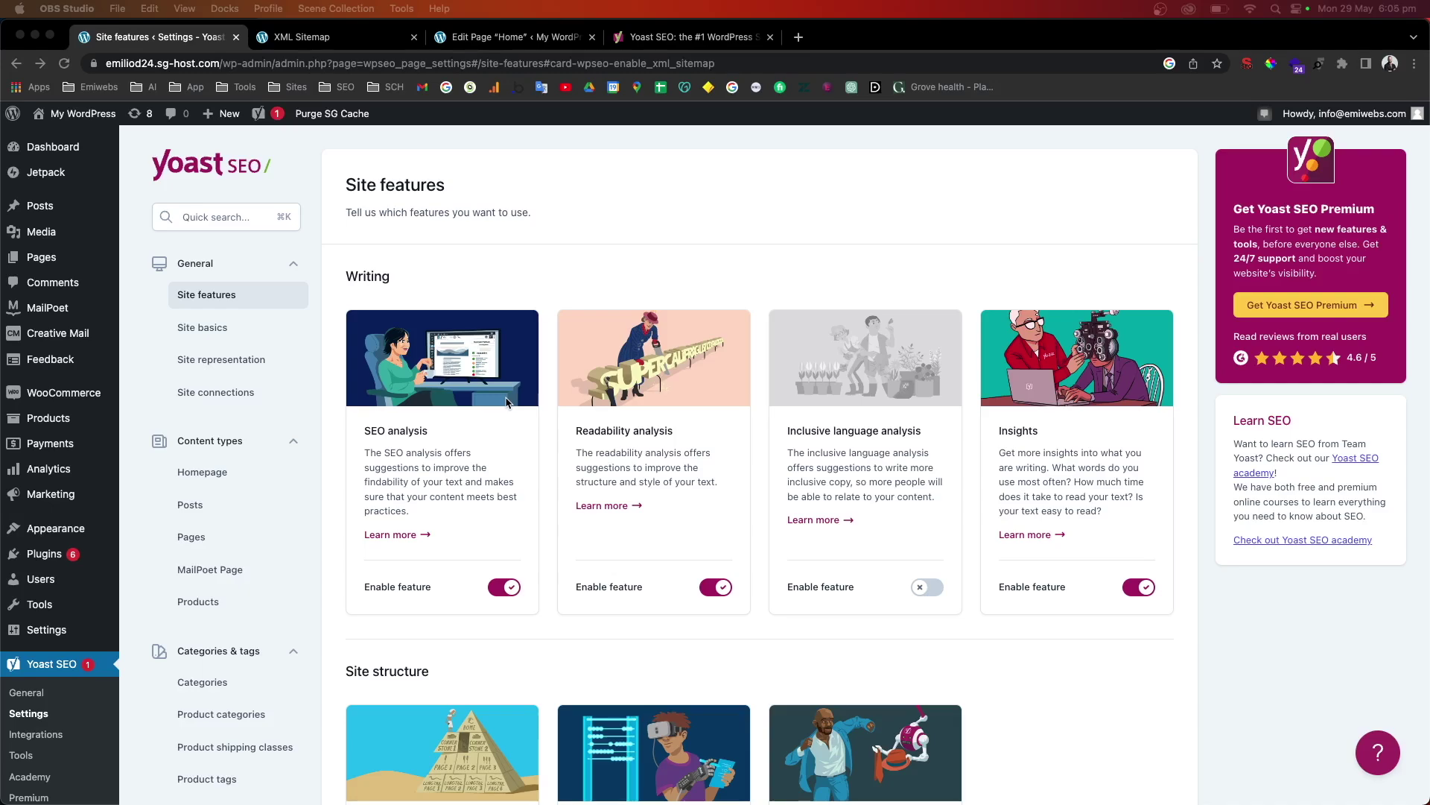
{"action": "scroll", "coordinate": [506, 402], "scroll_direction": "down", "scroll_amount": 5}
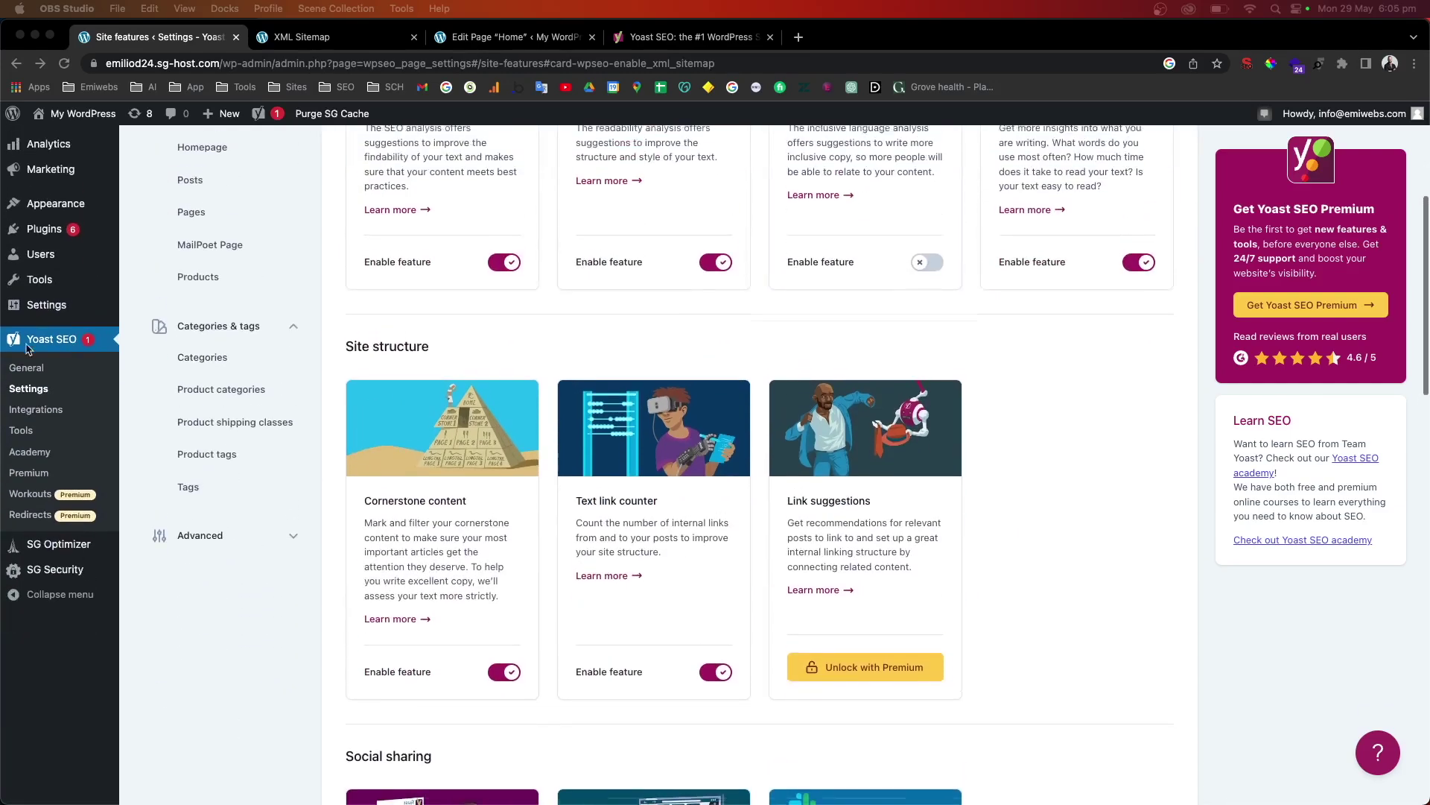